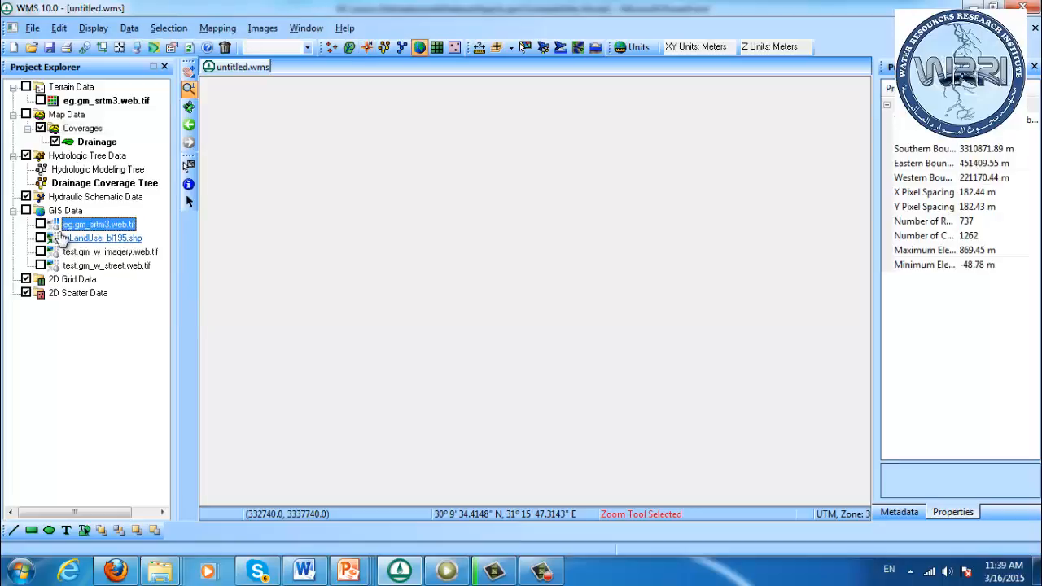
Preview the eg.gm_srtm3.web.tif and test.gm_w_imagery.web.tif GIS layers, and display only the test.gm_w_street.web.tif street map
{"action": "left_click", "coordinate": [41, 224]}
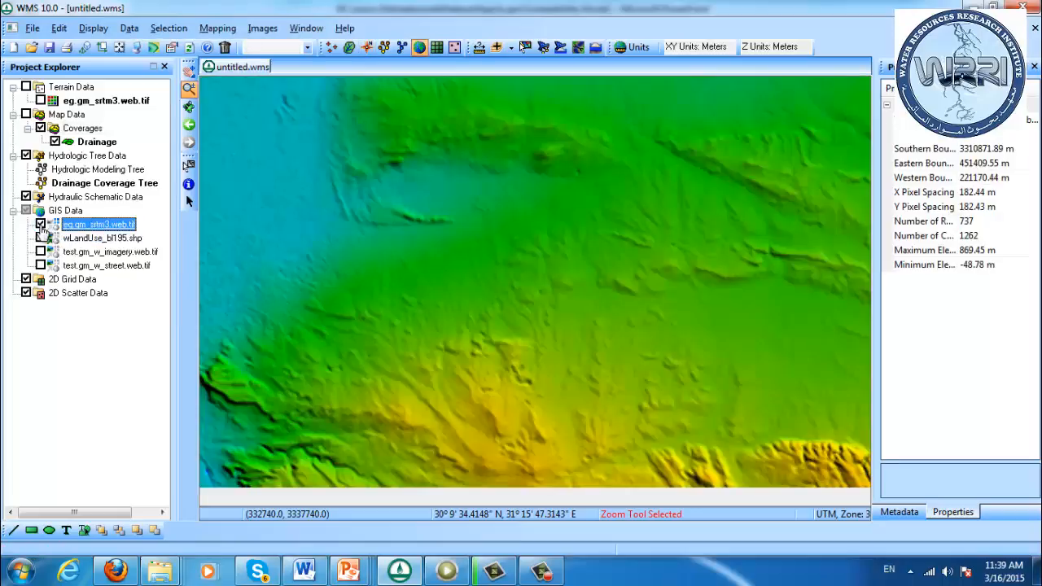
{"action": "left_click", "coordinate": [40, 251]}
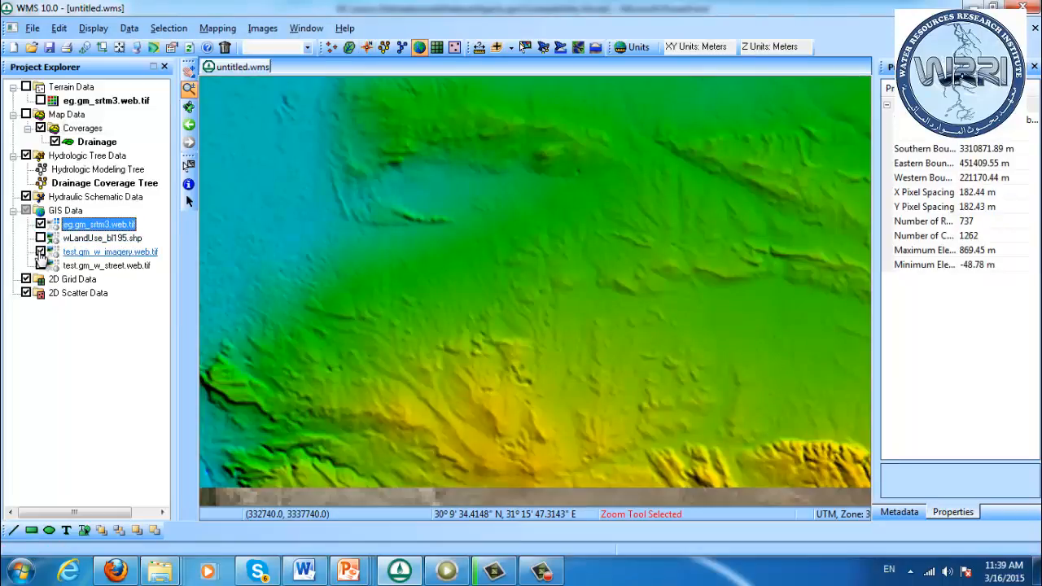
{"action": "left_click", "coordinate": [41, 224]}
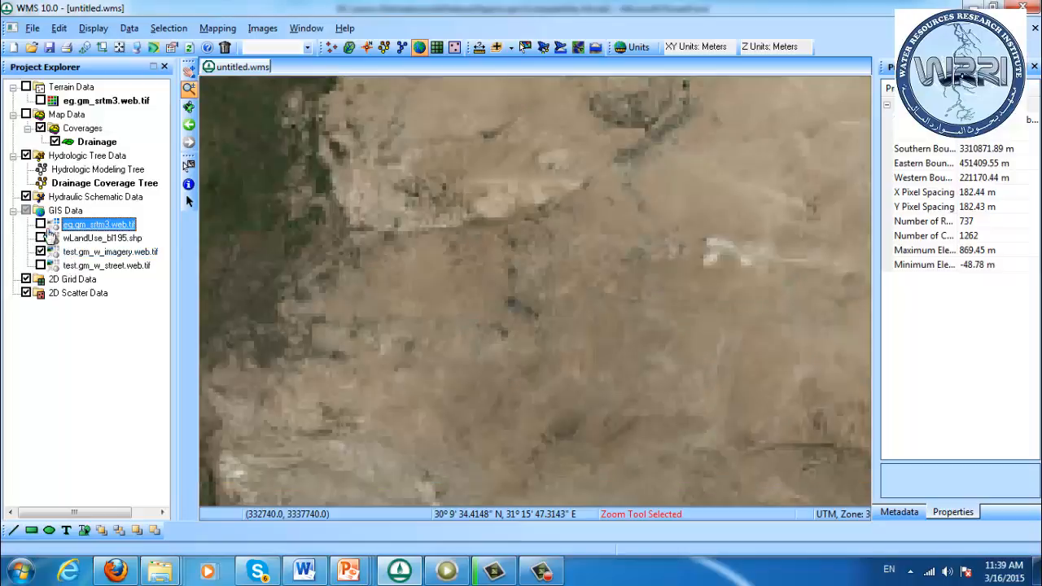
{"action": "left_click", "coordinate": [41, 265]}
{"action": "left_click", "coordinate": [41, 252]}
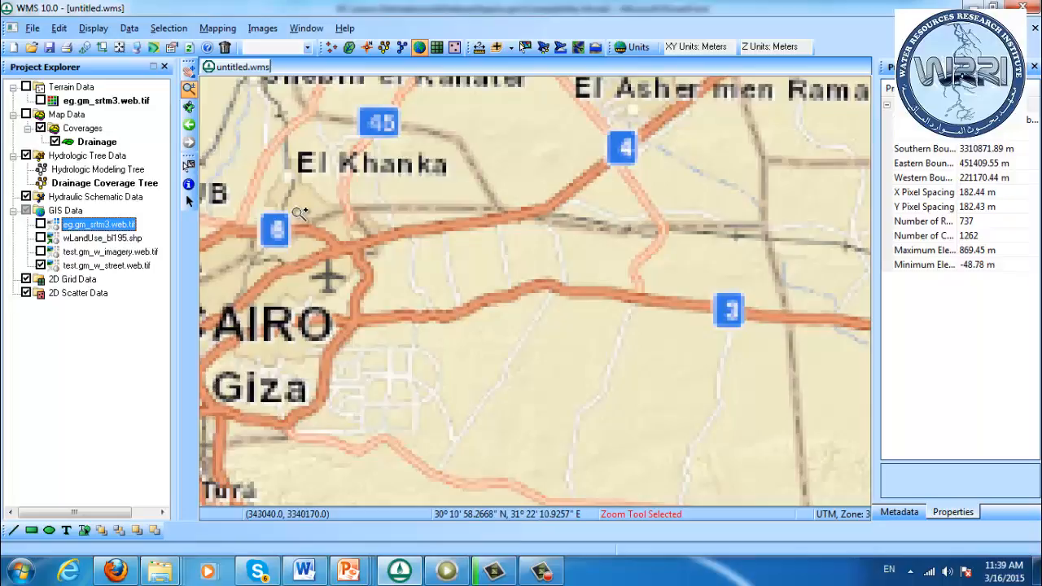
{"action": "left_click", "coordinate": [371, 298]}
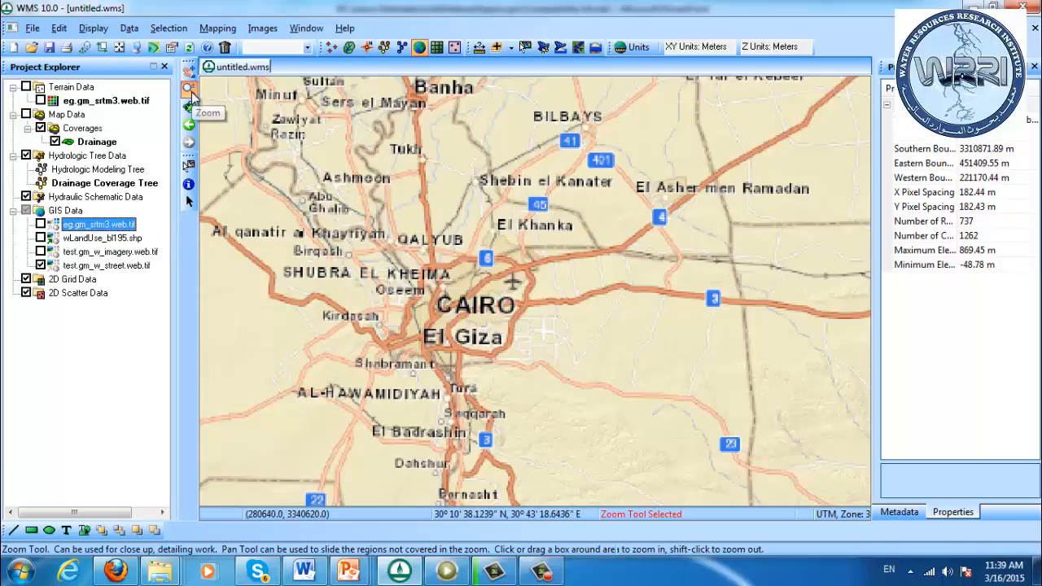
Draw a feature arc about 14.5 km long in the Drainage coverage, running eastward from just east of the Cairo airport
{"action": "left_click", "coordinate": [367, 48]}
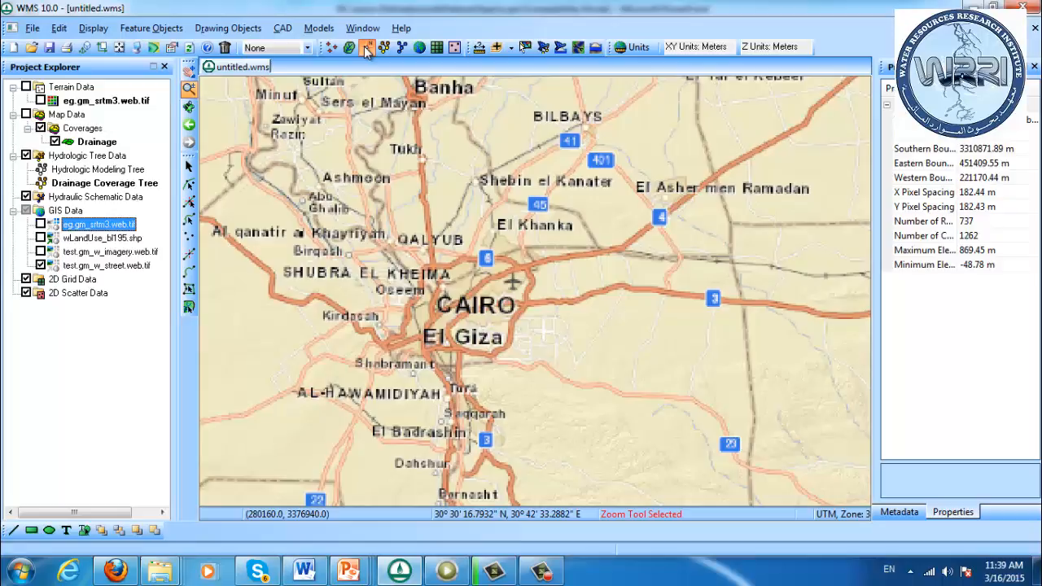
{"action": "left_click", "coordinate": [366, 51]}
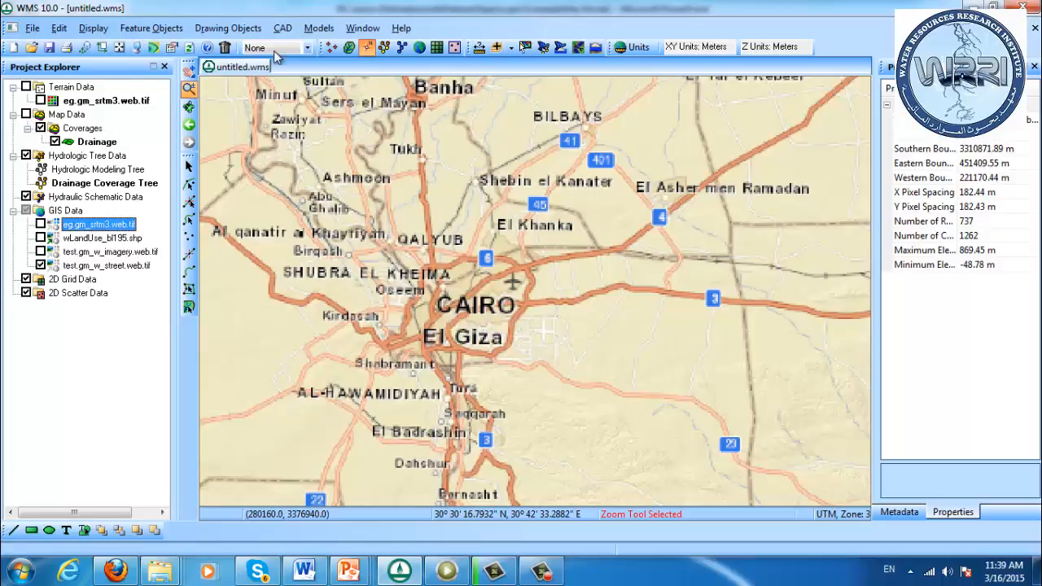
{"action": "left_click", "coordinate": [188, 275]}
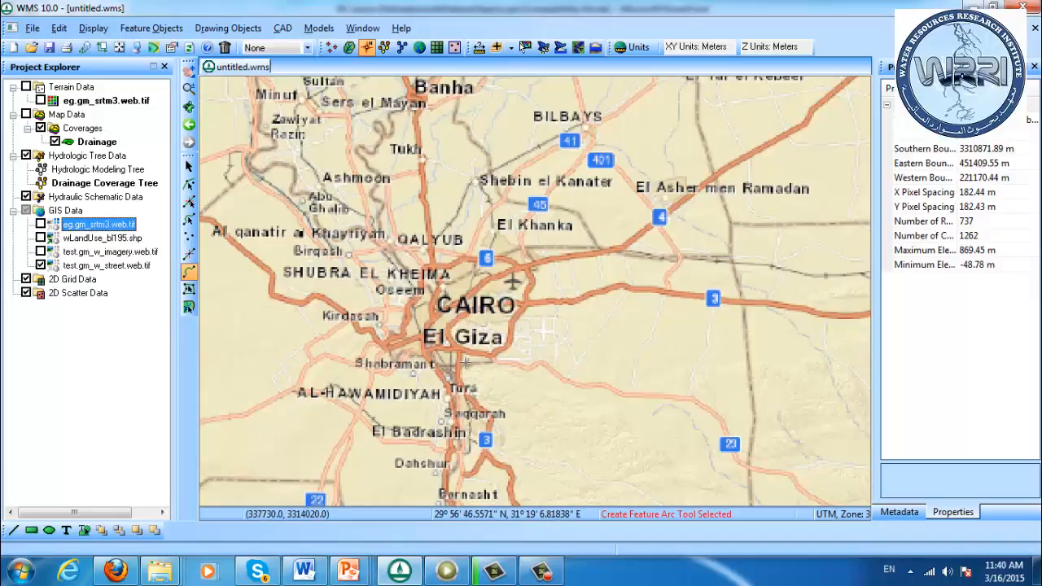
{"action": "left_click", "coordinate": [544, 285]}
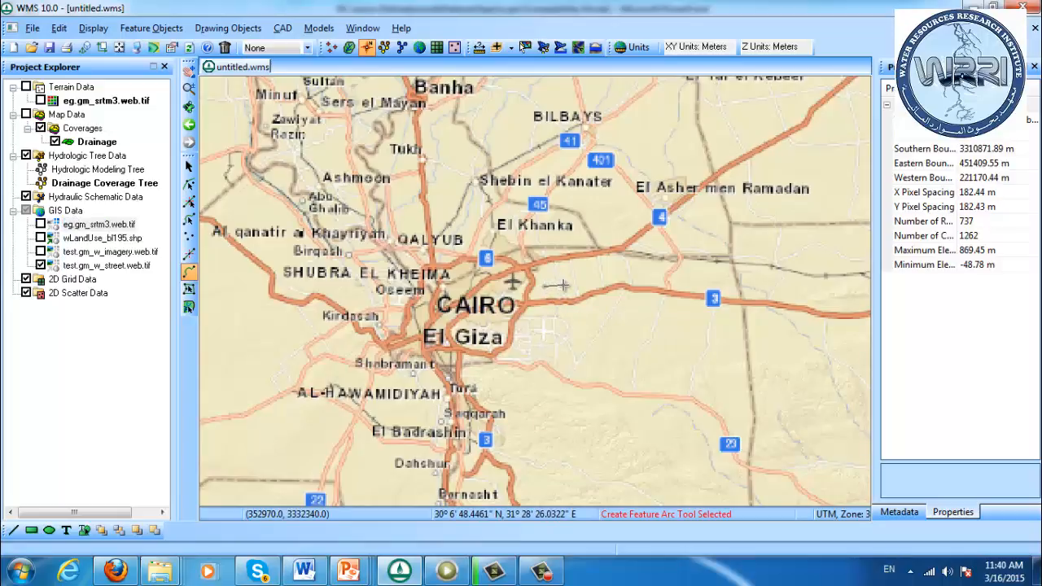
{"action": "double_click", "coordinate": [615, 283]}
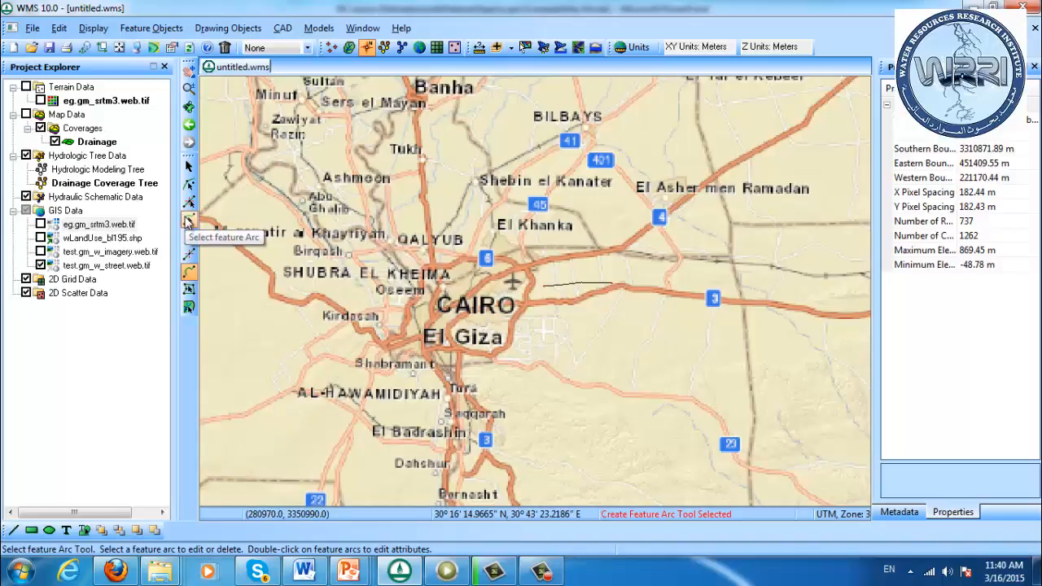
Set the type of the newly drawn feature arc to Stream
{"action": "left_click", "coordinate": [188, 222]}
{"action": "left_click", "coordinate": [553, 287]}
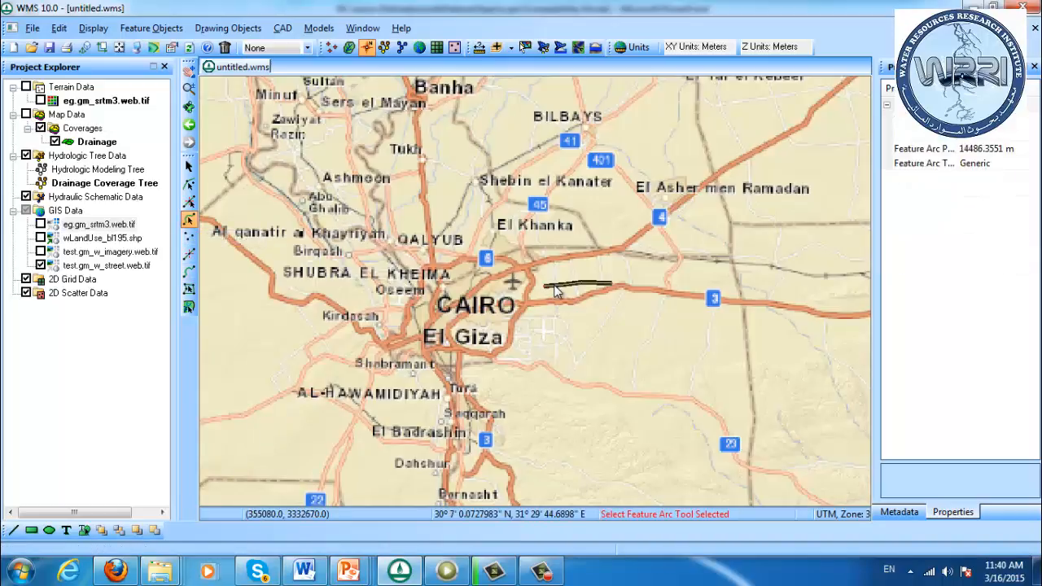
{"action": "right_click", "coordinate": [553, 291]}
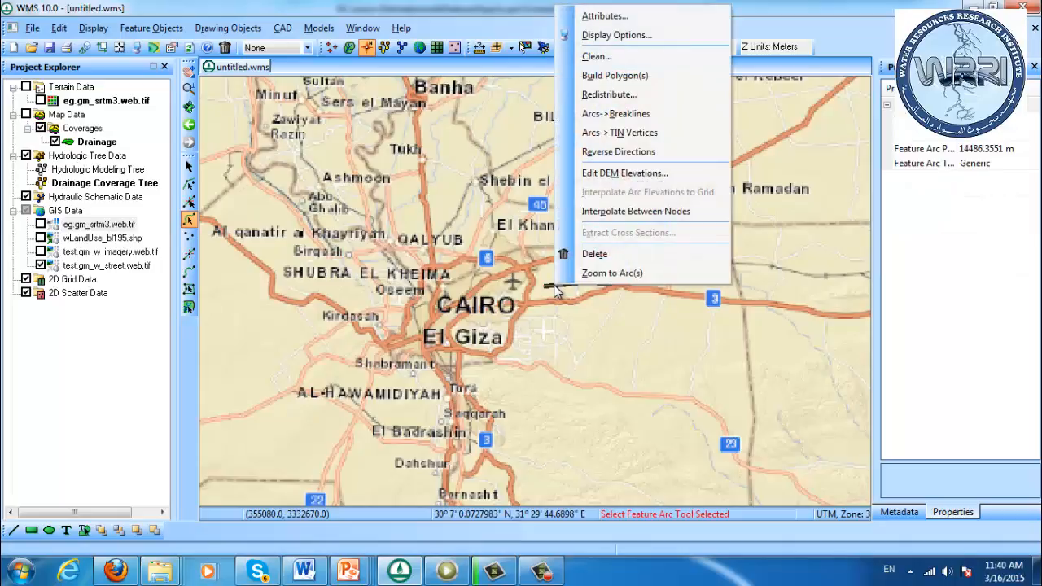
{"action": "left_click", "coordinate": [635, 17]}
{"action": "left_click", "coordinate": [478, 256]}
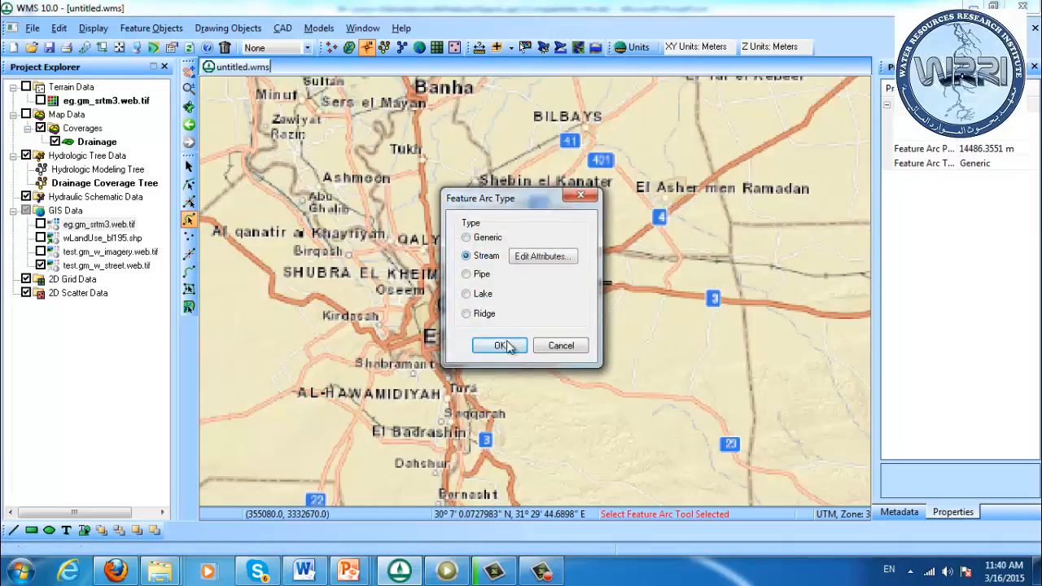
{"action": "left_click", "coordinate": [500, 345]}
{"action": "left_click", "coordinate": [586, 347]}
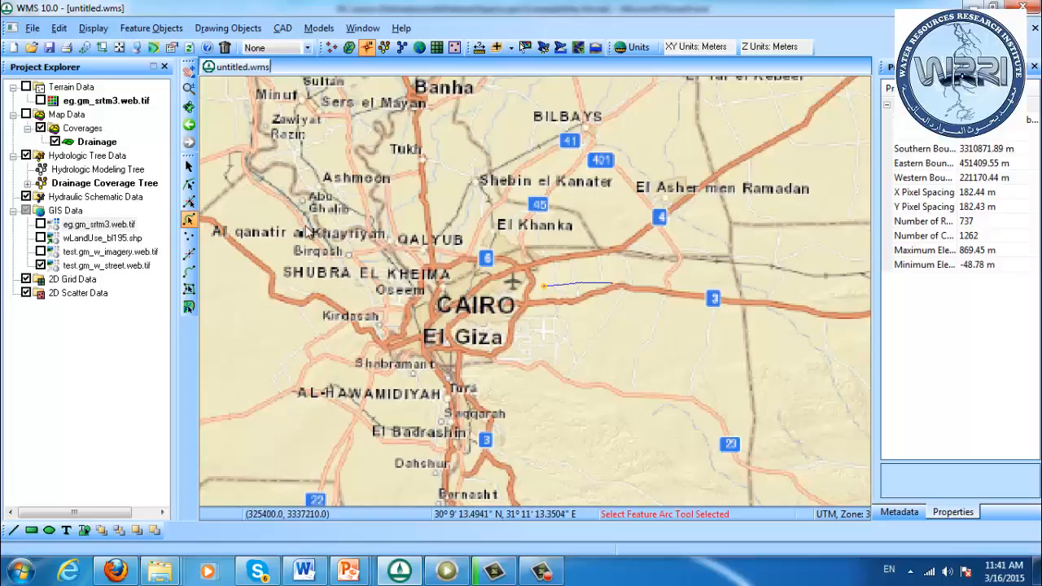
Check the default feature arc type for new arcs without changing it
{"action": "left_click", "coordinate": [139, 29]}
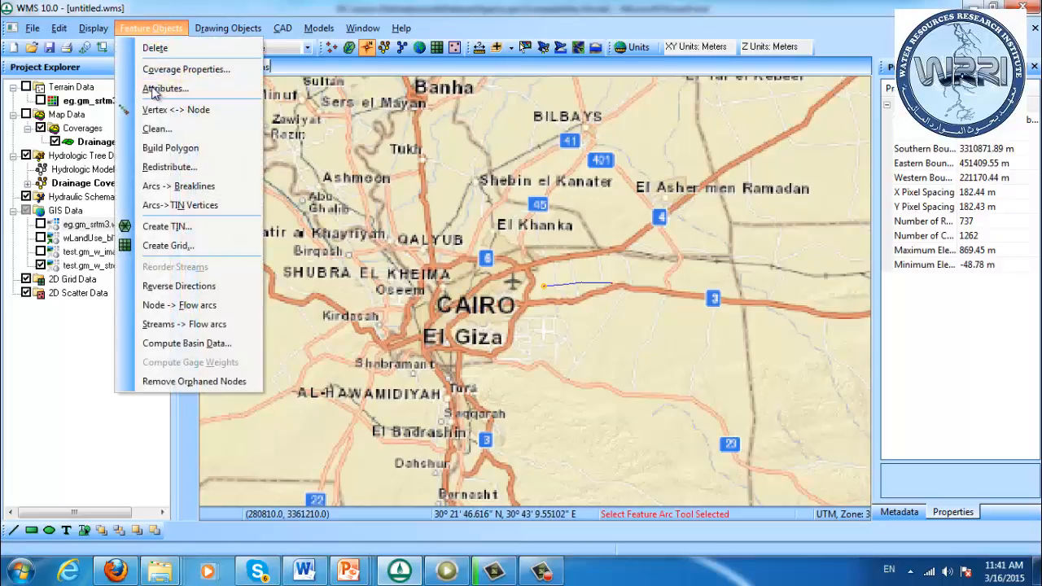
{"action": "left_click", "coordinate": [163, 88]}
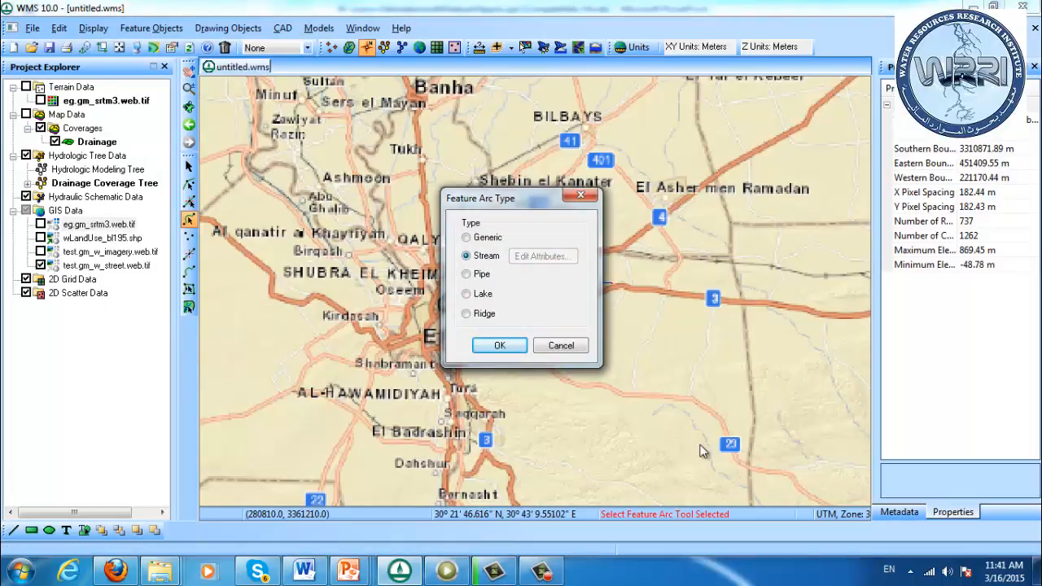
{"action": "left_click", "coordinate": [574, 345]}
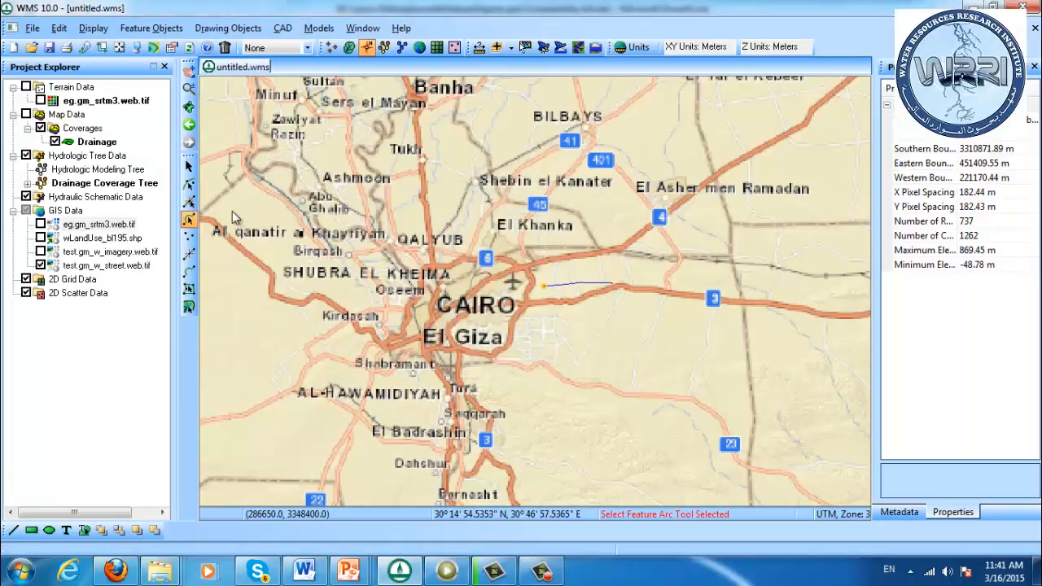
Draw two tributary stream arcs from the main stream, one toward the northeast and one about 10.3 km long toward the southeast
{"action": "left_click", "coordinate": [188, 275]}
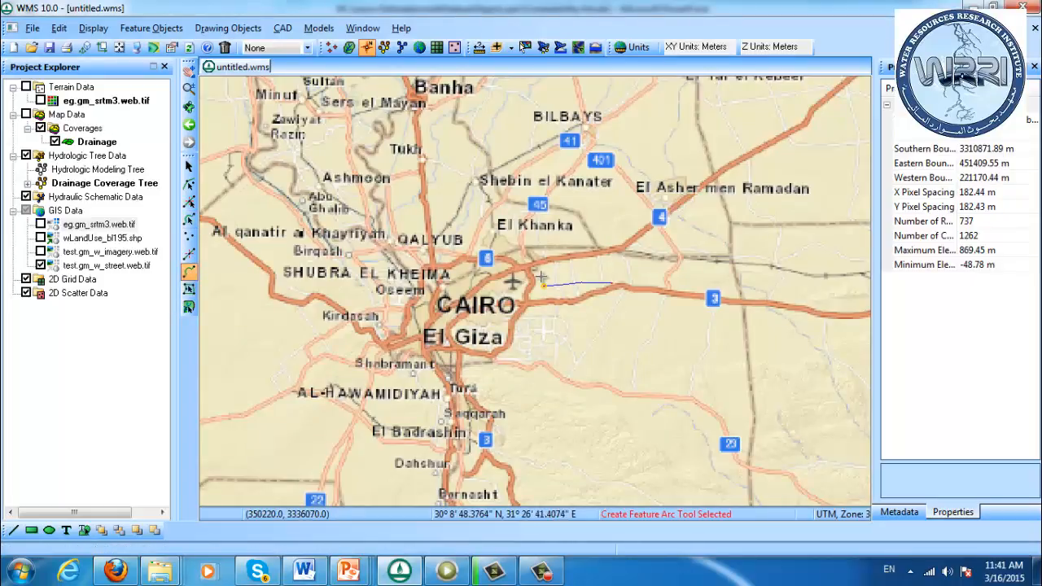
{"action": "left_click", "coordinate": [573, 284]}
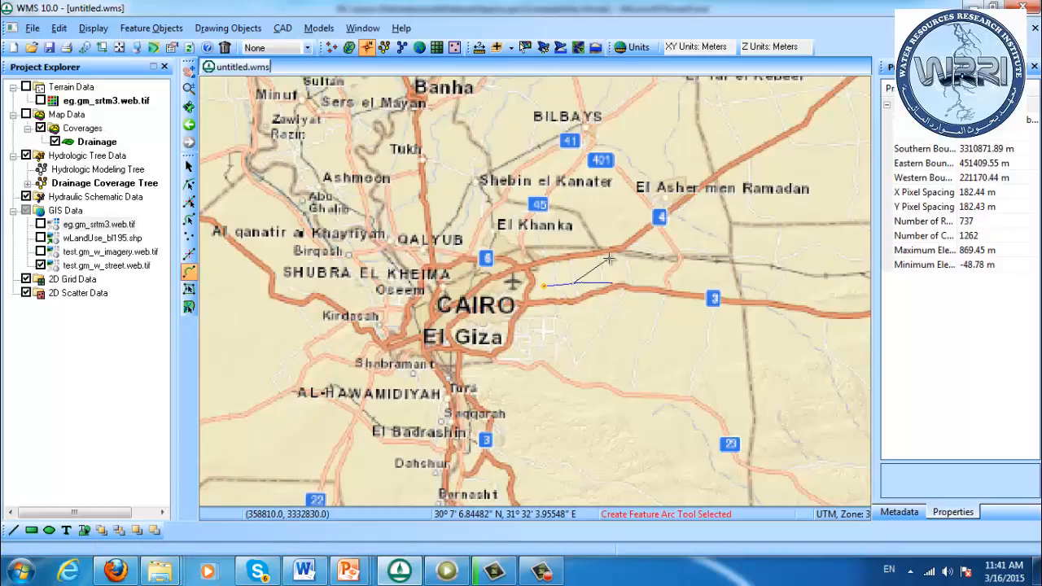
{"action": "double_click", "coordinate": [609, 259]}
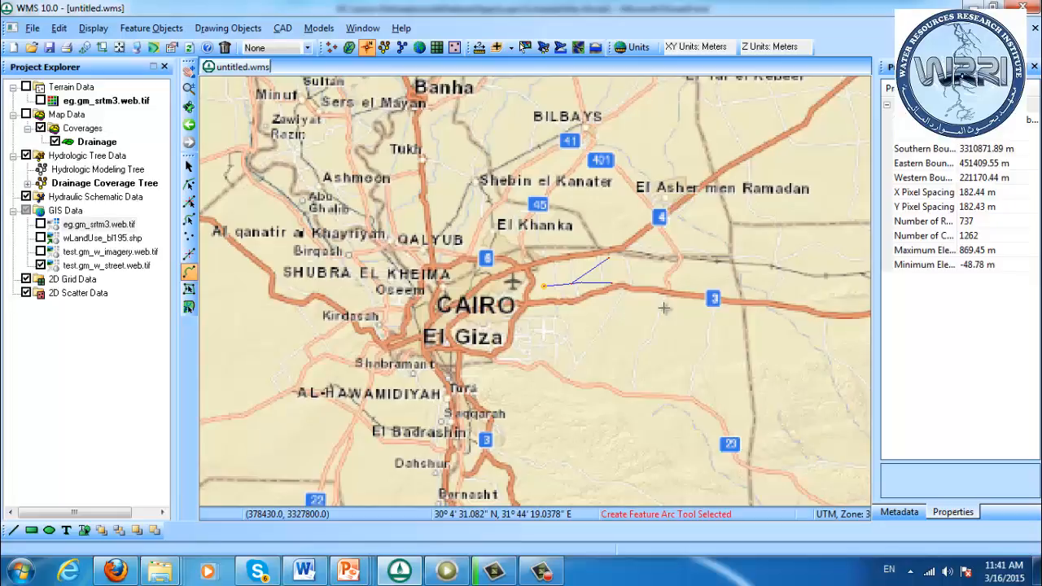
{"action": "left_click", "coordinate": [597, 282]}
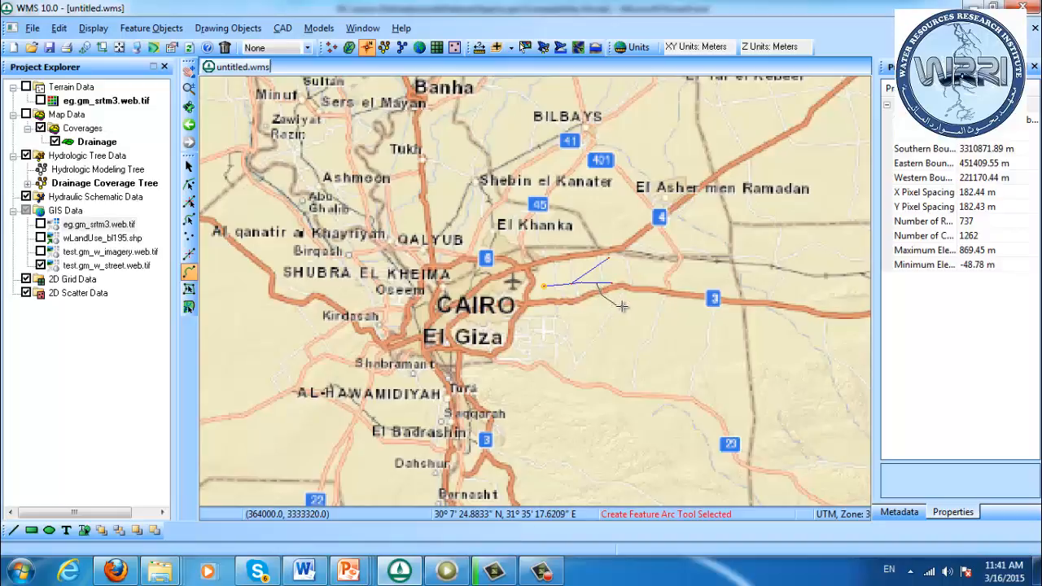
{"action": "left_click", "coordinate": [620, 306]}
{"action": "left_click", "coordinate": [634, 307]}
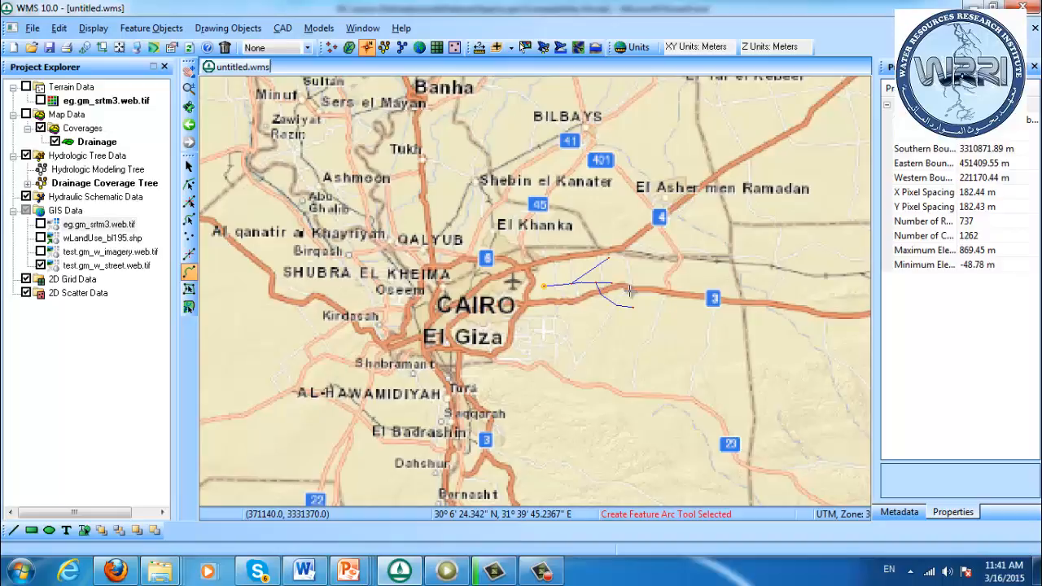
Check the feature arc type of the southeastern tributary without changing it
{"action": "left_click", "coordinate": [189, 219]}
{"action": "double_click", "coordinate": [614, 303]}
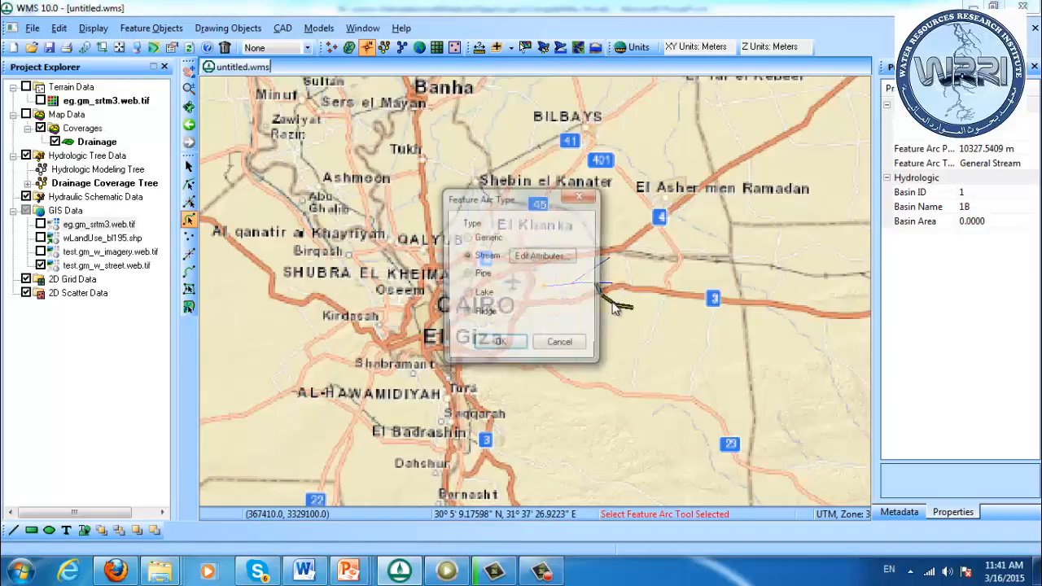
{"action": "left_click", "coordinate": [561, 346]}
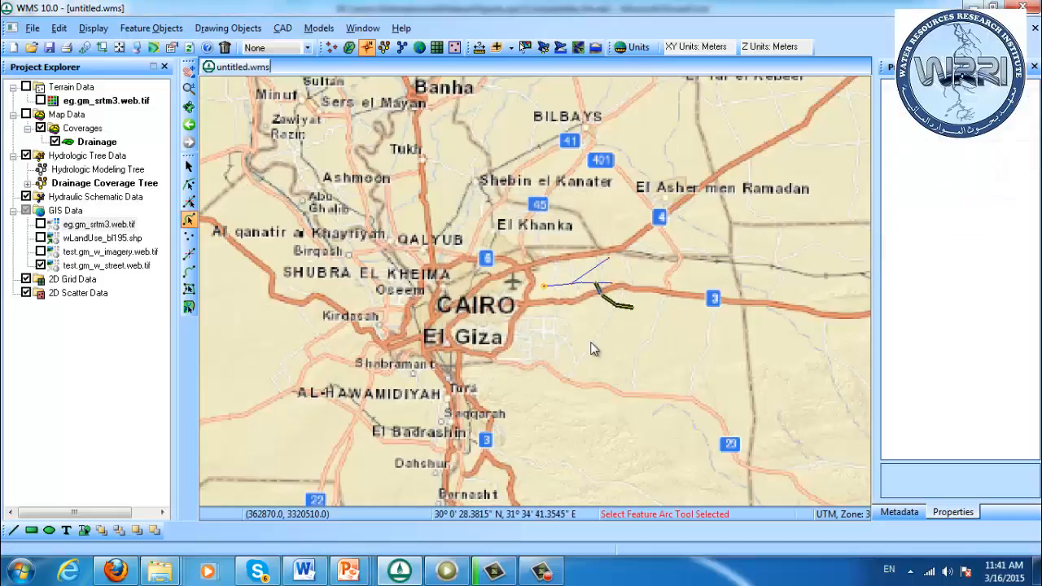
Turn on Stream Arrows in the display options of the Drainage coverage to show the flow directions
{"action": "left_click", "coordinate": [137, 50]}
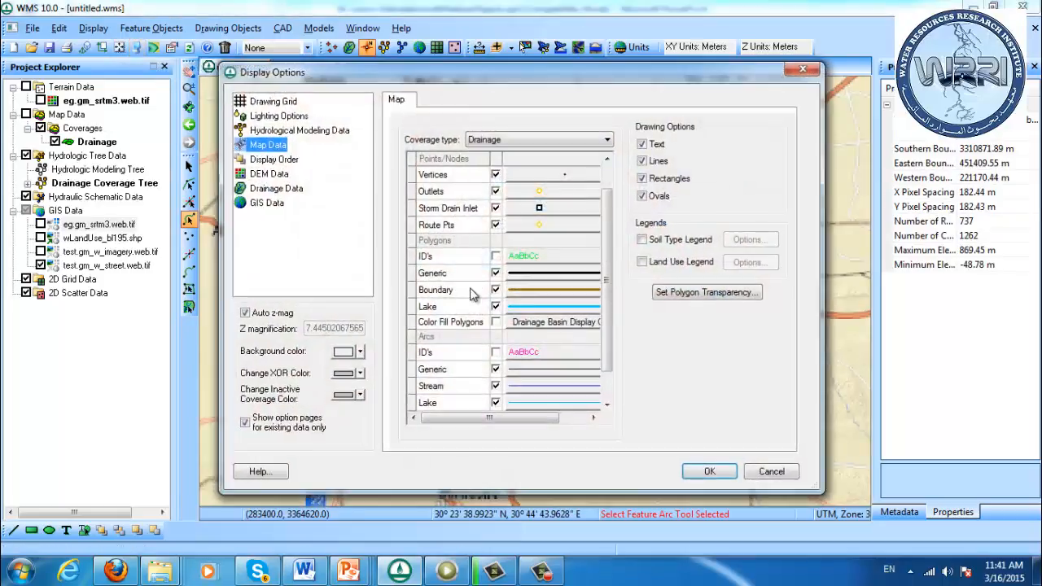
{"action": "scroll", "coordinate": [602, 389], "scroll_direction": "down", "scroll_amount": 2}
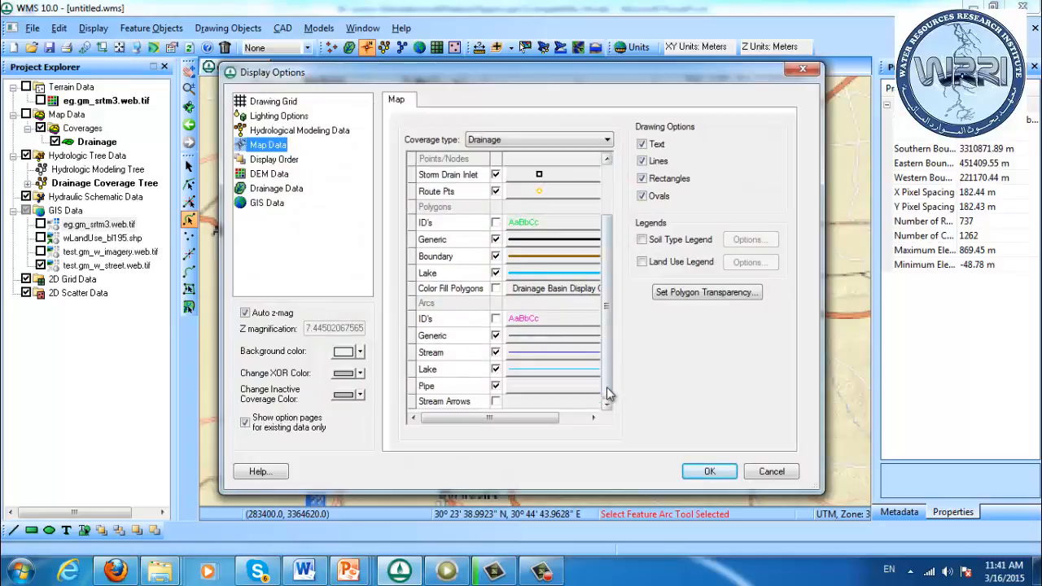
{"action": "left_click", "coordinate": [496, 401]}
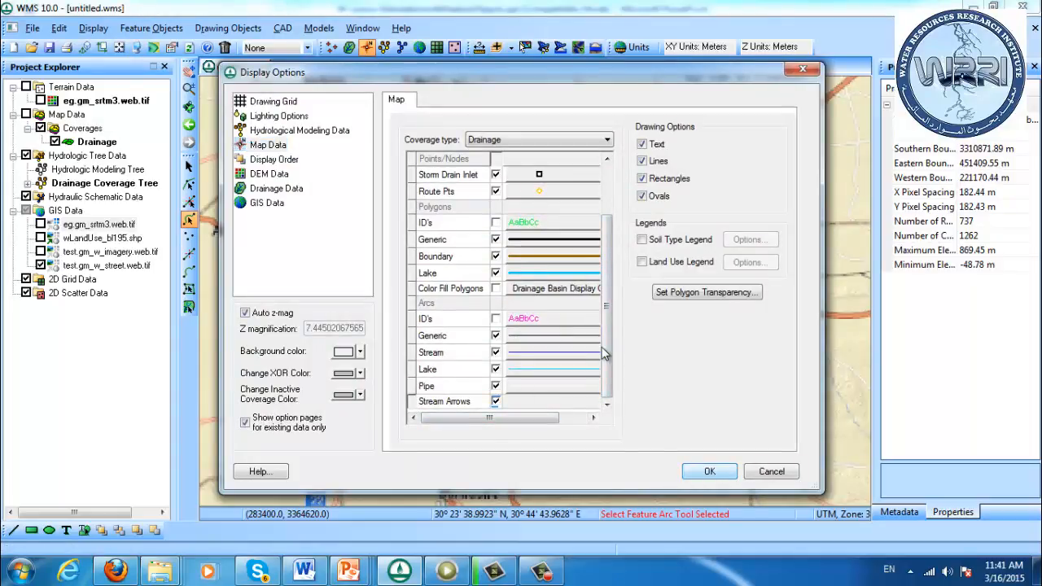
{"action": "left_click", "coordinate": [710, 471]}
{"action": "left_click", "coordinate": [188, 88]}
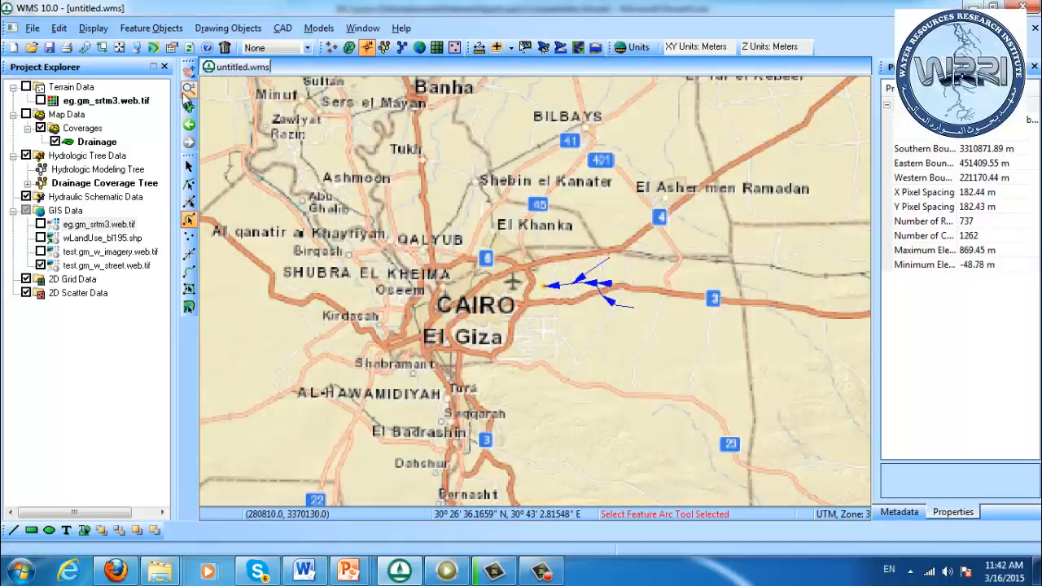
{"action": "left_click_drag", "start_coordinate": [529, 232], "coordinate": [659, 332]}
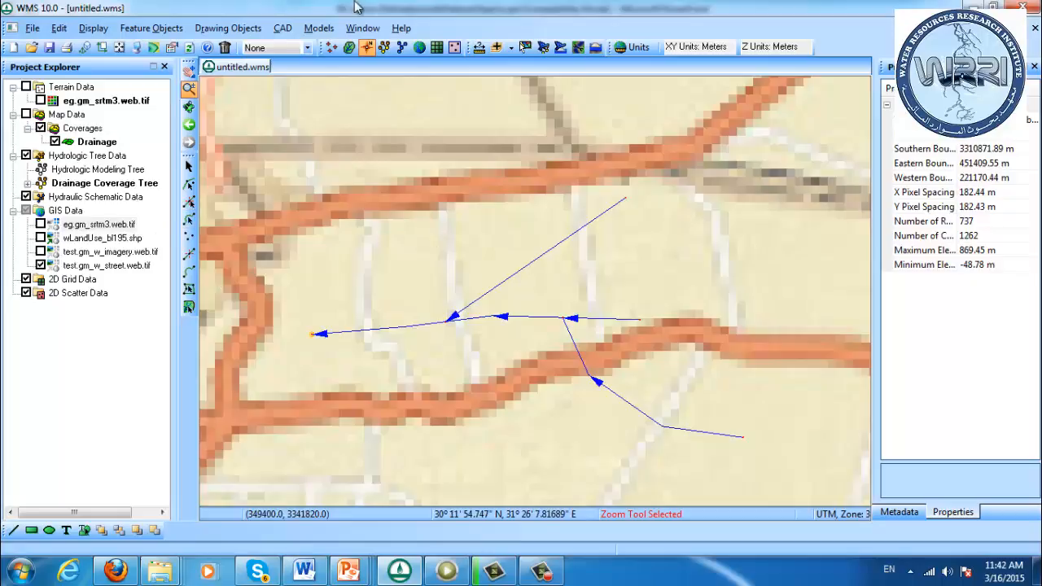
Create a trial outlet point on the road south of the main stream, and delete it
{"action": "left_click", "coordinate": [351, 49]}
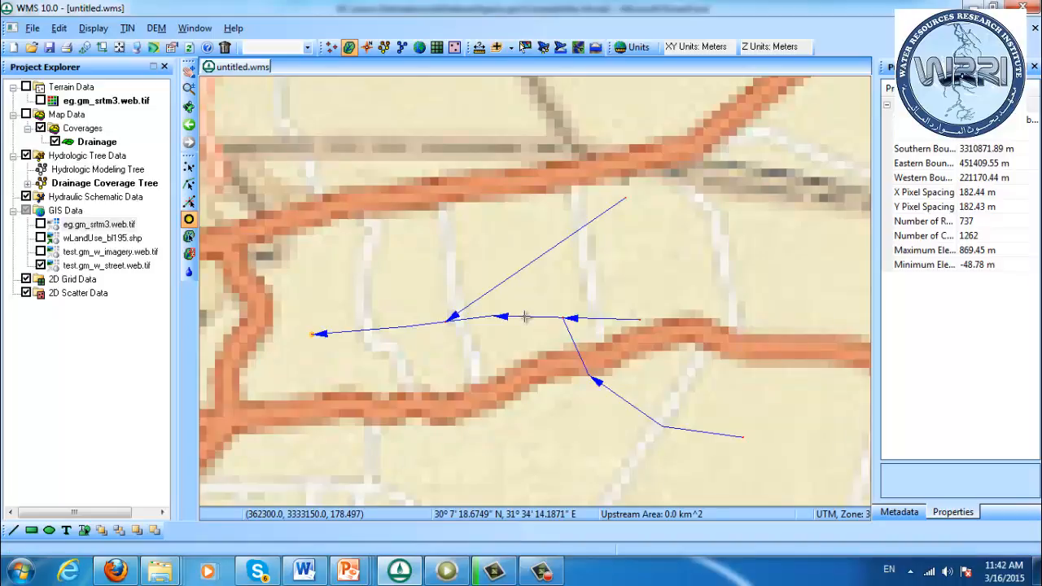
{"action": "left_click", "coordinate": [418, 398]}
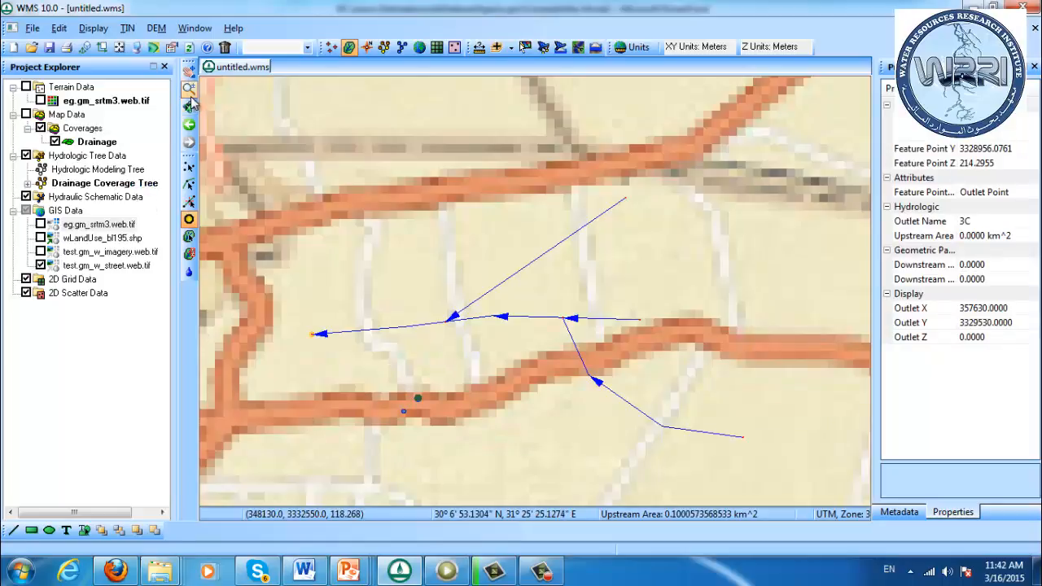
{"action": "left_click", "coordinate": [188, 168]}
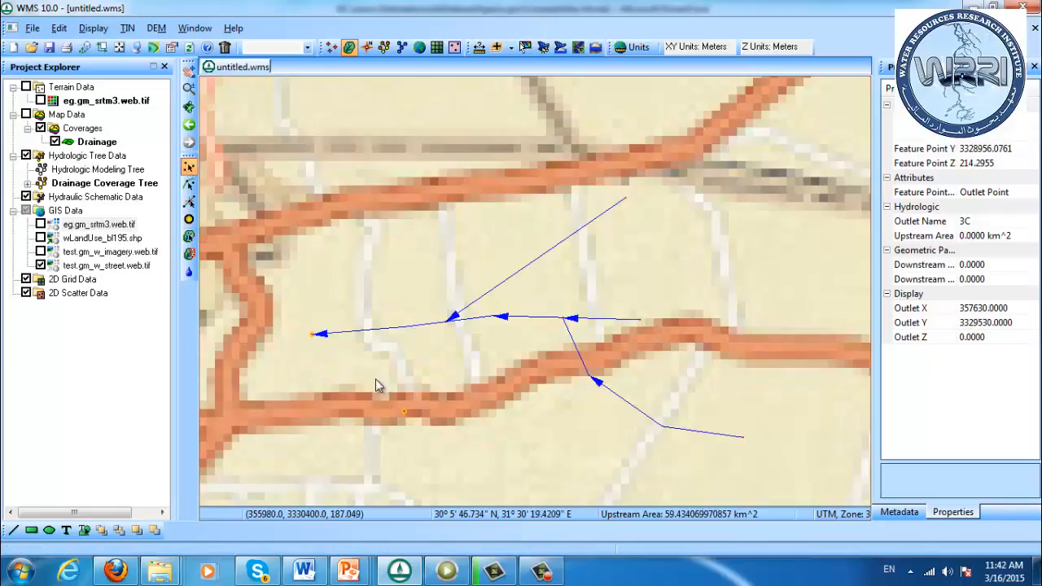
{"action": "left_click_drag", "start_coordinate": [373, 380], "coordinate": [439, 433]}
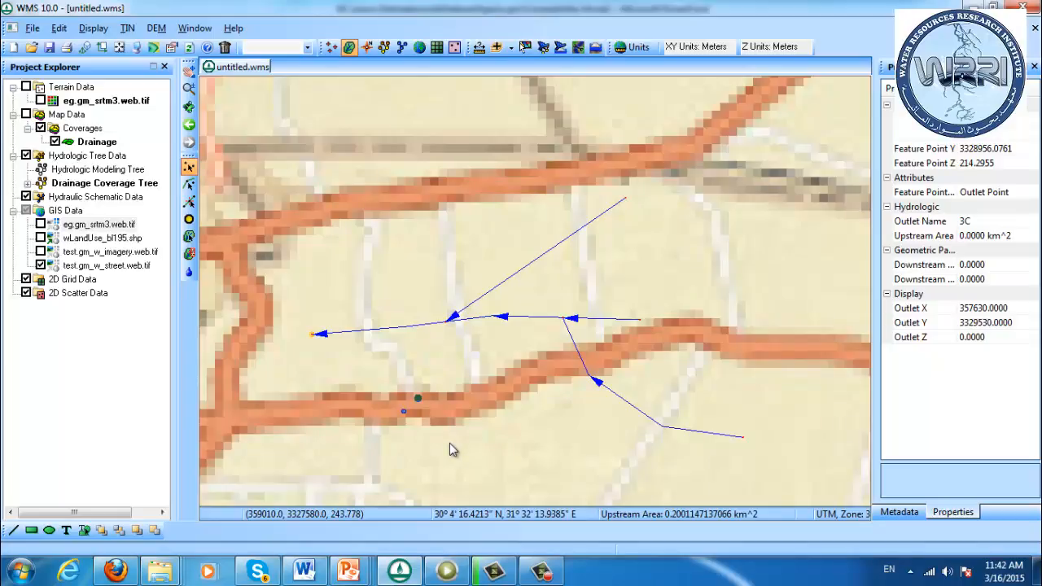
{"action": "key", "text": "Delete"}
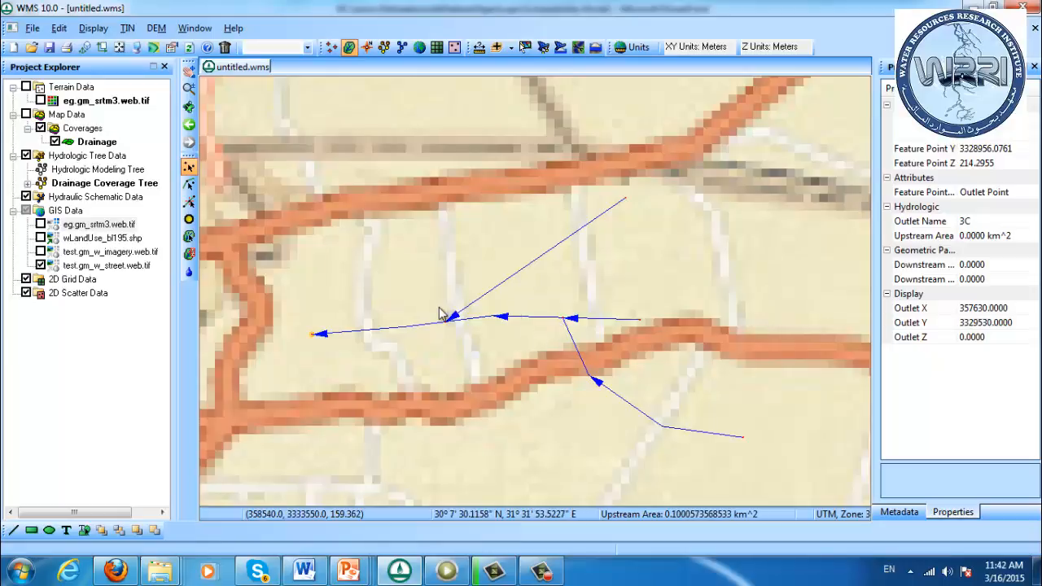
Create an outlet point on the main stream between the two tributary junctions
{"action": "left_click", "coordinate": [188, 220]}
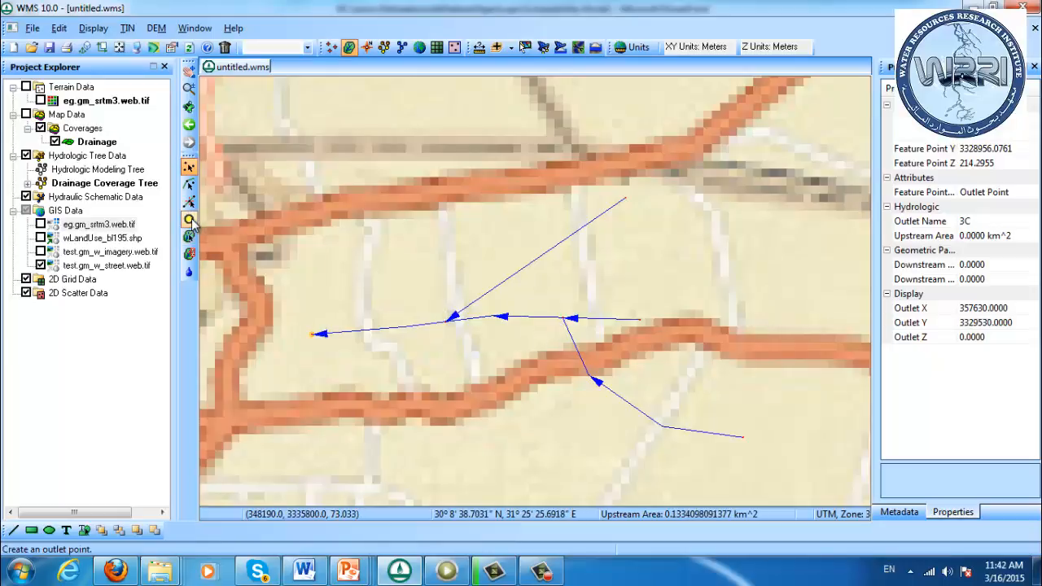
{"action": "left_click", "coordinate": [519, 319]}
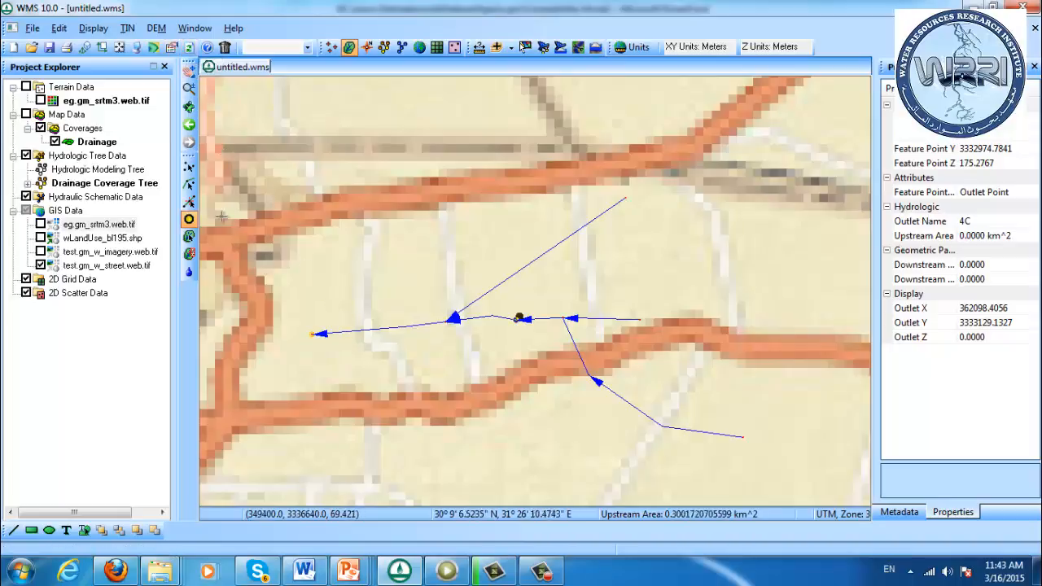
Check the eg.gm_srtm3.web.tif DEM's flow accumulation display against the streams, and delete that DEM from the terrain data
{"action": "left_click", "coordinate": [40, 100]}
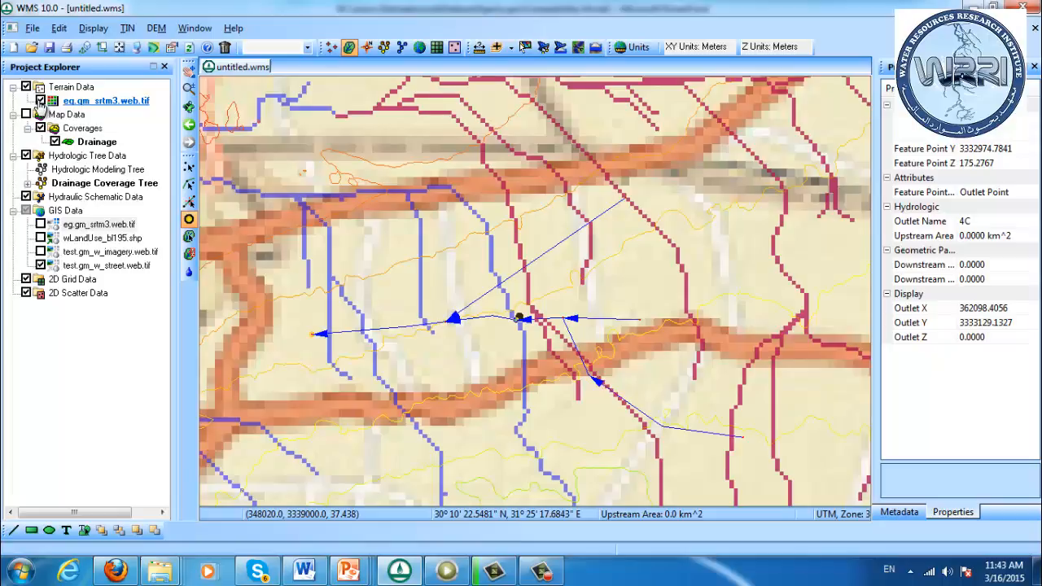
{"action": "left_click", "coordinate": [41, 100]}
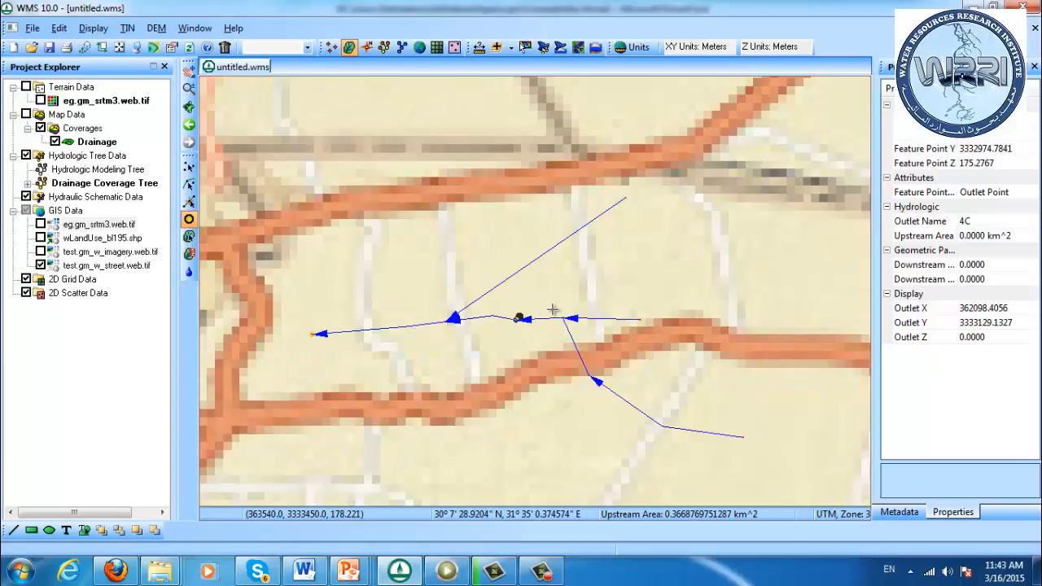
{"action": "left_click", "coordinate": [92, 100]}
{"action": "right_click", "coordinate": [92, 100]}
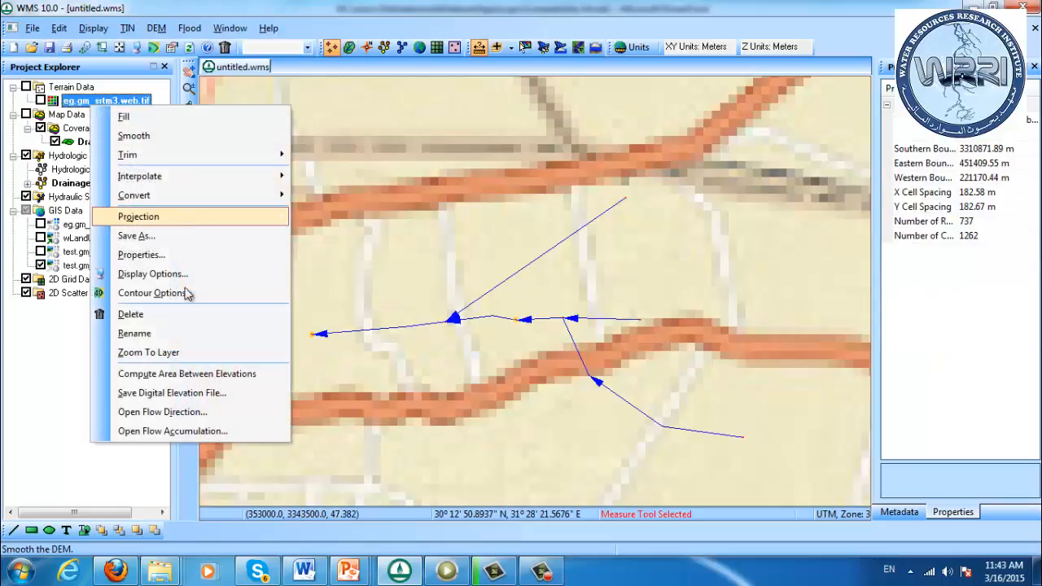
{"action": "left_click", "coordinate": [171, 317]}
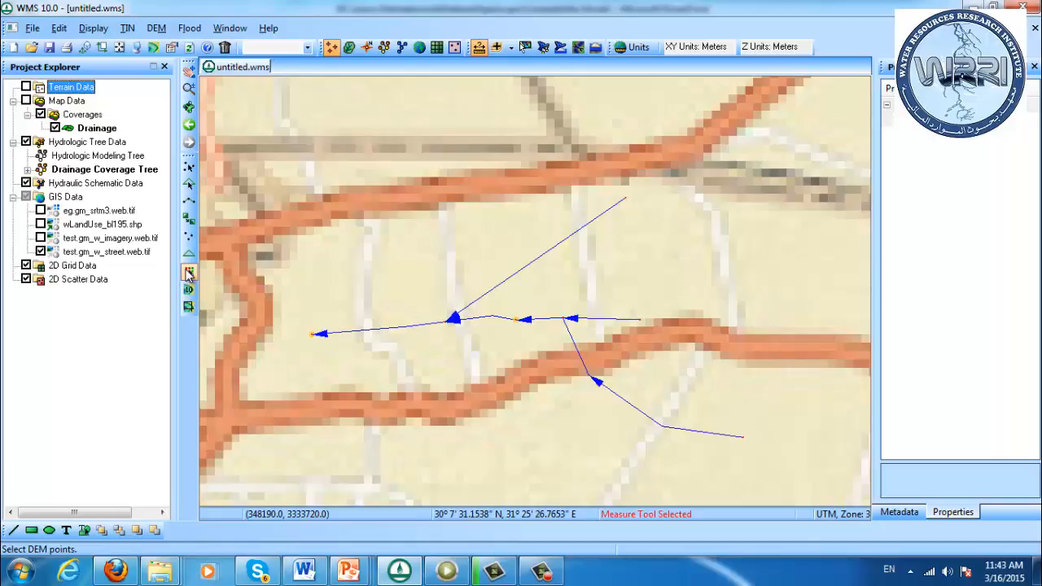
Examine the main stream arcs on both sides of the outlet between the two tributary junctions, selecting each arc in turn
{"action": "left_click", "coordinate": [349, 46]}
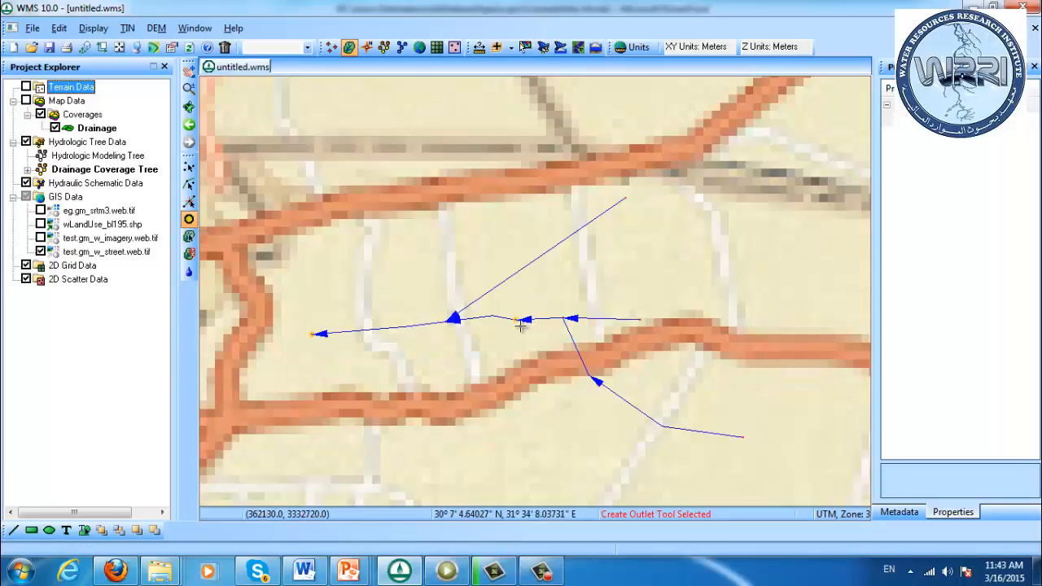
{"action": "left_click", "coordinate": [516, 319]}
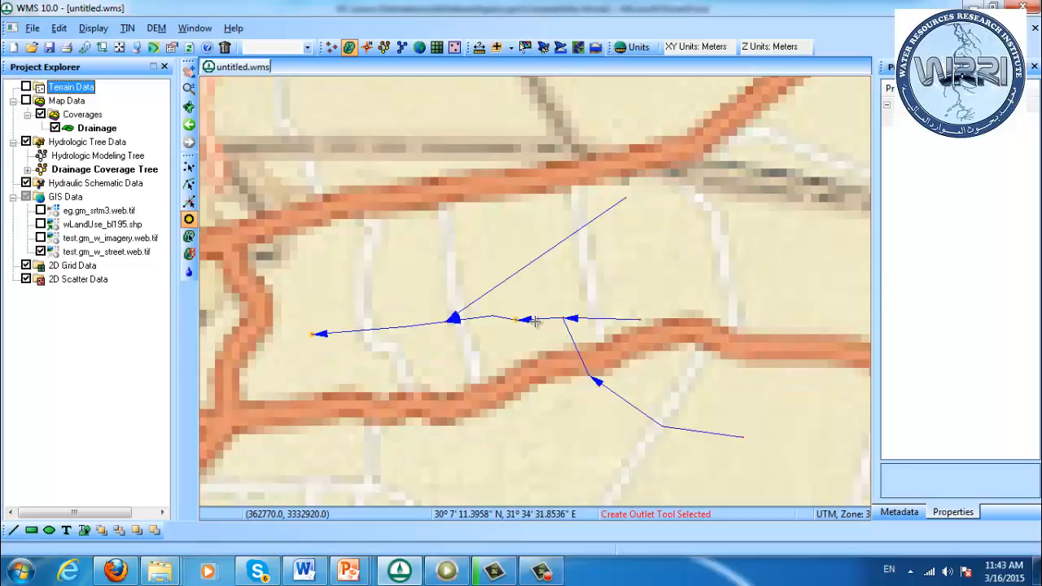
{"action": "left_click", "coordinate": [367, 48]}
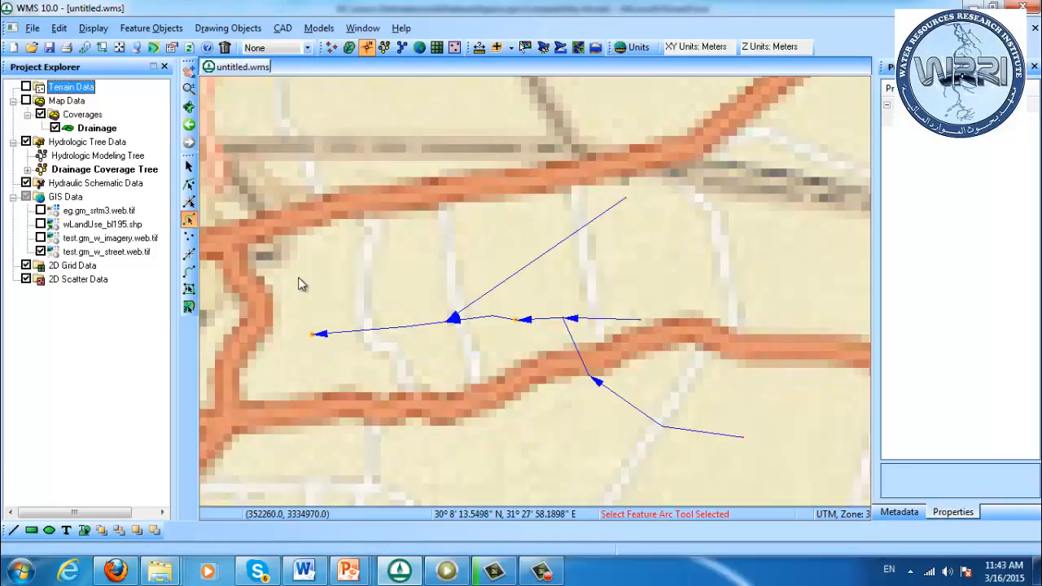
{"action": "left_click", "coordinate": [501, 319]}
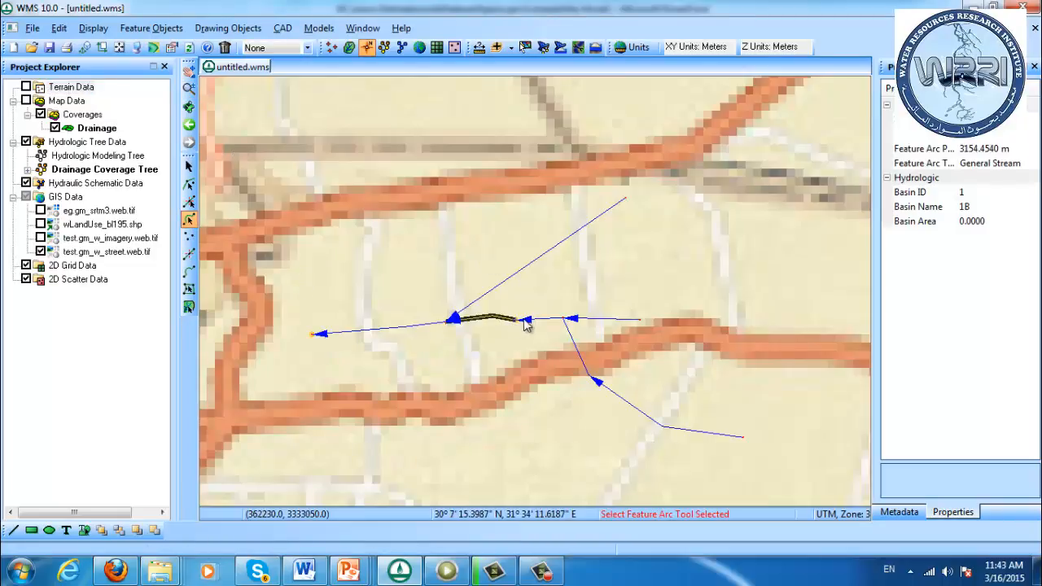
{"action": "left_click", "coordinate": [527, 322]}
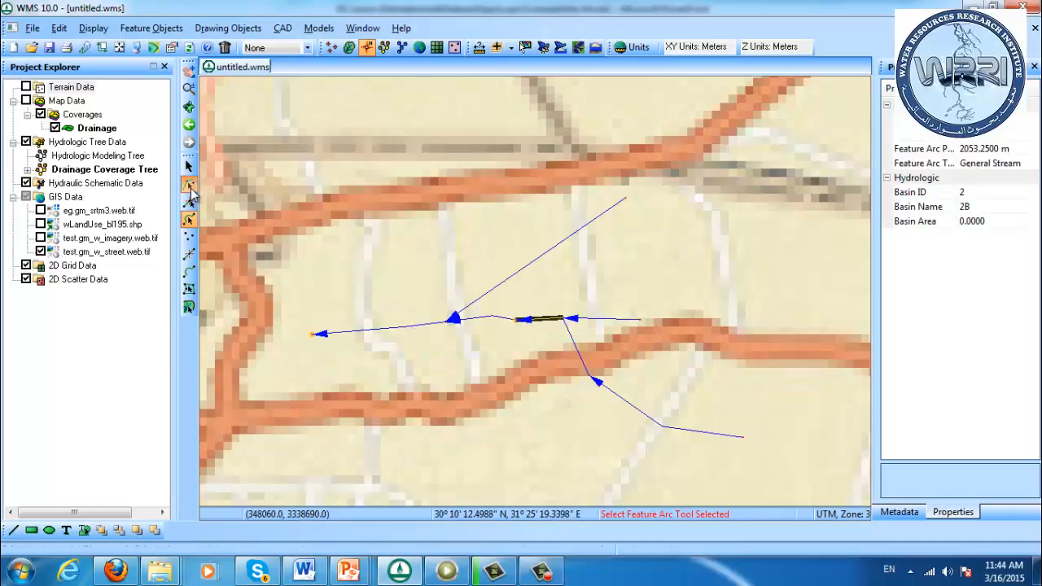
Check the feature point type of the outlet between the two tributary junctions, keeping Drainage outlet
{"action": "left_click", "coordinate": [189, 184]}
{"action": "left_click_drag", "start_coordinate": [507, 309], "coordinate": [523, 340]}
{"action": "double_click", "coordinate": [521, 318]}
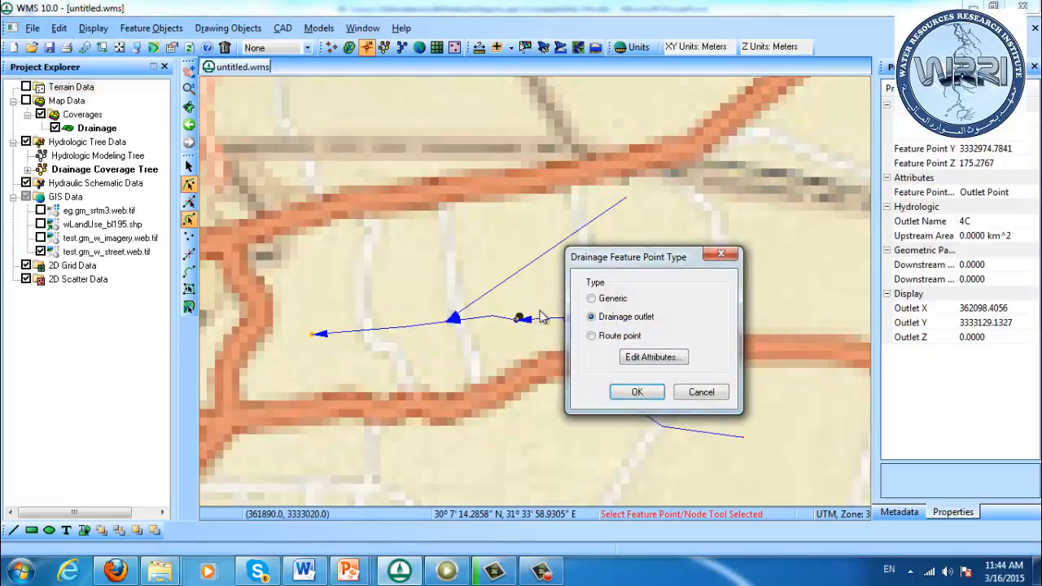
{"action": "left_click", "coordinate": [637, 391]}
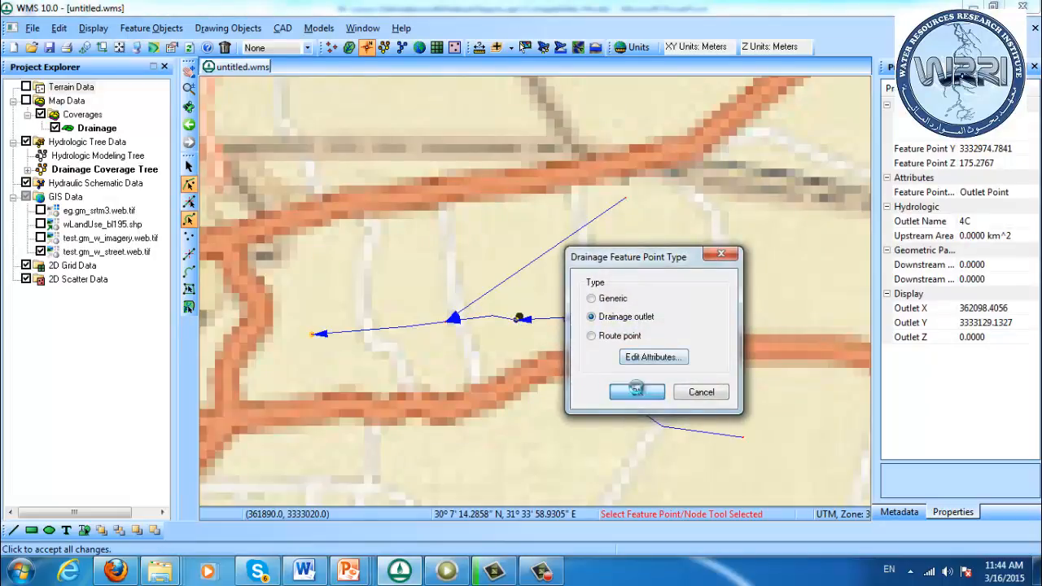
{"action": "left_click", "coordinate": [485, 341]}
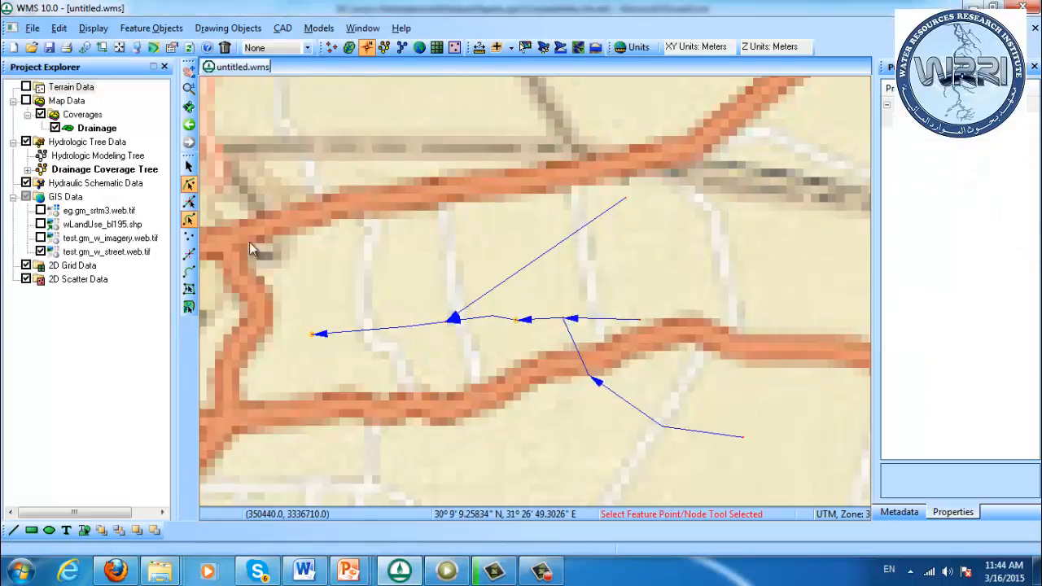
Create a feature point on the main stream west of the northeastern tributary junction and set its type to Drainage outlet
{"action": "left_click", "coordinate": [190, 241]}
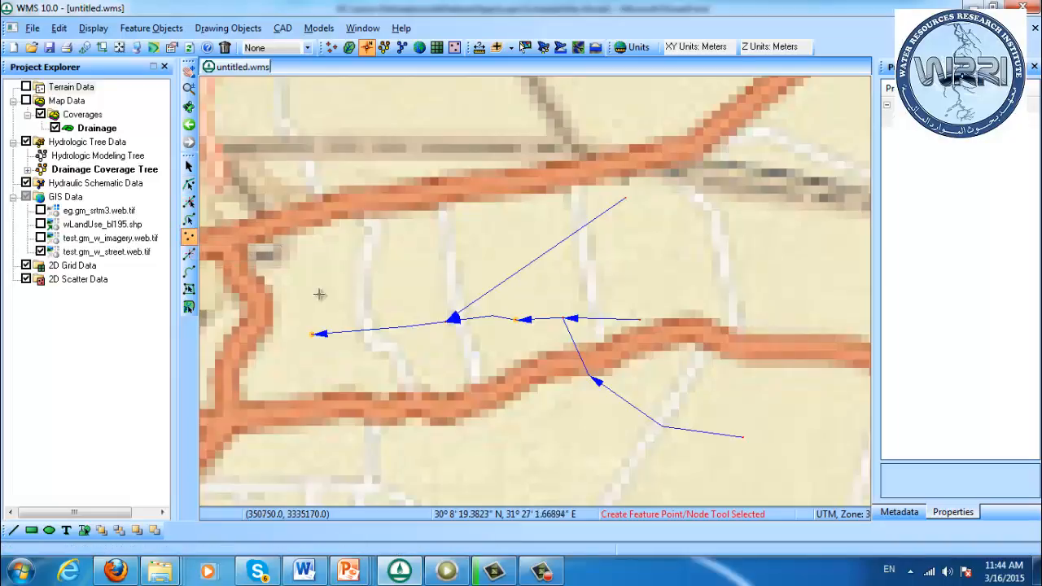
{"action": "left_click", "coordinate": [383, 329]}
{"action": "left_click", "coordinate": [188, 184]}
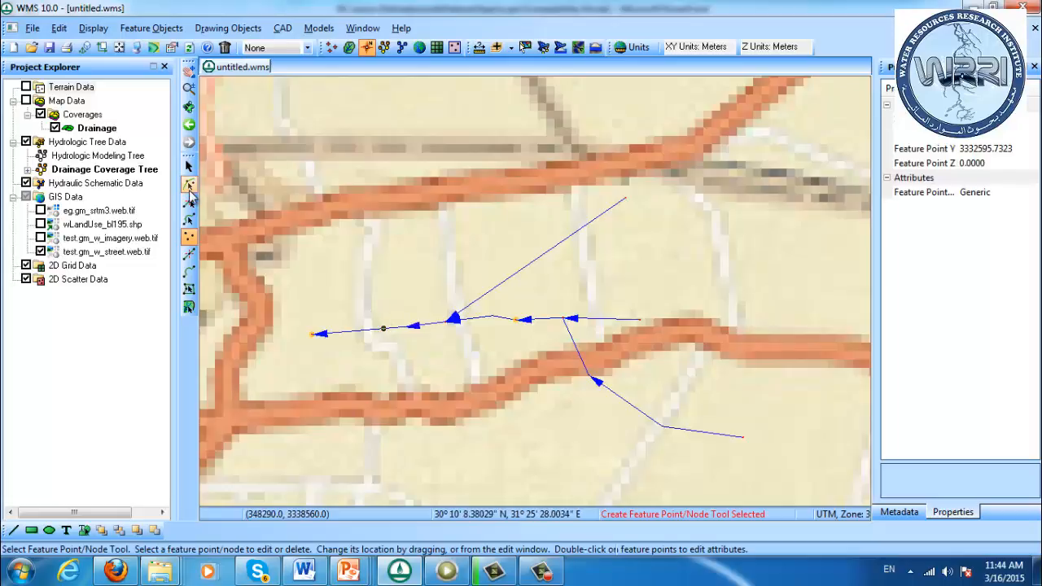
{"action": "right_click", "coordinate": [385, 333]}
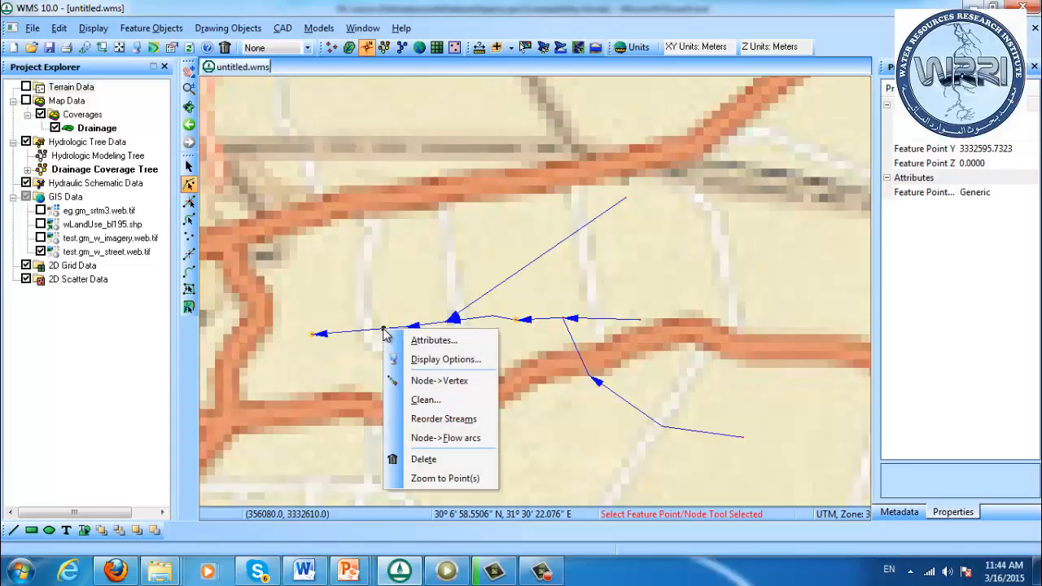
{"action": "left_click", "coordinate": [407, 341]}
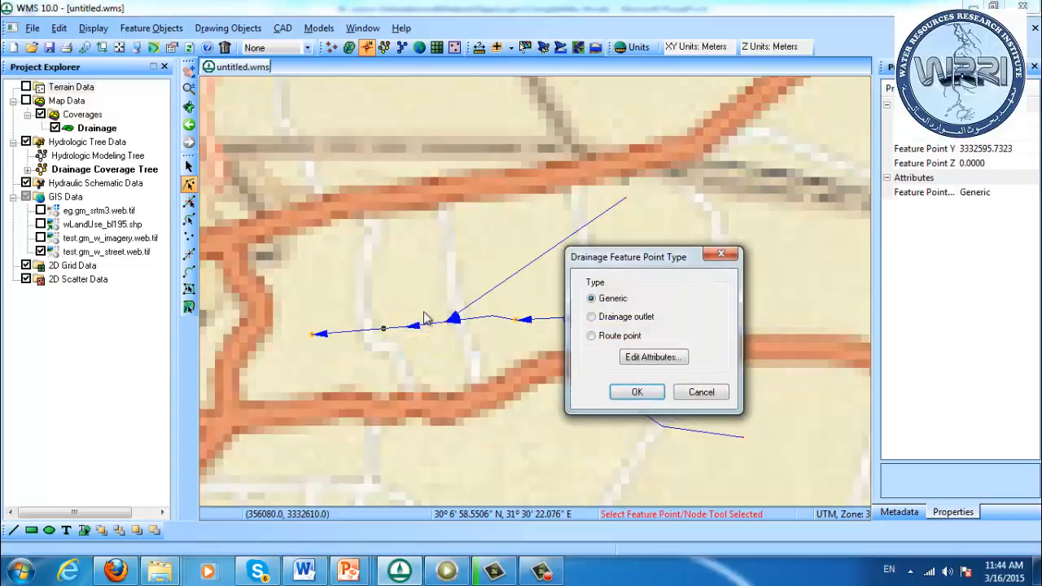
{"action": "left_click", "coordinate": [592, 317]}
{"action": "left_click", "coordinate": [639, 391]}
{"action": "left_click", "coordinate": [437, 430]}
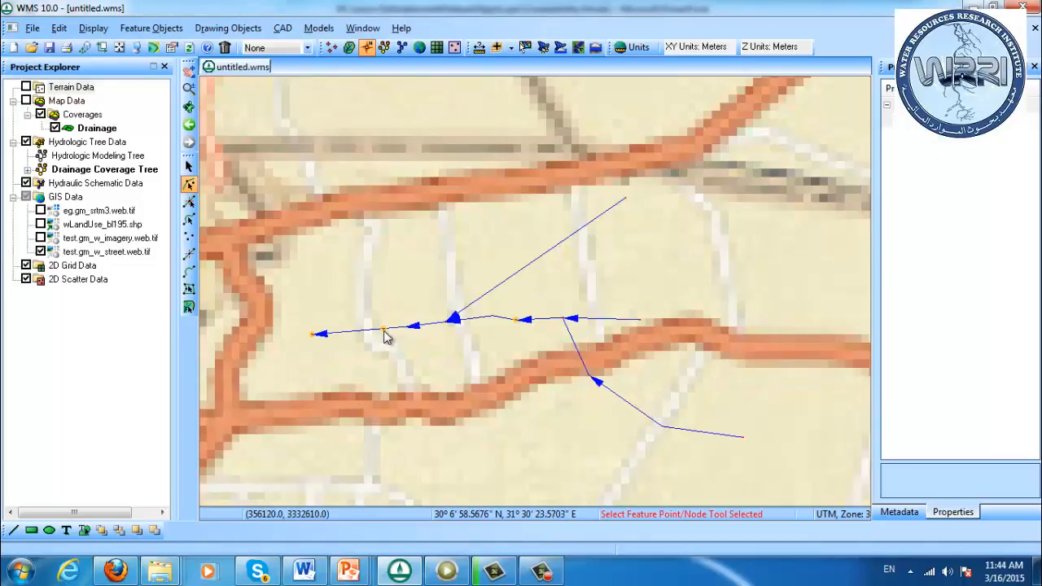
Hide the test.gm_w_street.web.tif street map and convert the outlet node west of the northeastern tributary junction to a vertex
{"action": "left_click", "coordinate": [41, 252]}
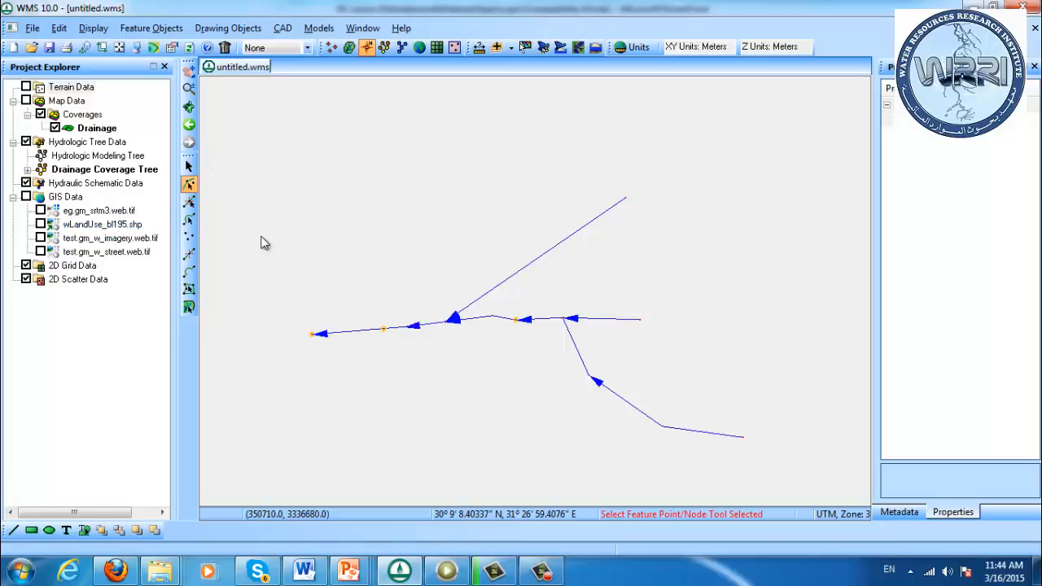
{"action": "left_click", "coordinate": [385, 329]}
{"action": "right_click", "coordinate": [386, 331]}
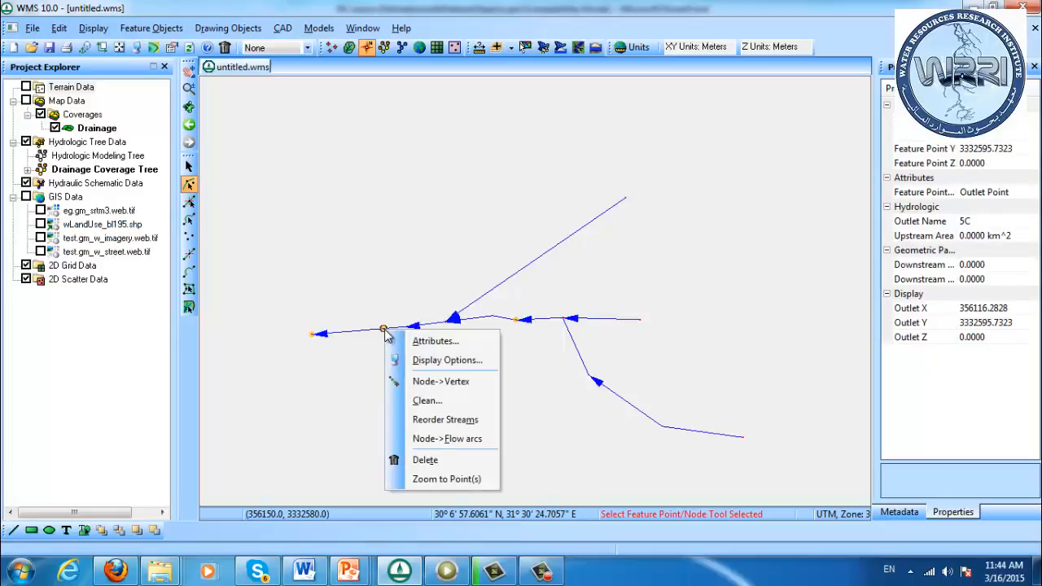
{"action": "left_click", "coordinate": [422, 382]}
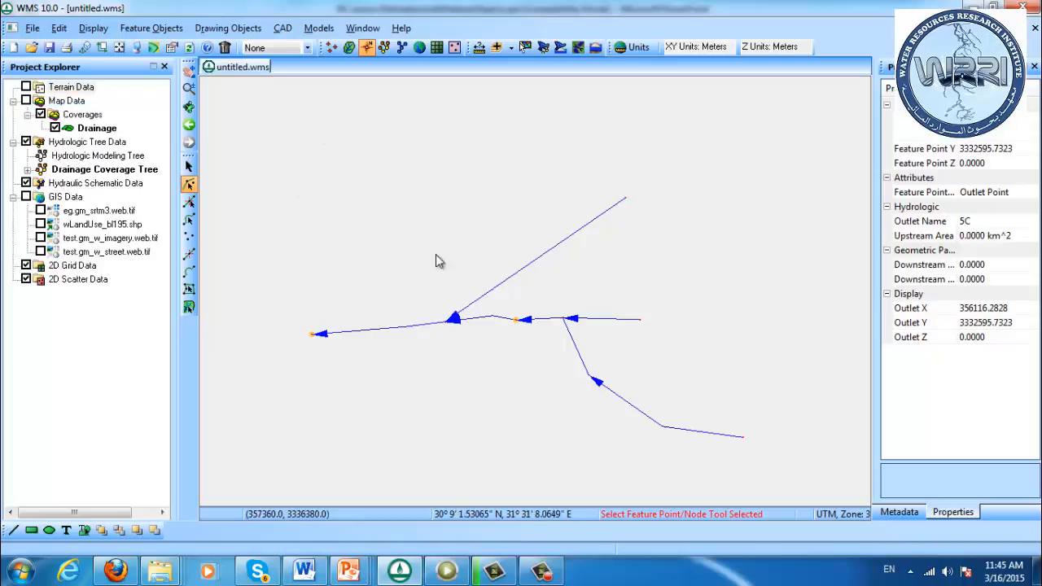
Review the Generic, Drainage outlet and Route point types offered for the outlet between the junctions, cancelling without a change
{"action": "left_click", "coordinate": [516, 320]}
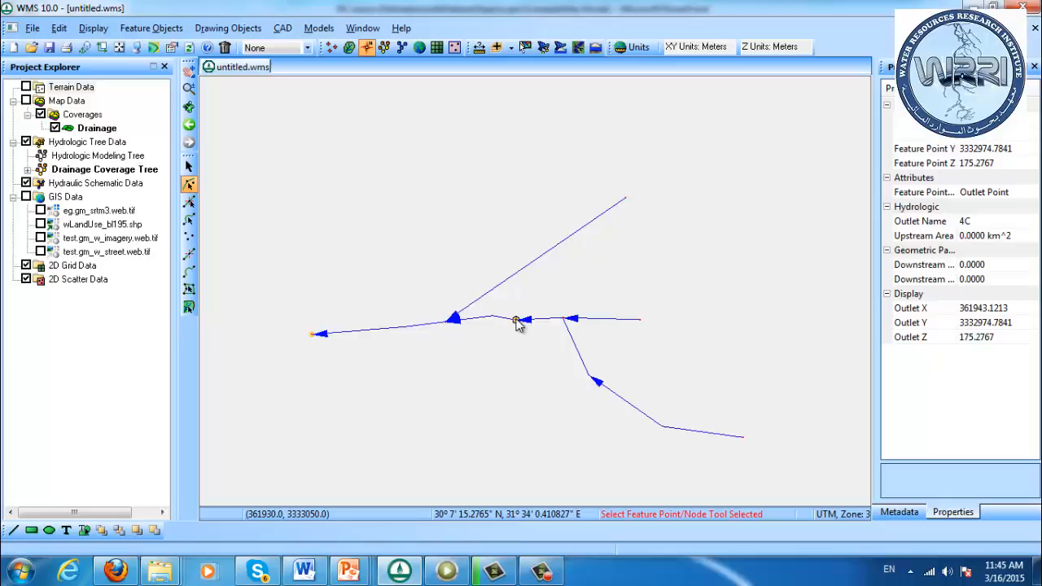
{"action": "right_click", "coordinate": [515, 320]}
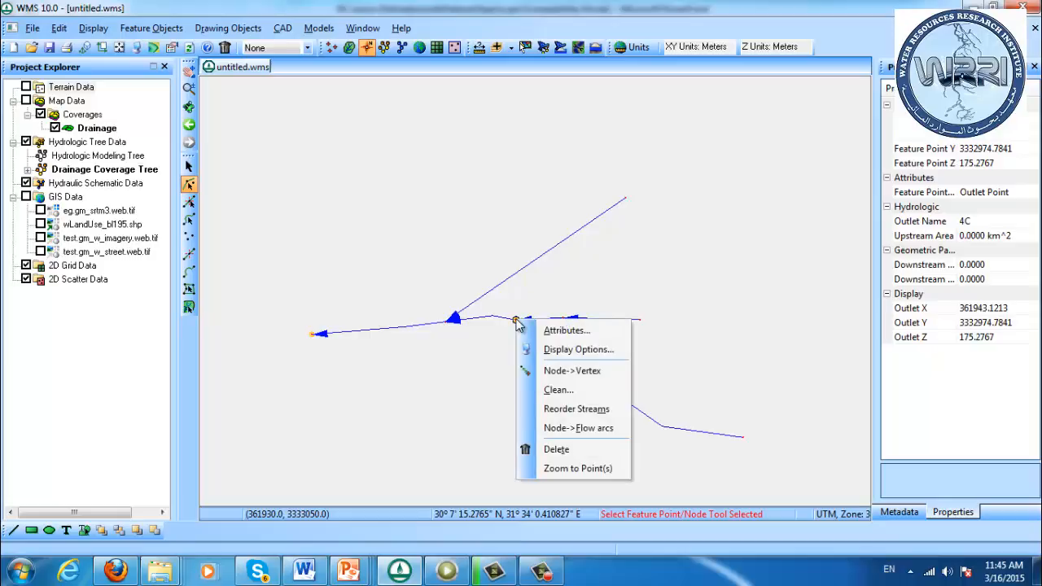
{"action": "left_click", "coordinate": [563, 330]}
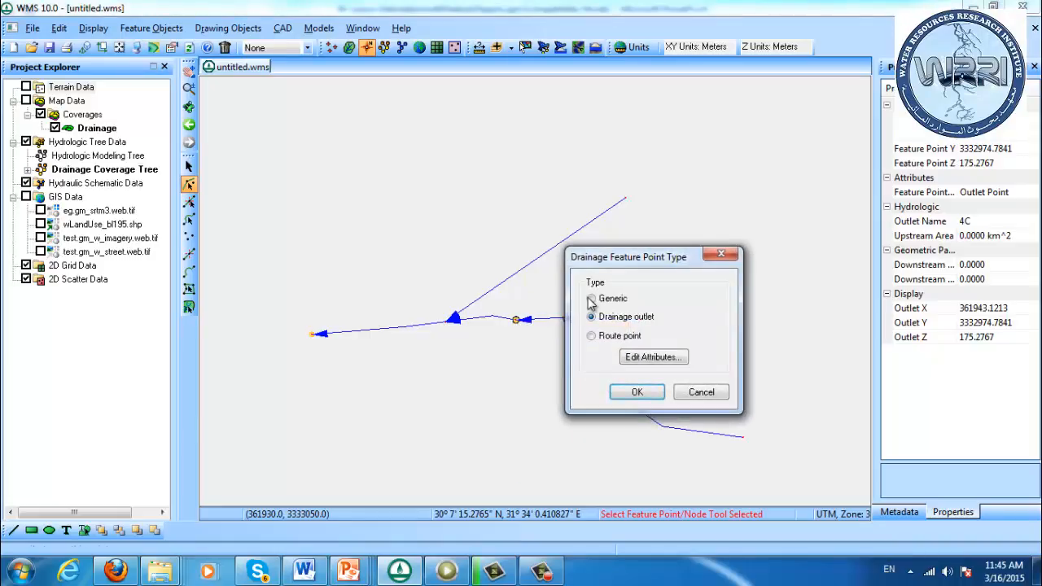
{"action": "left_click", "coordinate": [594, 300]}
{"action": "left_click", "coordinate": [632, 318]}
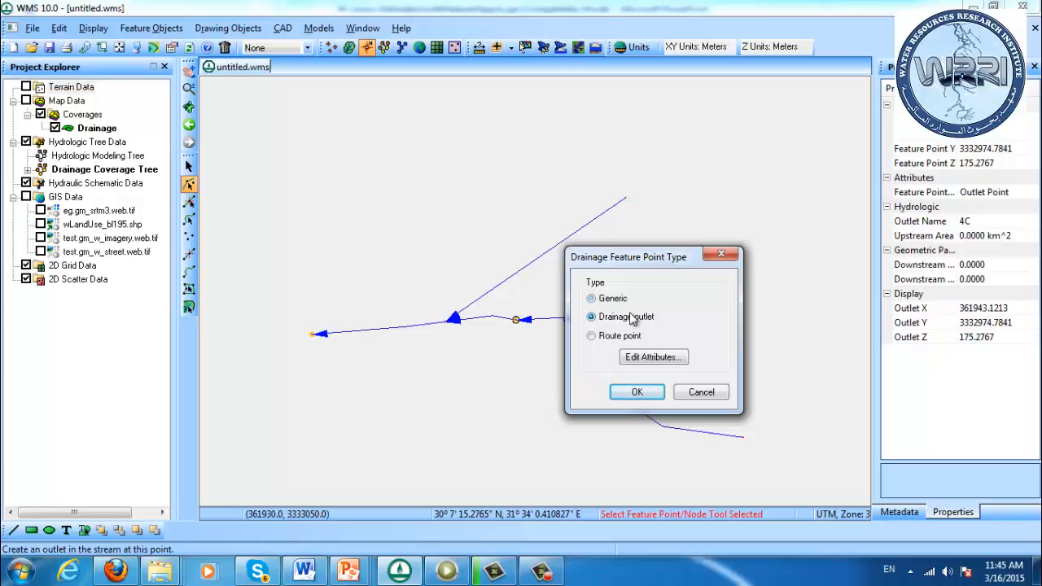
{"action": "left_click", "coordinate": [699, 395]}
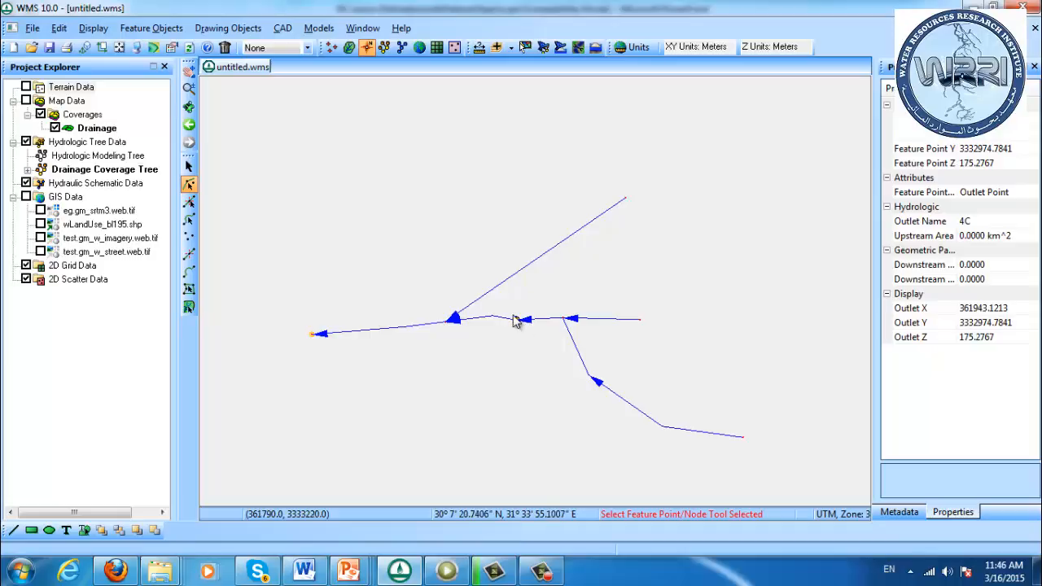
{"action": "double_click", "coordinate": [517, 320]}
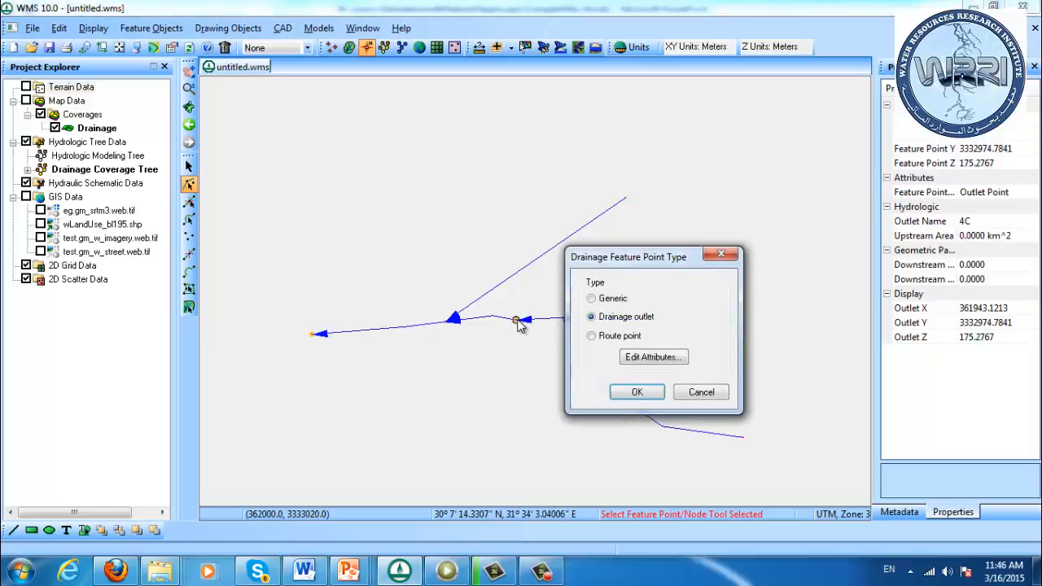
{"action": "left_click", "coordinate": [591, 298]}
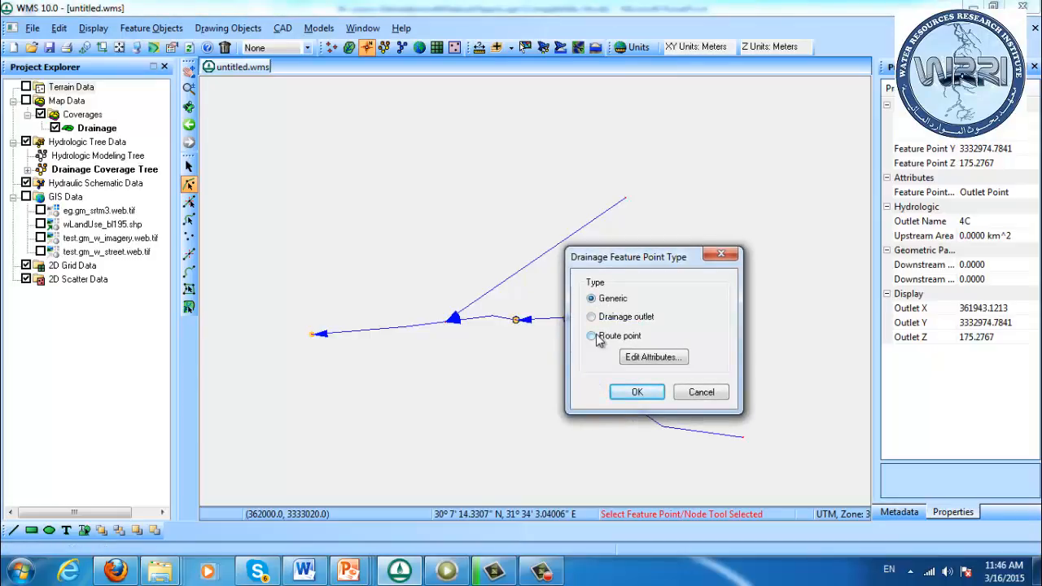
{"action": "left_click", "coordinate": [699, 393]}
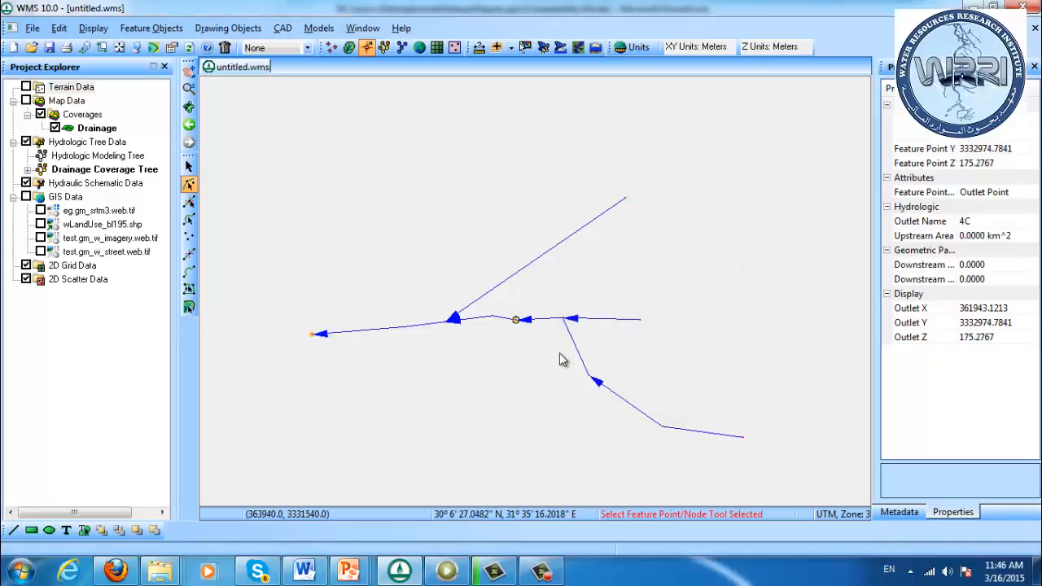
{"action": "left_click", "coordinate": [548, 357]}
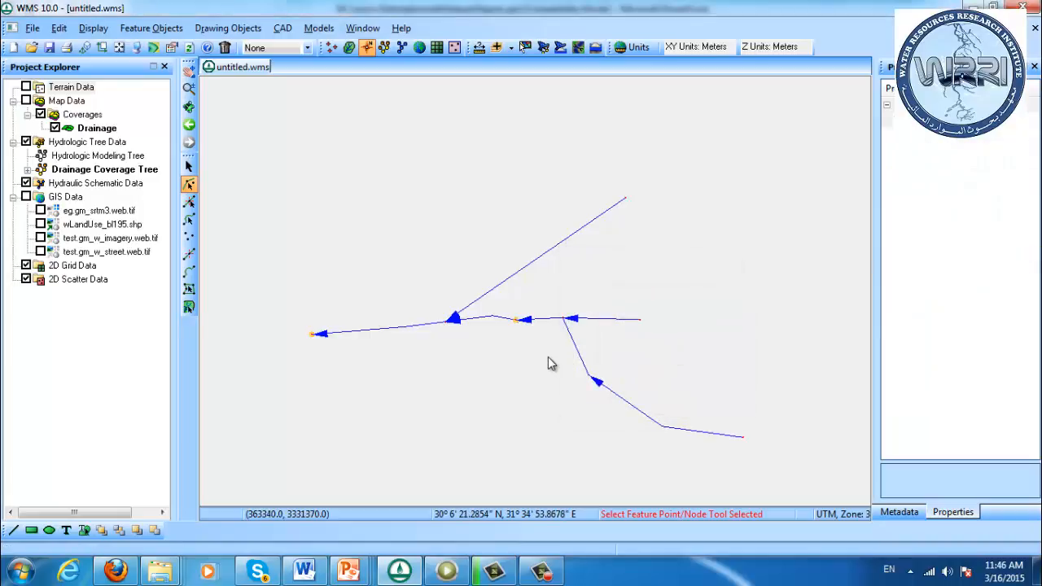
{"action": "left_click", "coordinate": [517, 322]}
{"action": "right_click", "coordinate": [517, 322]}
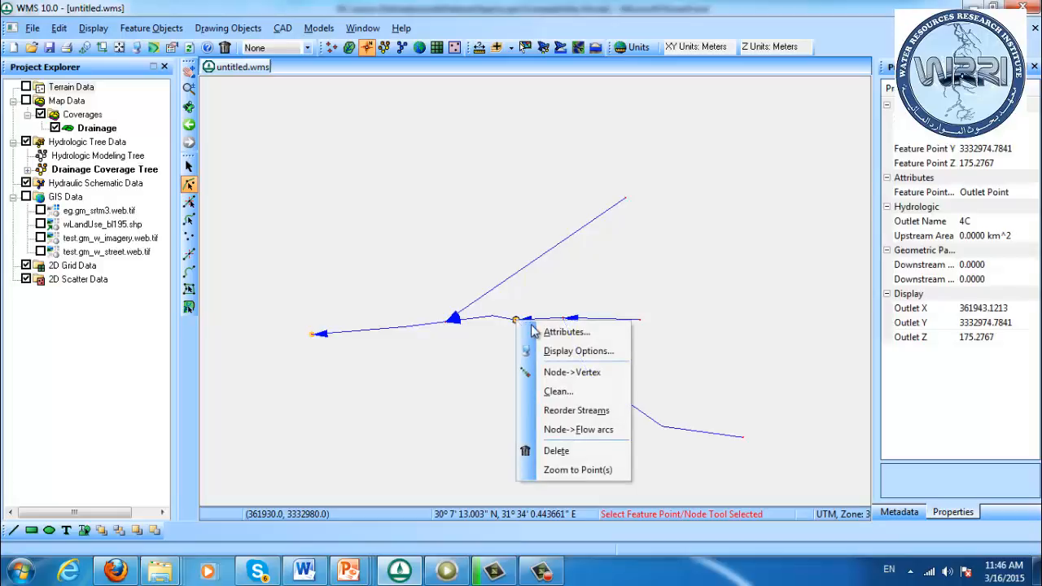
{"action": "left_click", "coordinate": [485, 374]}
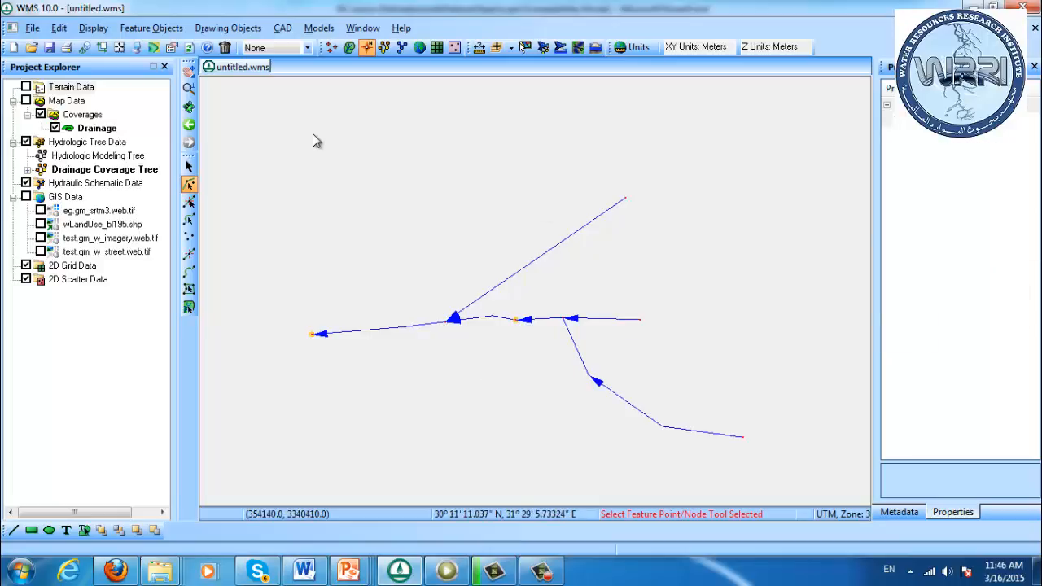
Draw a closed basin boundary arc around all streams, starting and ending at the western outlet, and convert it to a generic arc
{"action": "left_click", "coordinate": [189, 271]}
{"action": "left_click", "coordinate": [313, 333]}
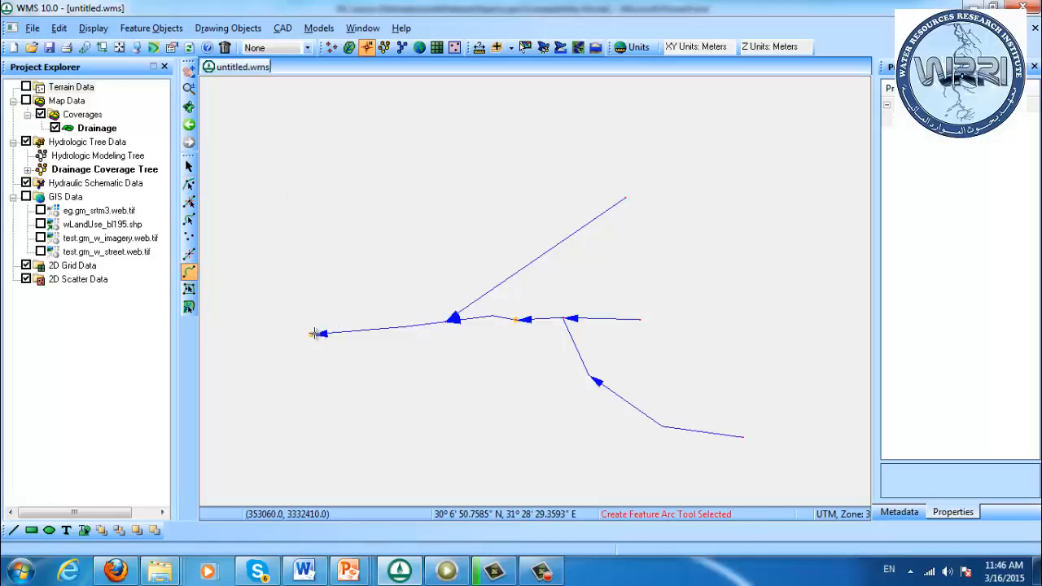
{"action": "left_click", "coordinate": [318, 276]}
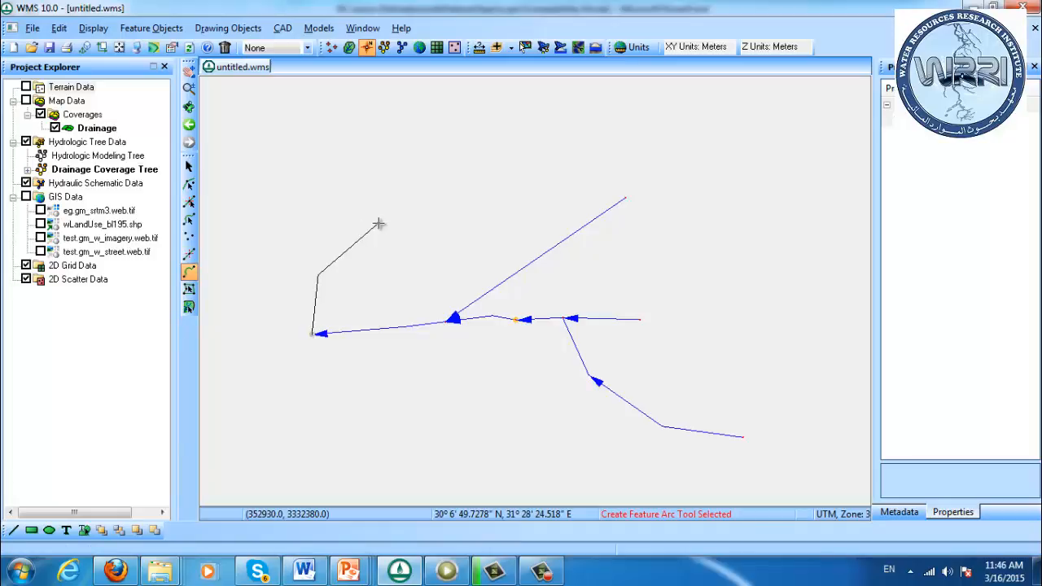
{"action": "left_click", "coordinate": [392, 176]}
{"action": "left_click", "coordinate": [532, 103]}
{"action": "left_click", "coordinate": [666, 111]}
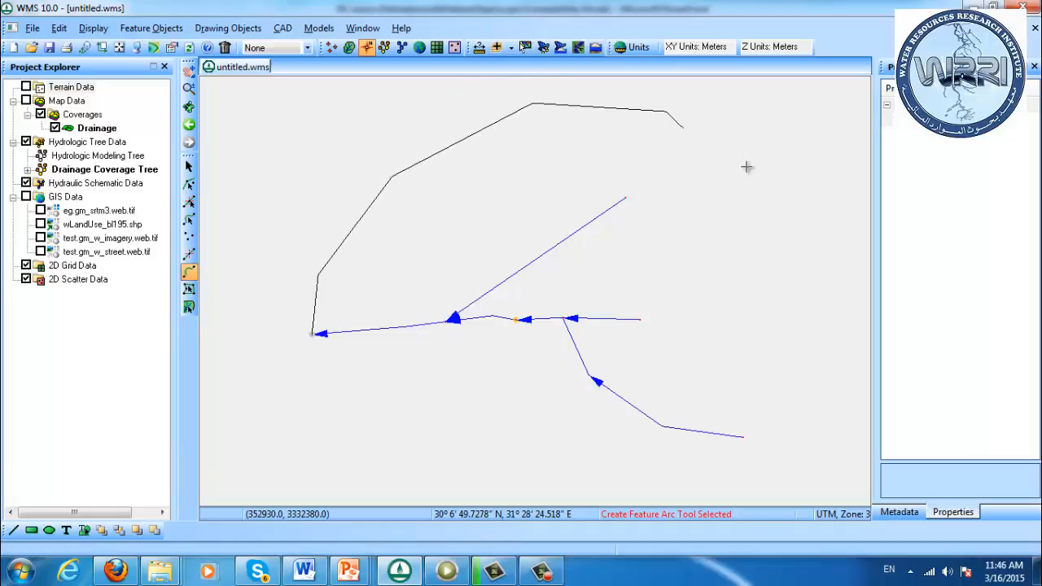
{"action": "left_click", "coordinate": [779, 199]}
{"action": "left_click", "coordinate": [821, 307]}
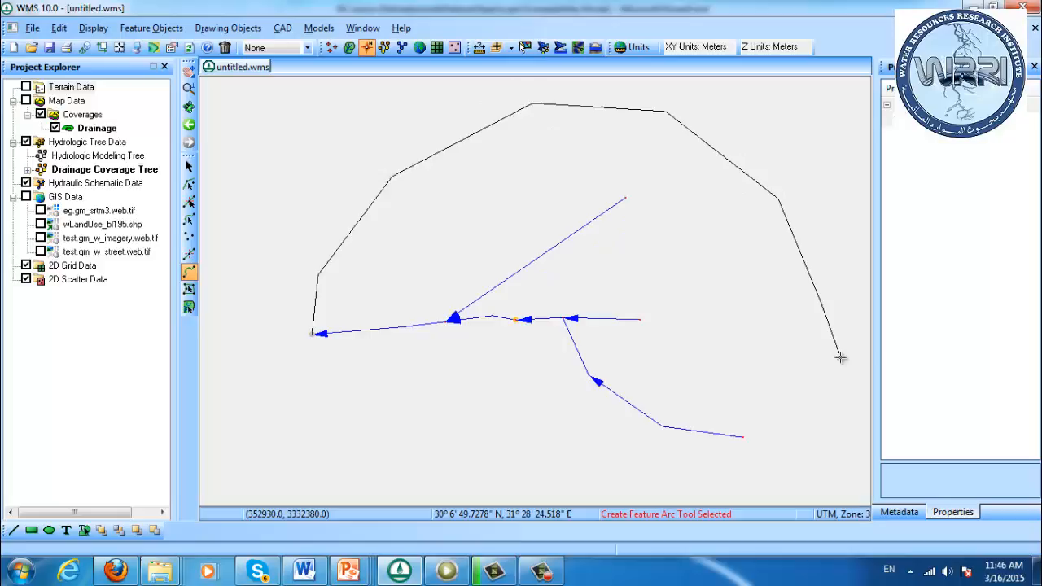
{"action": "left_click", "coordinate": [839, 407]}
{"action": "left_click", "coordinate": [786, 492]}
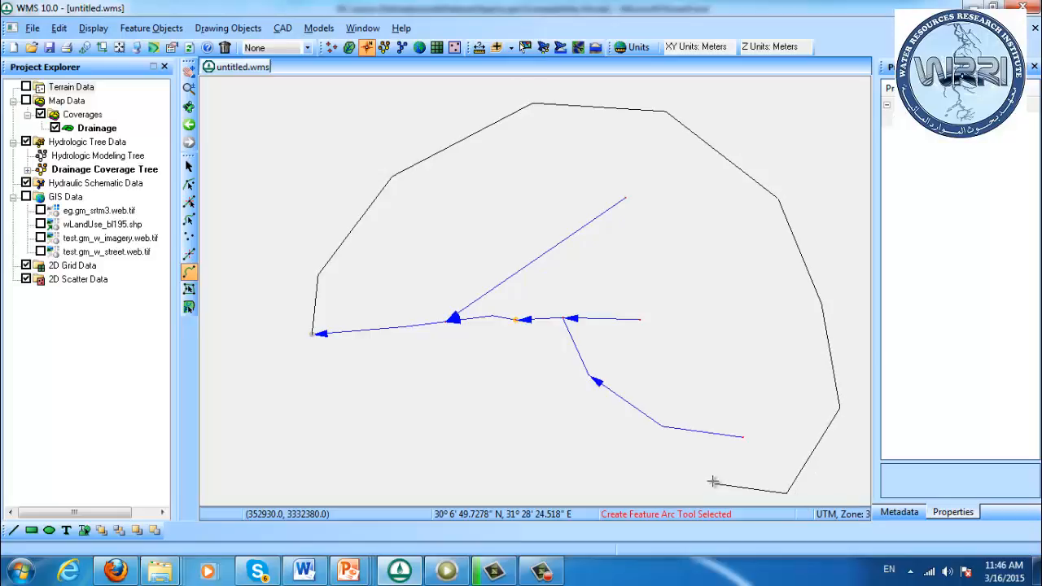
{"action": "left_click", "coordinate": [664, 484]}
{"action": "left_click", "coordinate": [422, 467]}
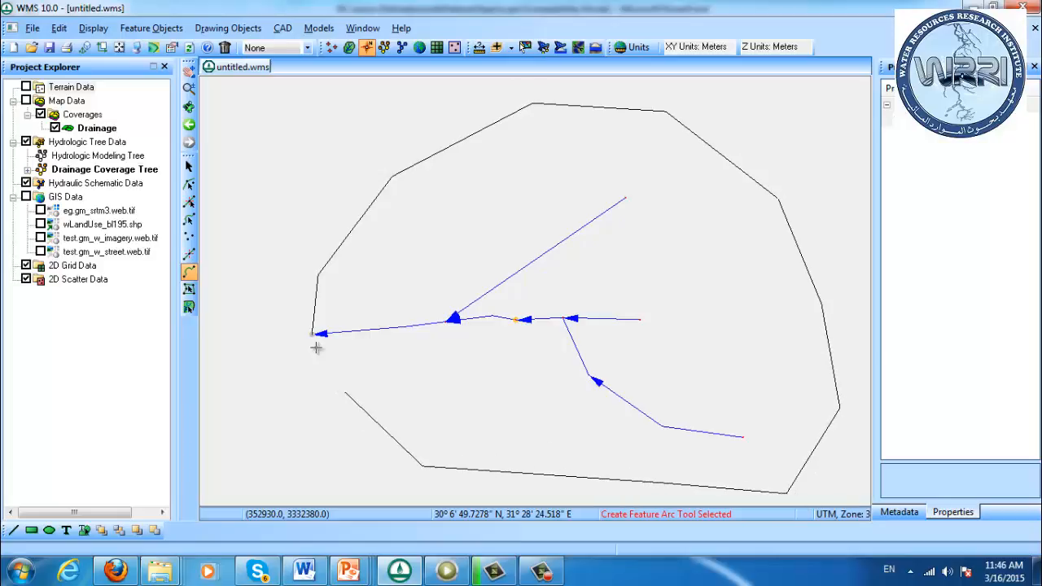
{"action": "left_click", "coordinate": [312, 335]}
{"action": "left_click", "coordinate": [311, 335]}
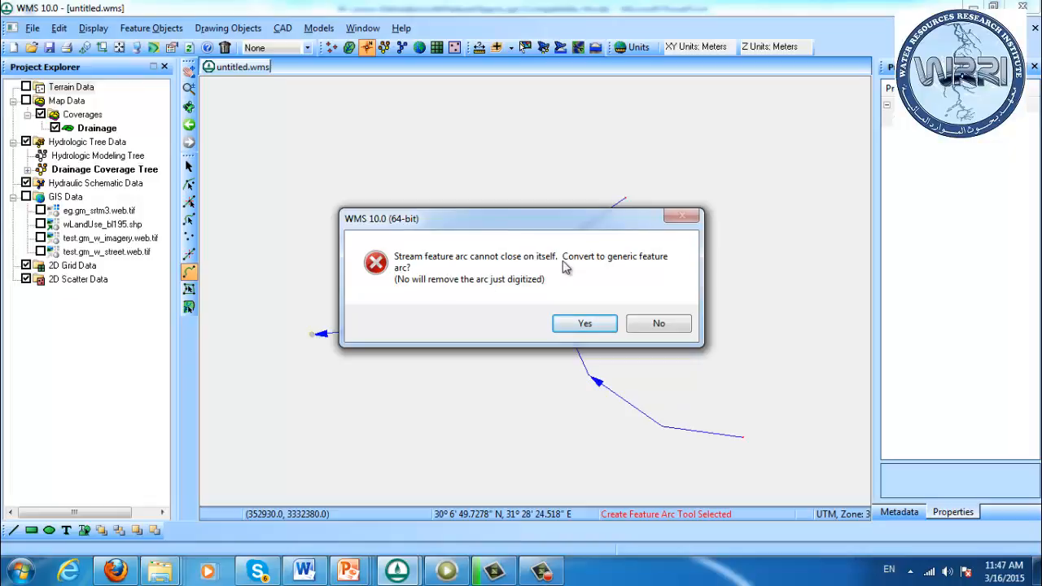
{"action": "left_click", "coordinate": [593, 322]}
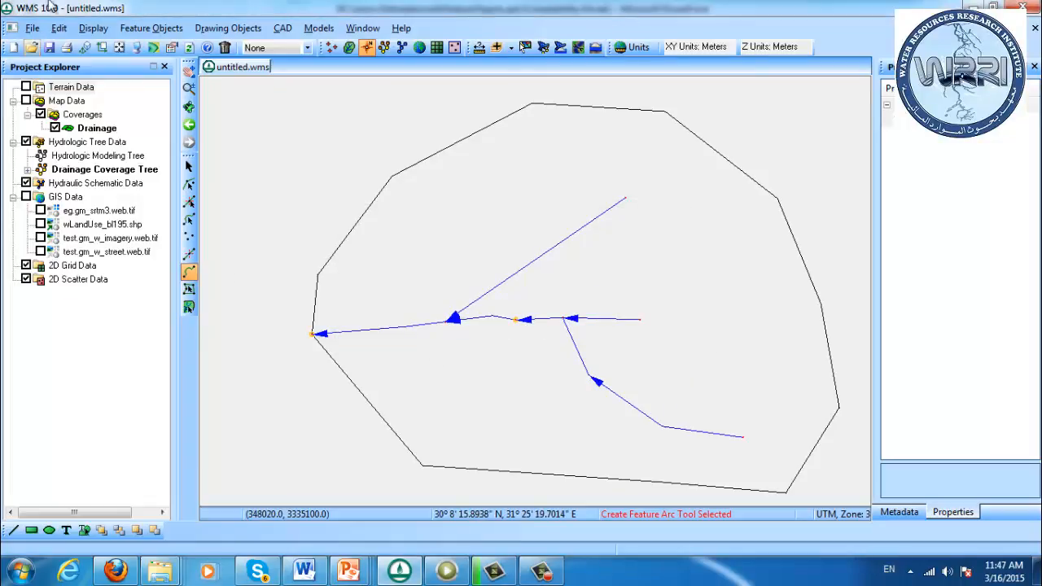
Set the feature arc type for new arcs to Generic
{"action": "left_click", "coordinate": [93, 30]}
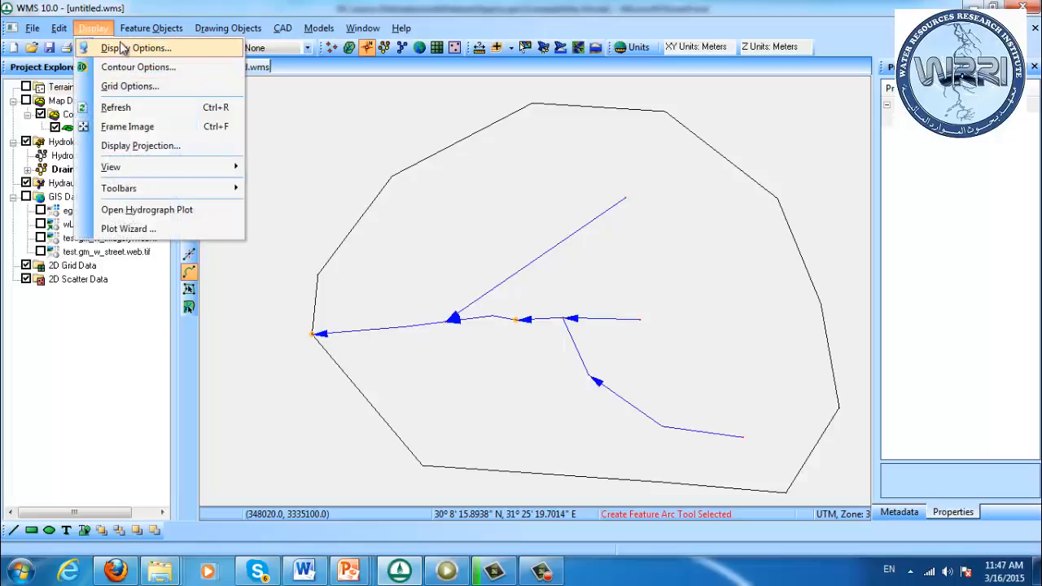
{"action": "mouse_move", "coordinate": [137, 32]}
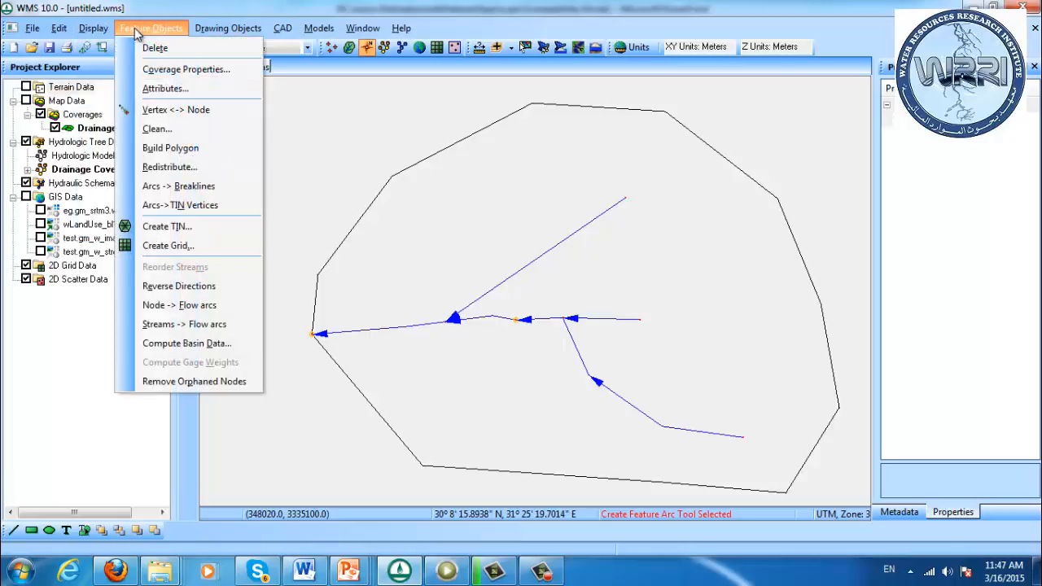
{"action": "left_click", "coordinate": [159, 88]}
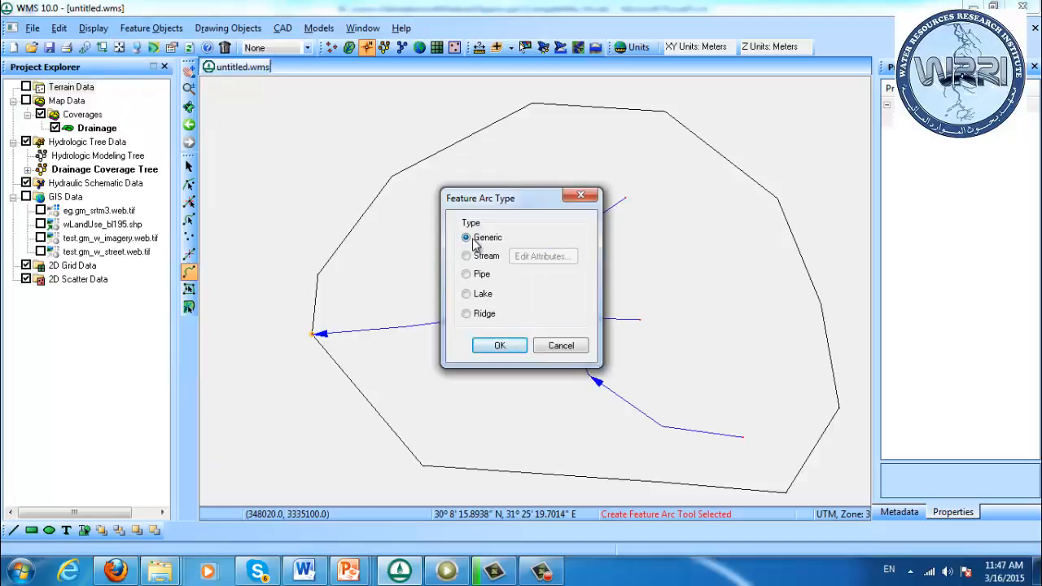
{"action": "left_click", "coordinate": [498, 347]}
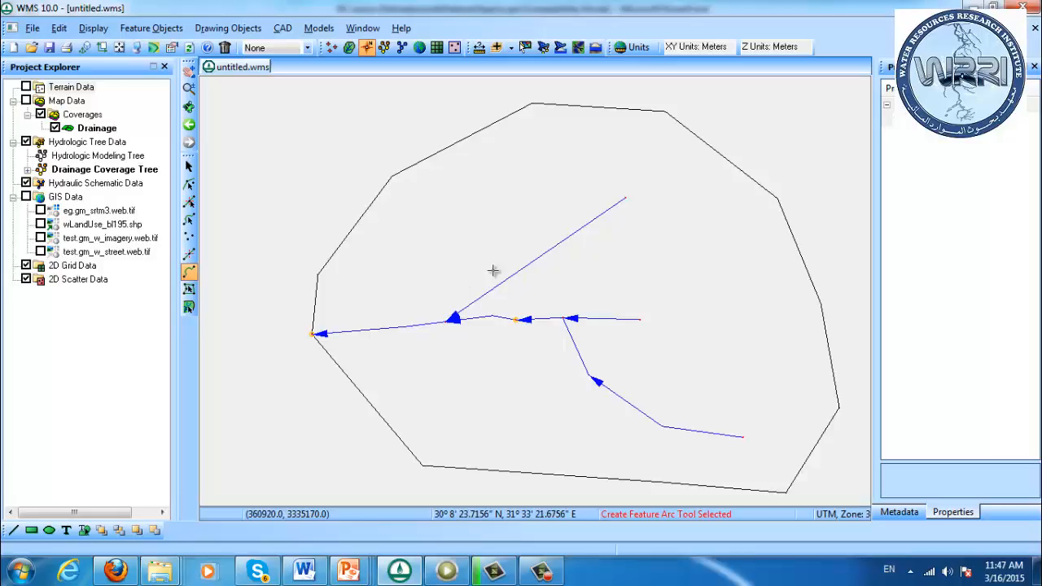
Draw two generic arcs from the middle outlet, one to the northeastern boundary and one to the southern boundary, to divide the basin
{"action": "left_click", "coordinate": [516, 319]}
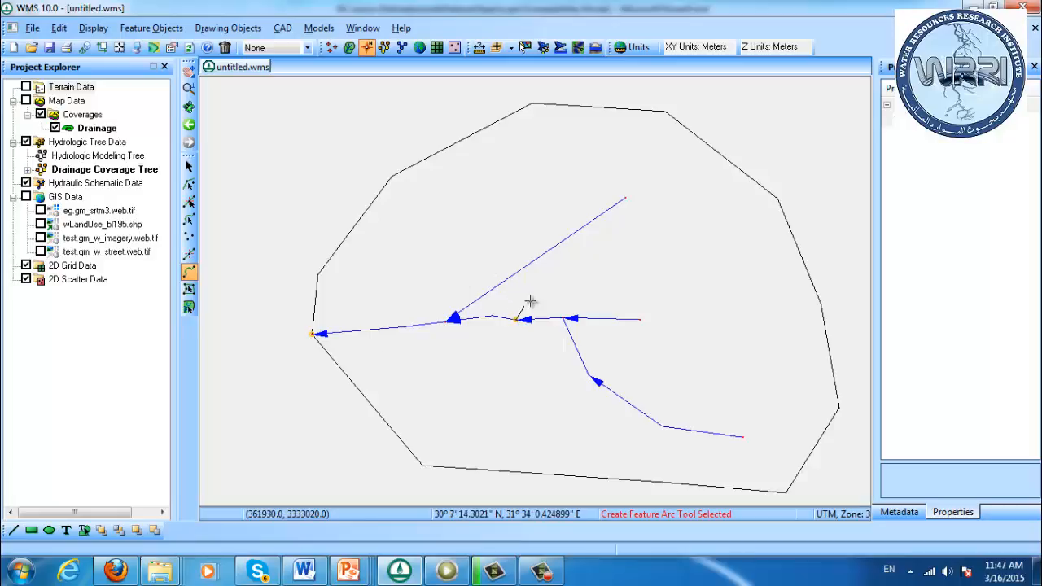
{"action": "left_click", "coordinate": [542, 287]}
{"action": "double_click", "coordinate": [732, 163]}
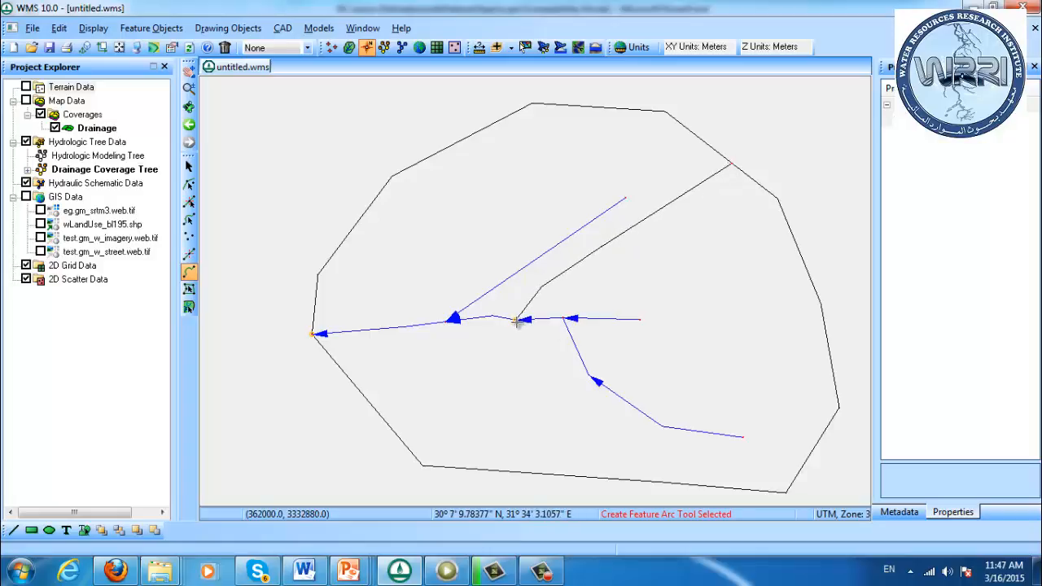
{"action": "left_click", "coordinate": [516, 319]}
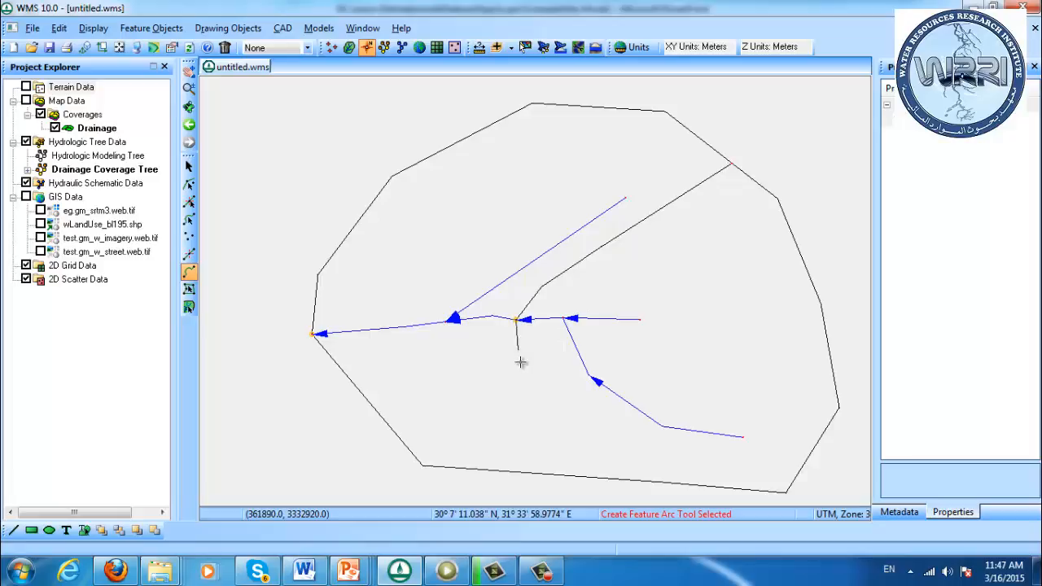
{"action": "double_click", "coordinate": [530, 472]}
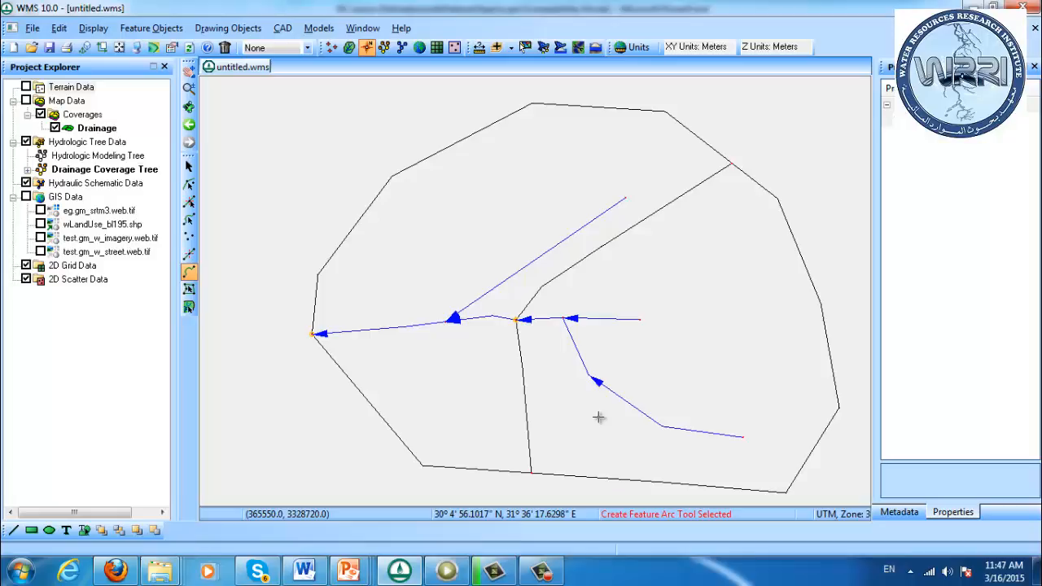
Build polygons in the Drainage coverage using all arcs
{"action": "left_click", "coordinate": [102, 131]}
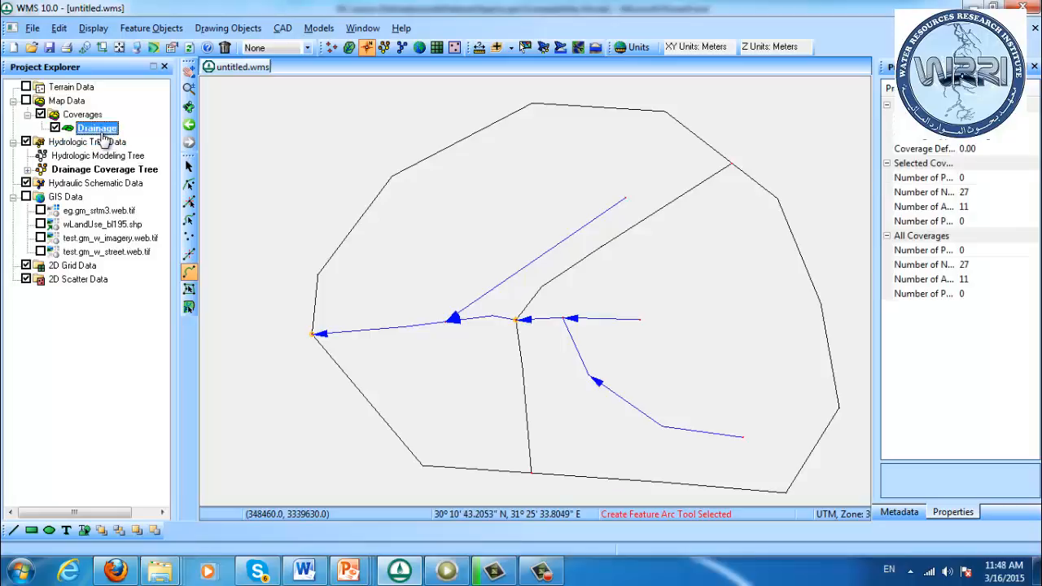
{"action": "right_click", "coordinate": [100, 131]}
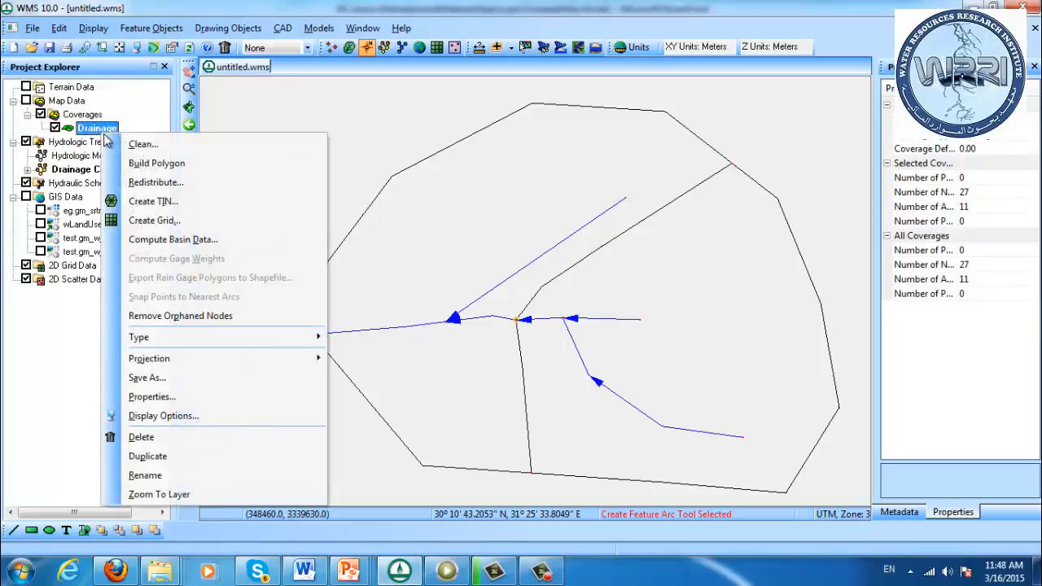
{"action": "left_click", "coordinate": [135, 164]}
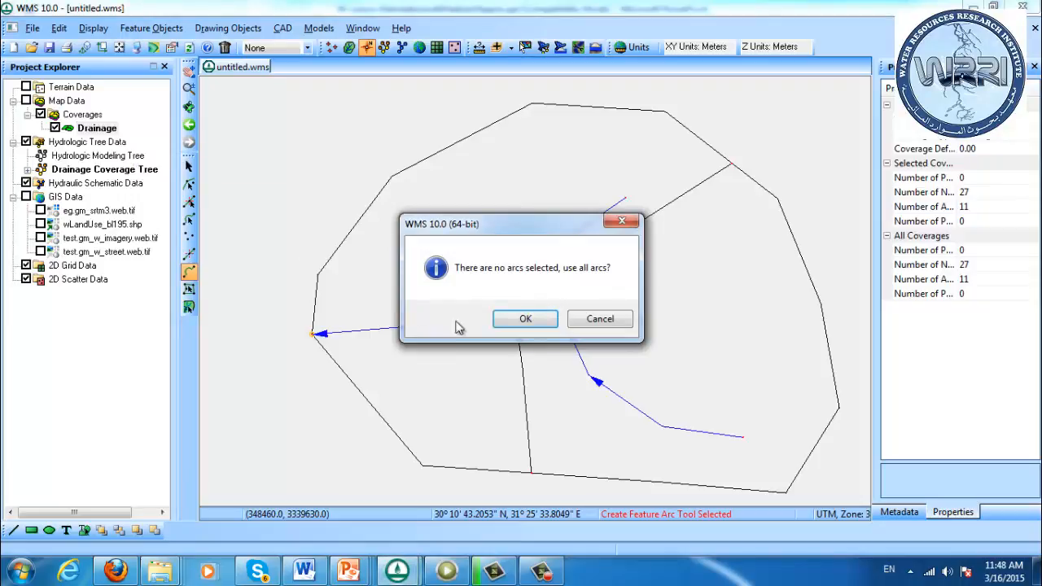
{"action": "left_click", "coordinate": [517, 321]}
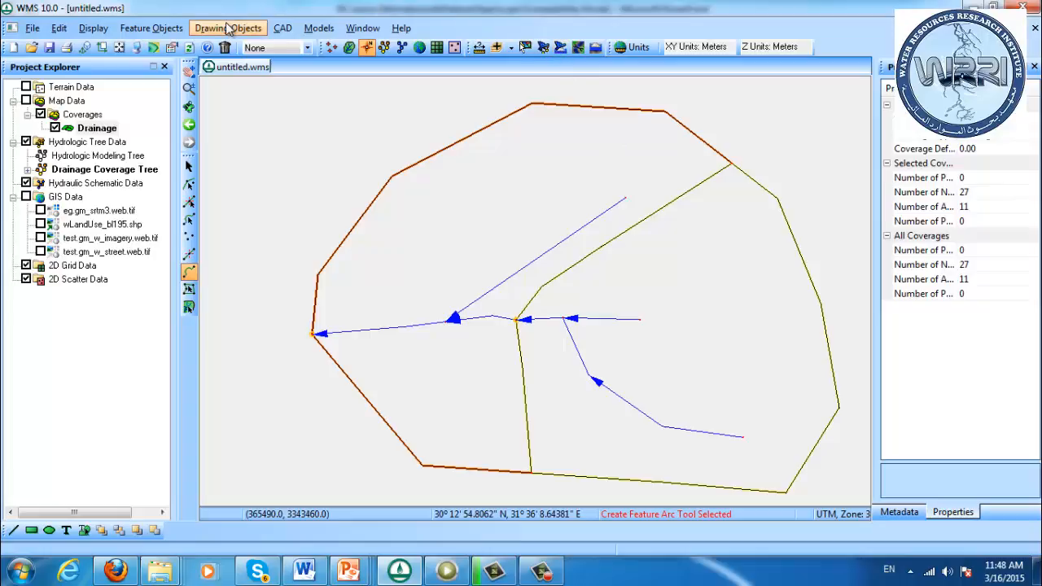
{"action": "left_click", "coordinate": [101, 30]}
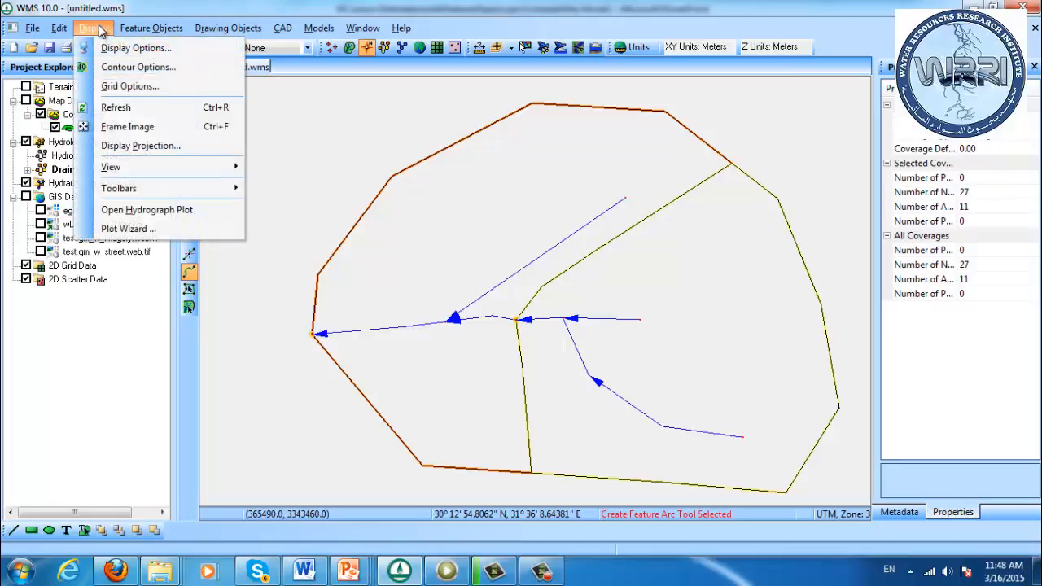
{"action": "left_click", "coordinate": [101, 30]}
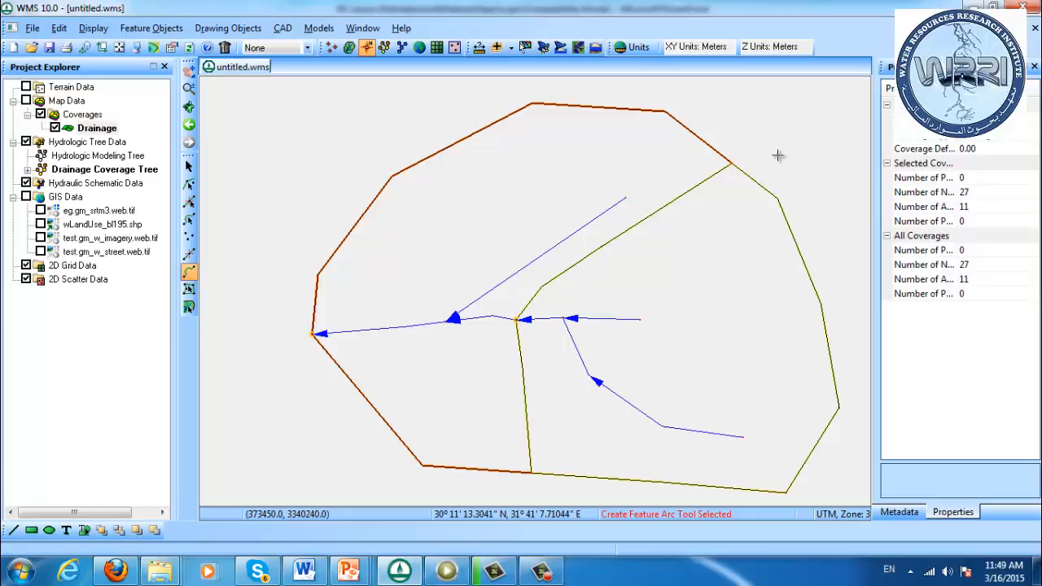
Check the polygon type of the western and eastern sub-basins, keeping Drainage boundary for both, and clear the selection
{"action": "left_click", "coordinate": [188, 289]}
{"action": "double_click", "coordinate": [434, 242]}
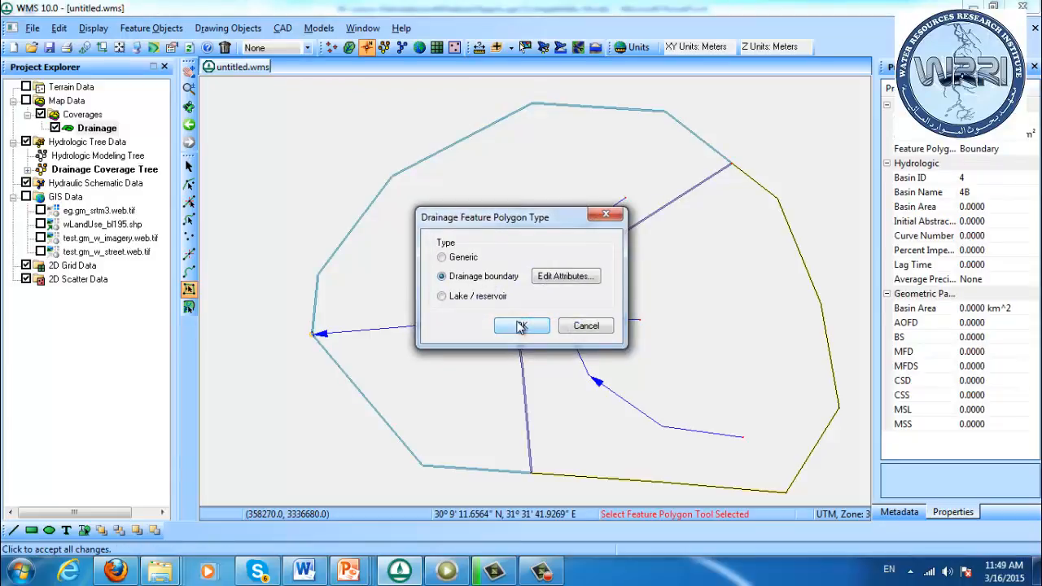
{"action": "left_click", "coordinate": [521, 327]}
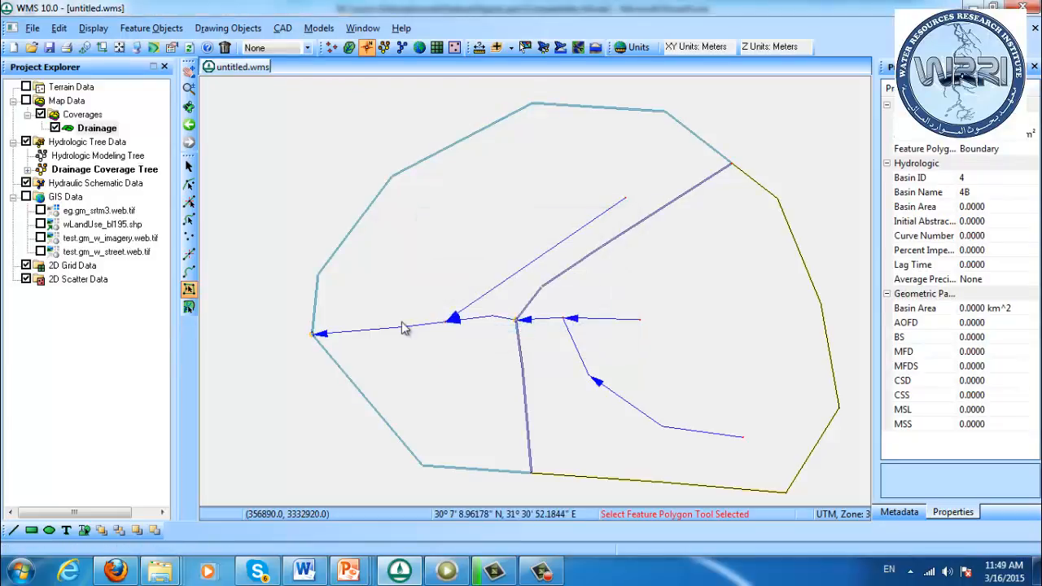
{"action": "double_click", "coordinate": [671, 357]}
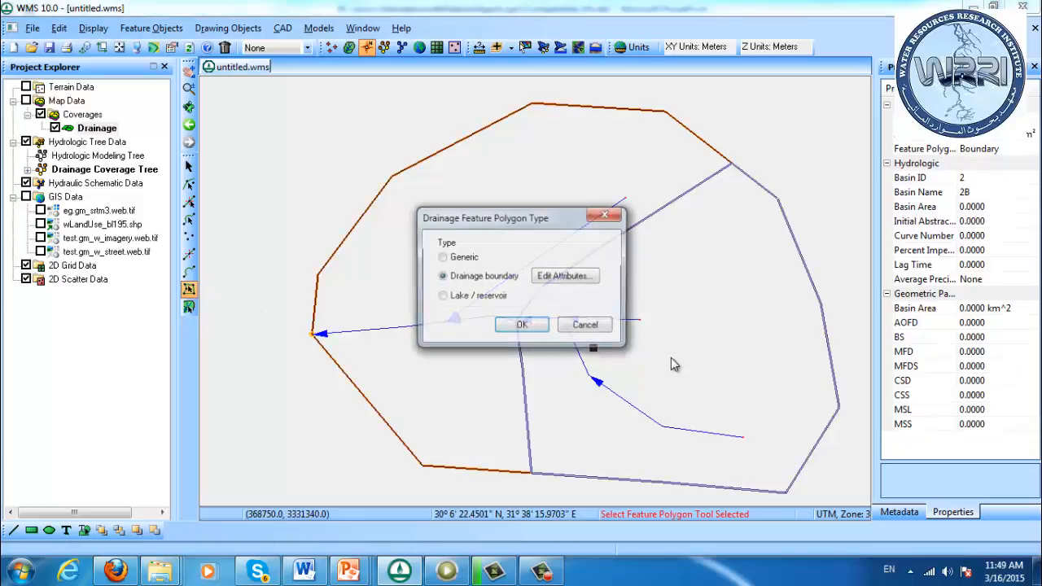
{"action": "left_click", "coordinate": [523, 327]}
{"action": "left_click", "coordinate": [810, 154]}
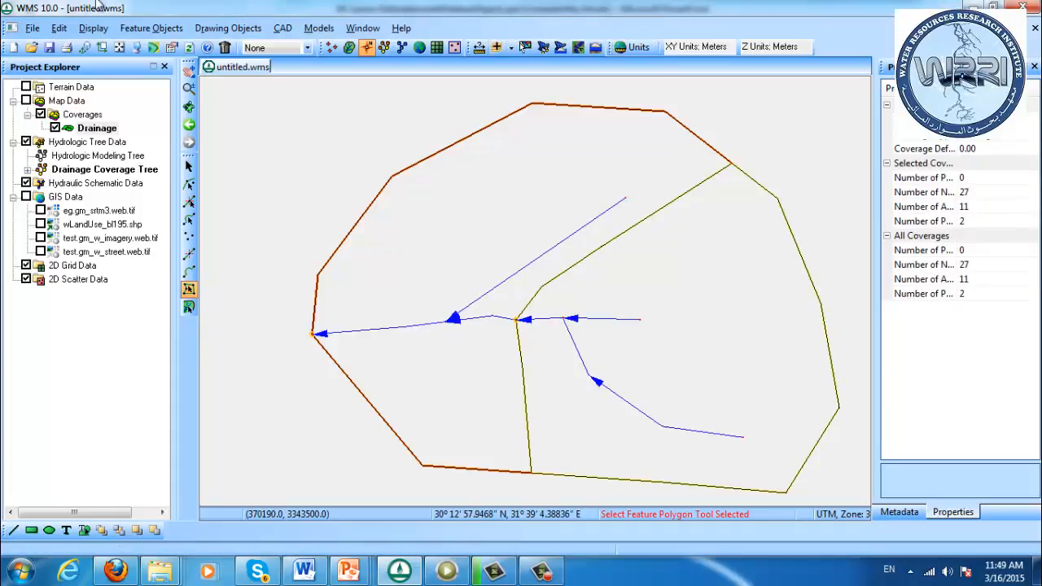
Compute the basin data with basin areas in square kilometers and distances in meters
{"action": "left_click", "coordinate": [93, 28]}
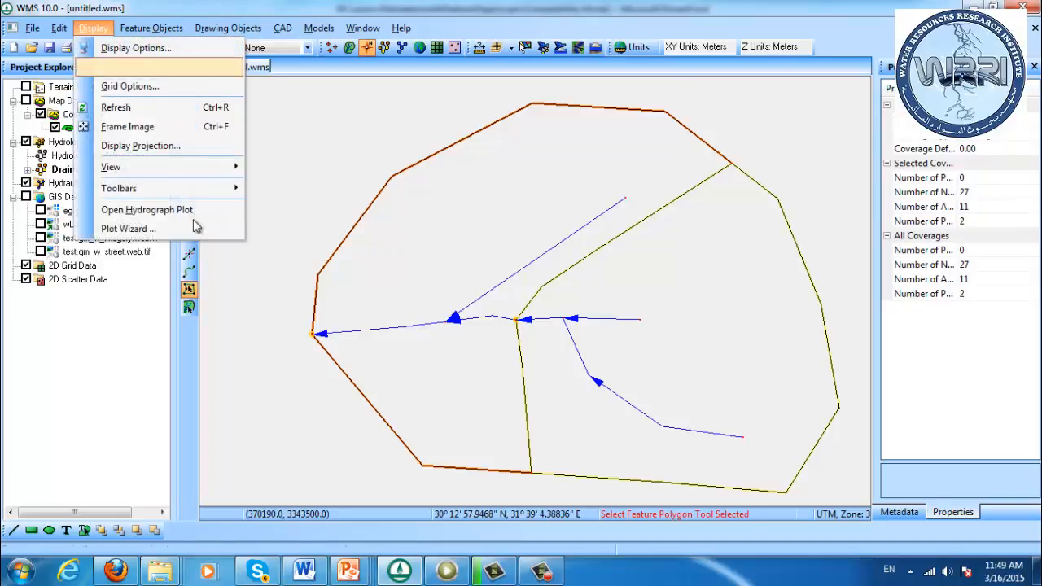
{"action": "left_click", "coordinate": [151, 28]}
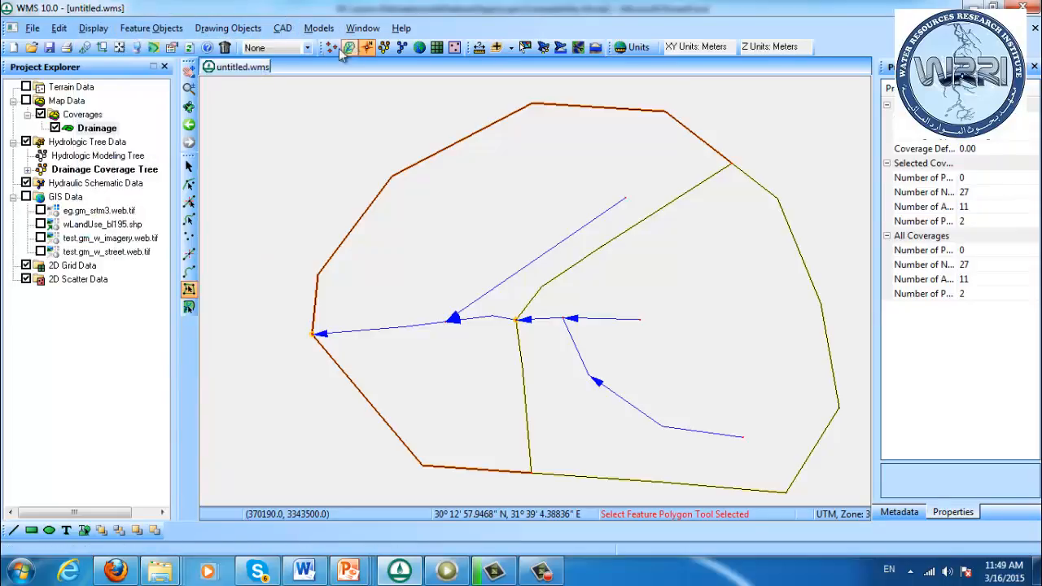
{"action": "left_click", "coordinate": [171, 29]}
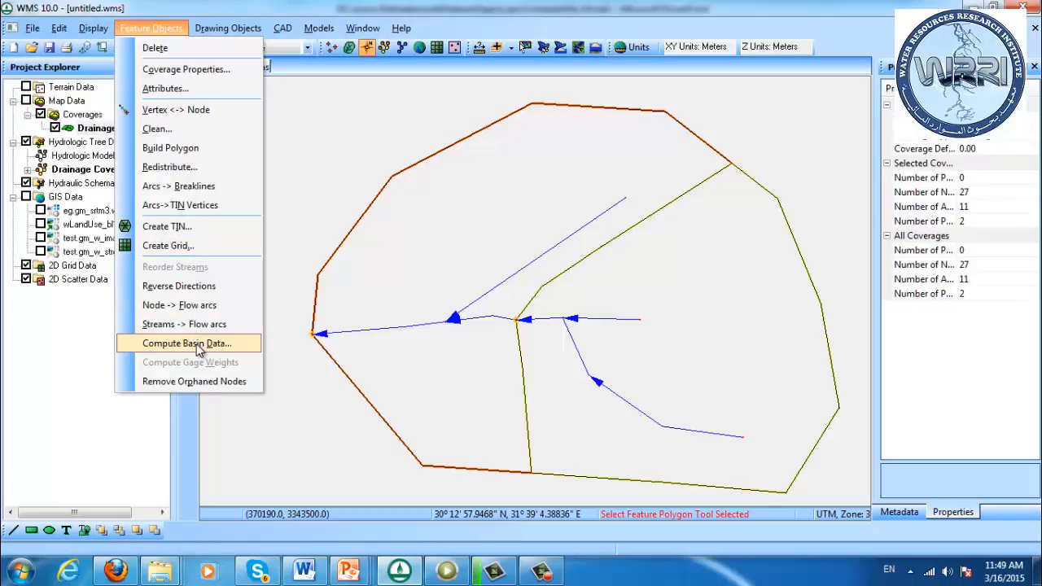
{"action": "left_click", "coordinate": [195, 342]}
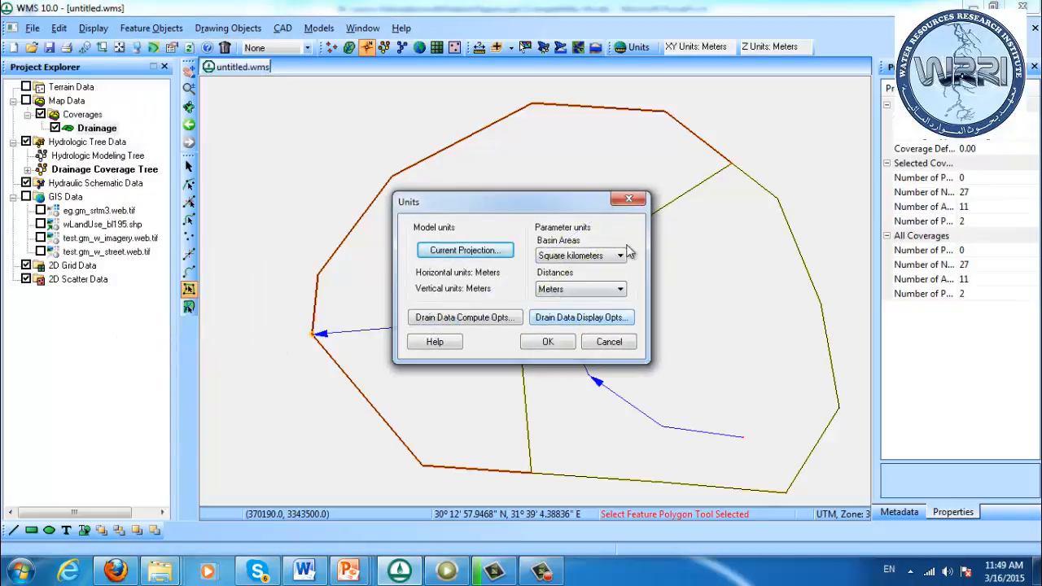
{"action": "left_click", "coordinate": [548, 342]}
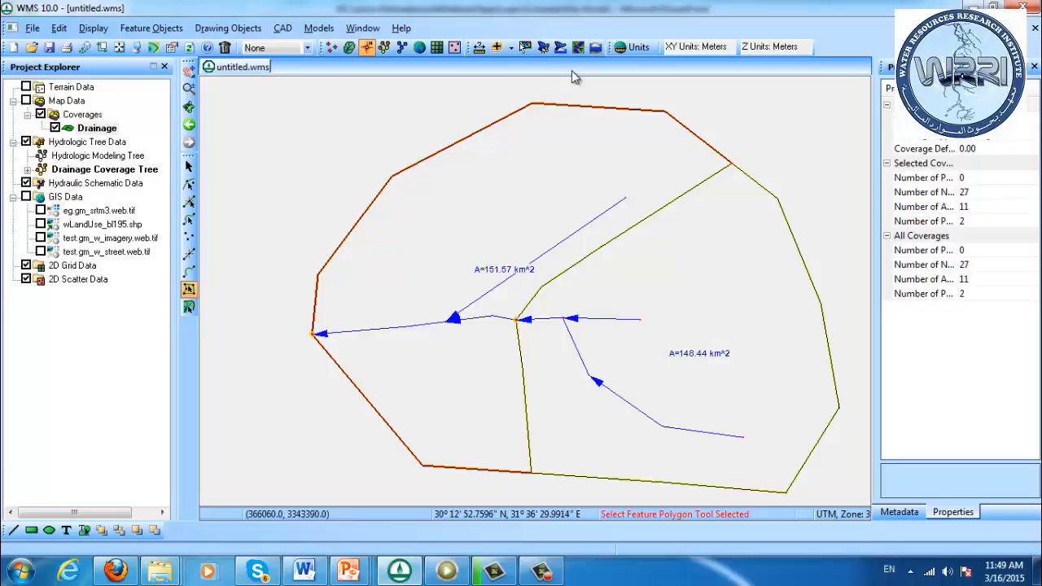
Display Basin Lengths, Shape Factor and Max Stream Length in the drainage data labels of the sub-basins
{"action": "left_click", "coordinate": [136, 46]}
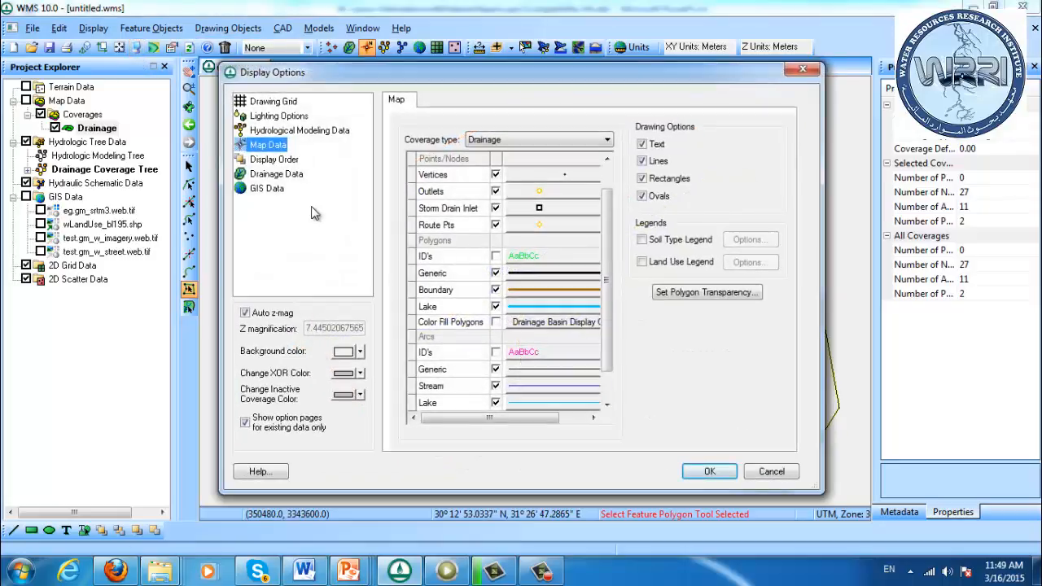
{"action": "left_click", "coordinate": [279, 177]}
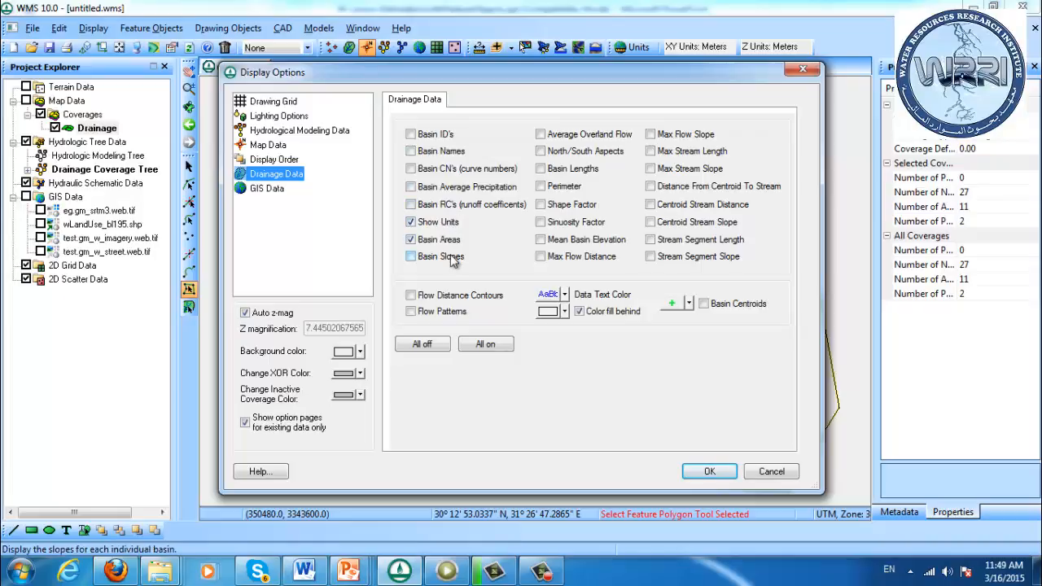
{"action": "left_click", "coordinate": [586, 173]}
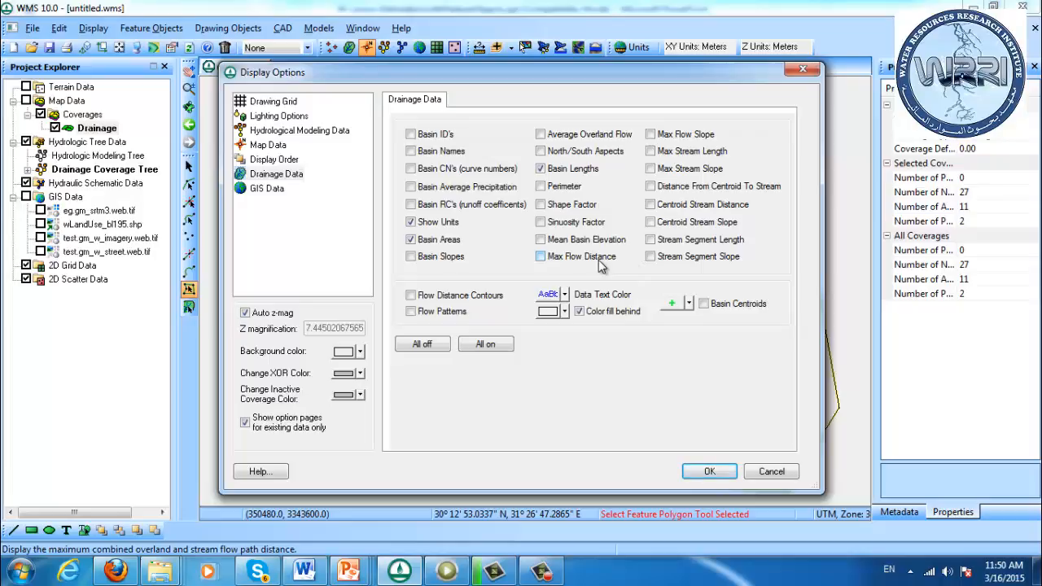
{"action": "left_click", "coordinate": [667, 151]}
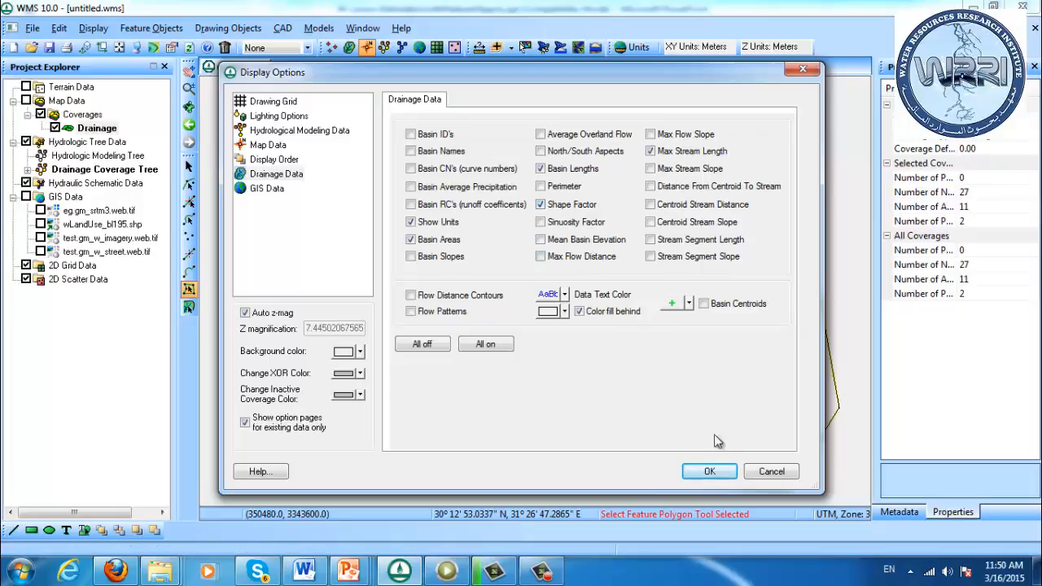
{"action": "left_click", "coordinate": [716, 474]}
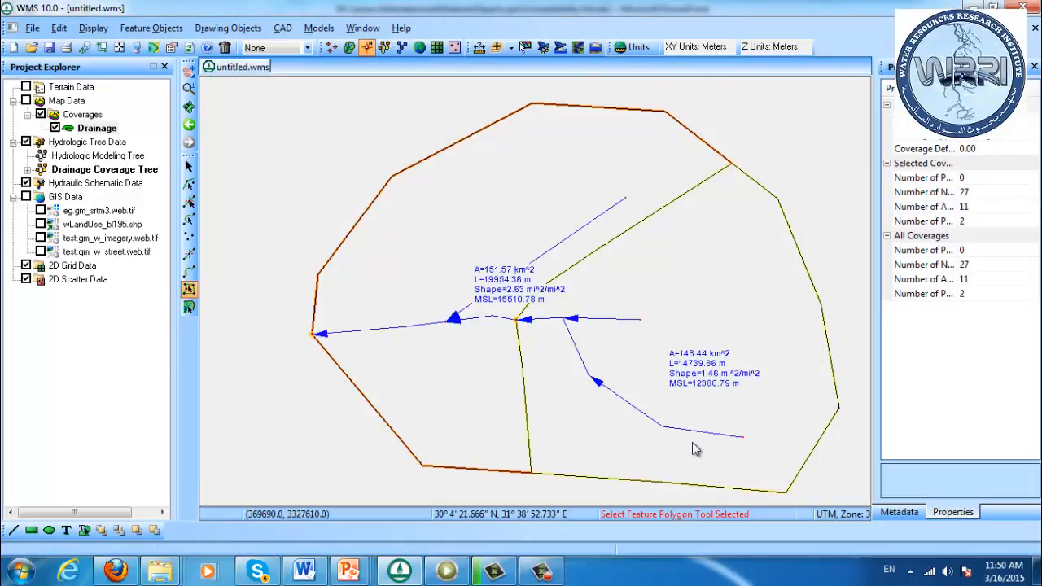
Add Max Flow Slope and Mean Basin Elevation to the drainage data labels of the sub-basins
{"action": "left_click", "coordinate": [140, 45]}
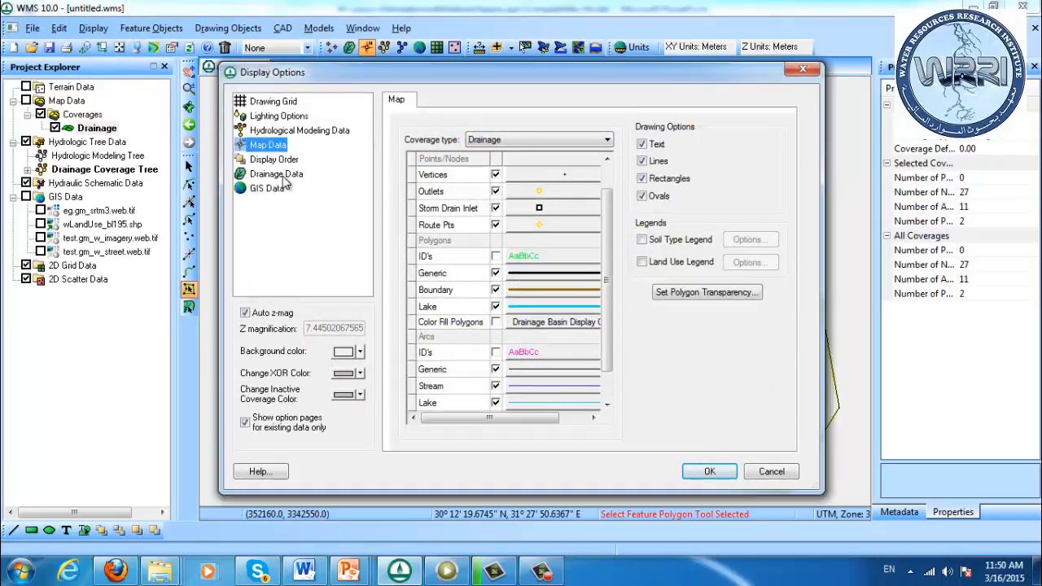
{"action": "left_click", "coordinate": [284, 178]}
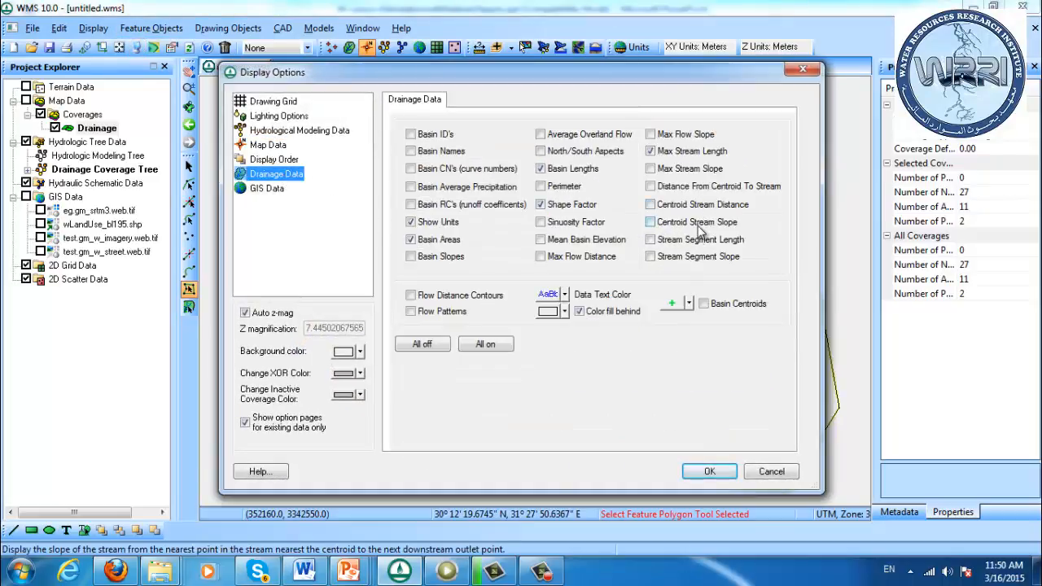
{"action": "left_click", "coordinate": [683, 137]}
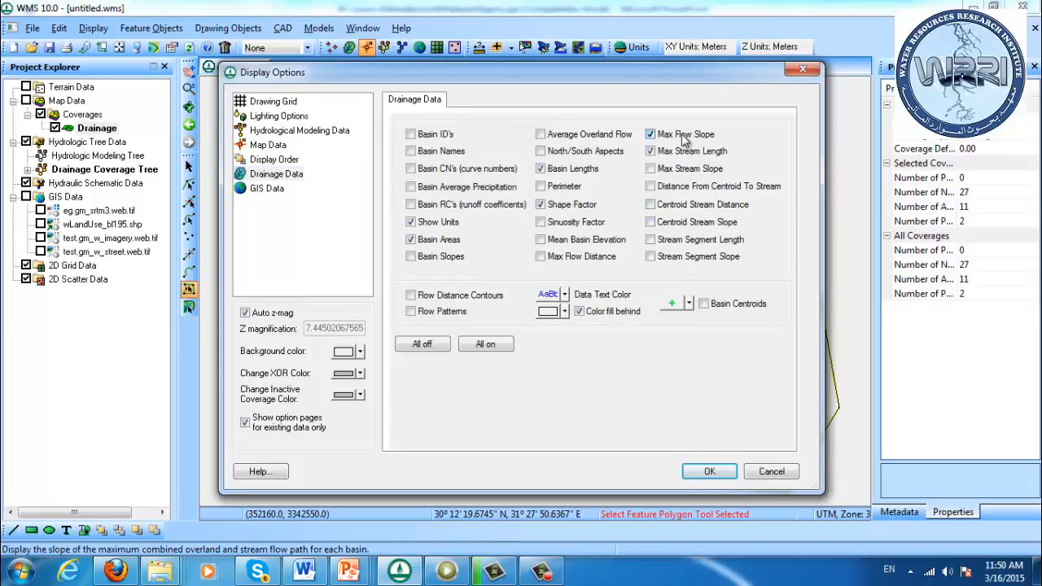
{"action": "left_click", "coordinate": [570, 243]}
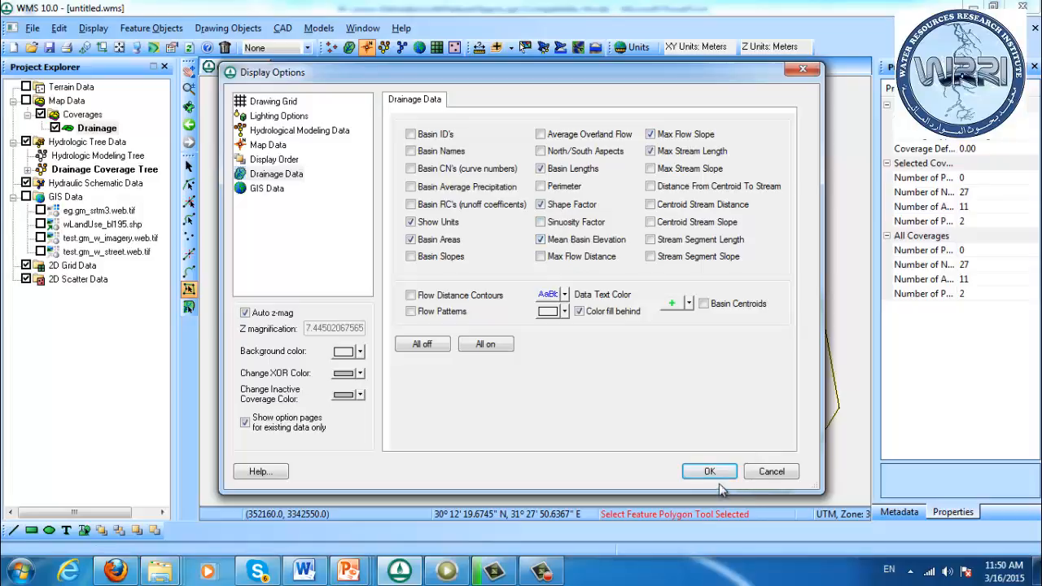
{"action": "left_click", "coordinate": [710, 472]}
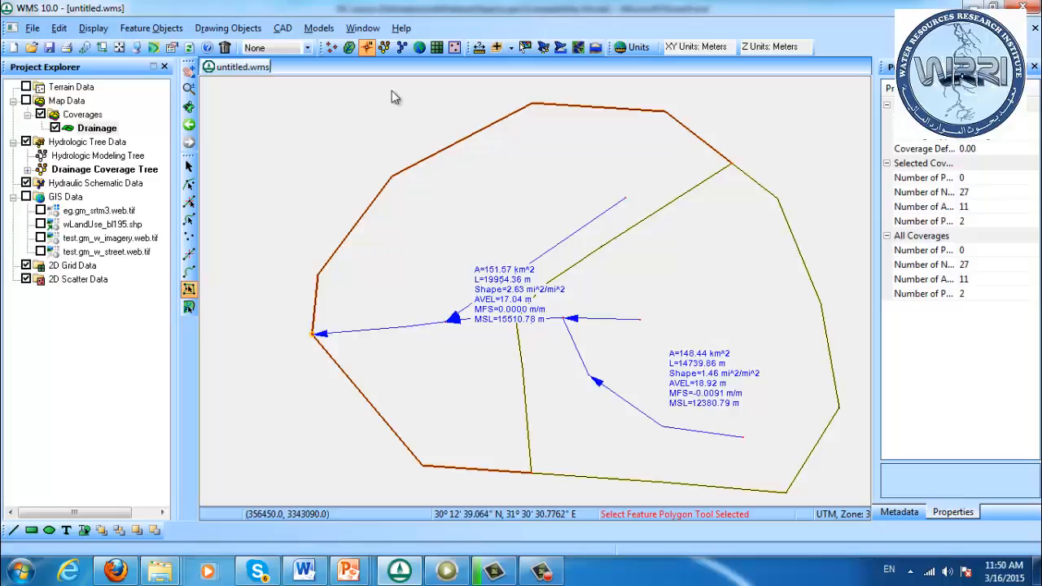
Move the western basin's label outside its northwest boundary and the eastern basin's label to its northeast edge, and frame the drawing
{"action": "left_click", "coordinate": [385, 48]}
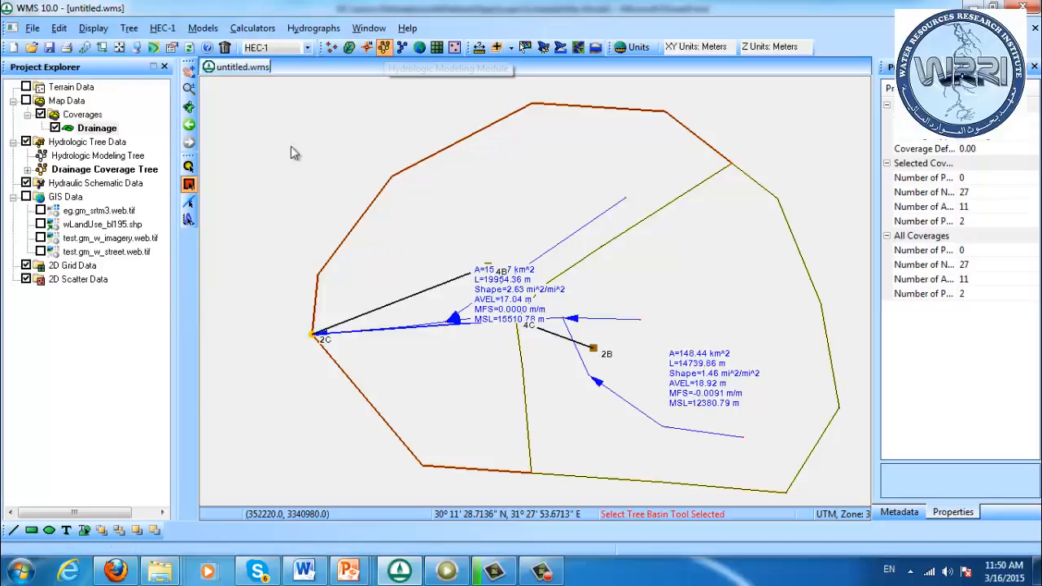
{"action": "left_click", "coordinate": [348, 47]}
{"action": "left_click", "coordinate": [188, 254]}
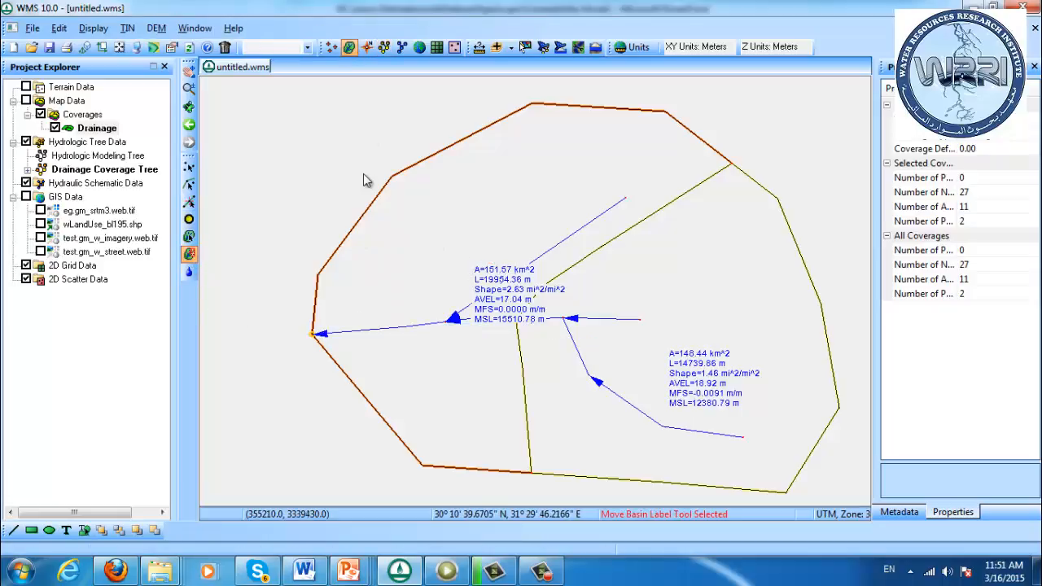
{"action": "left_click_drag", "start_coordinate": [500, 295], "coordinate": [328, 171]}
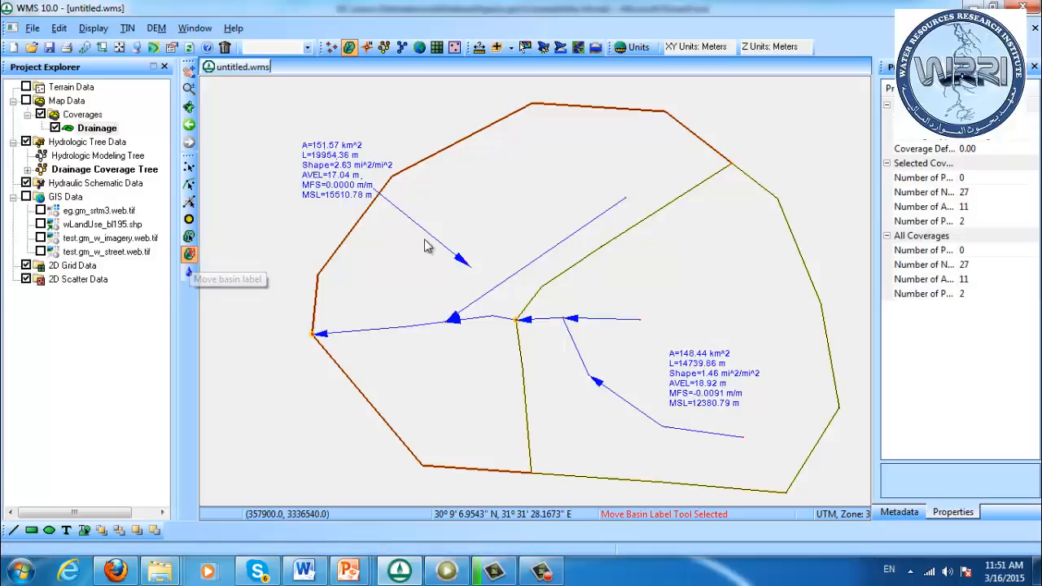
{"action": "left_click", "coordinate": [244, 141]}
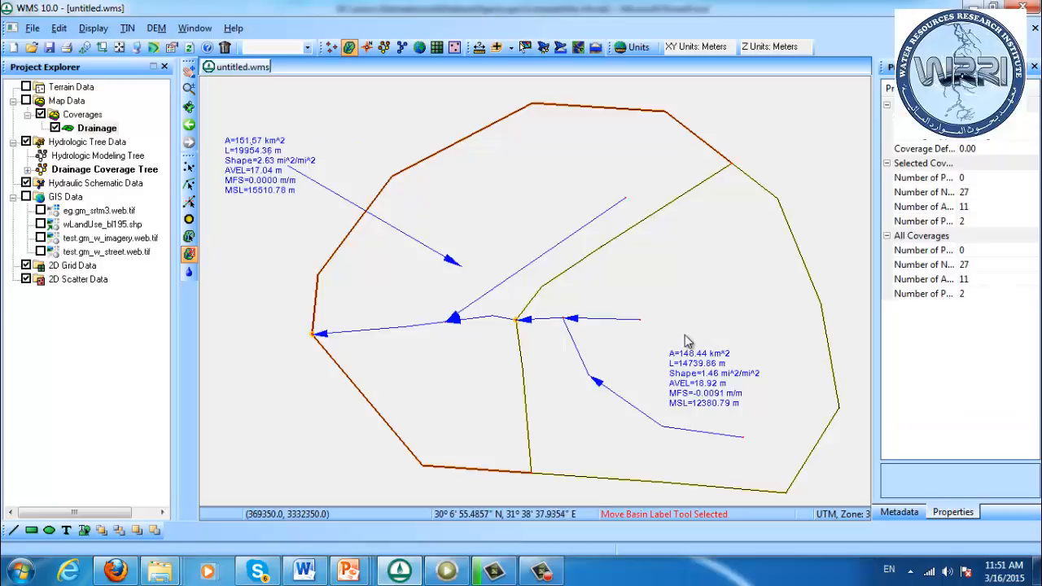
{"action": "left_click", "coordinate": [795, 182]}
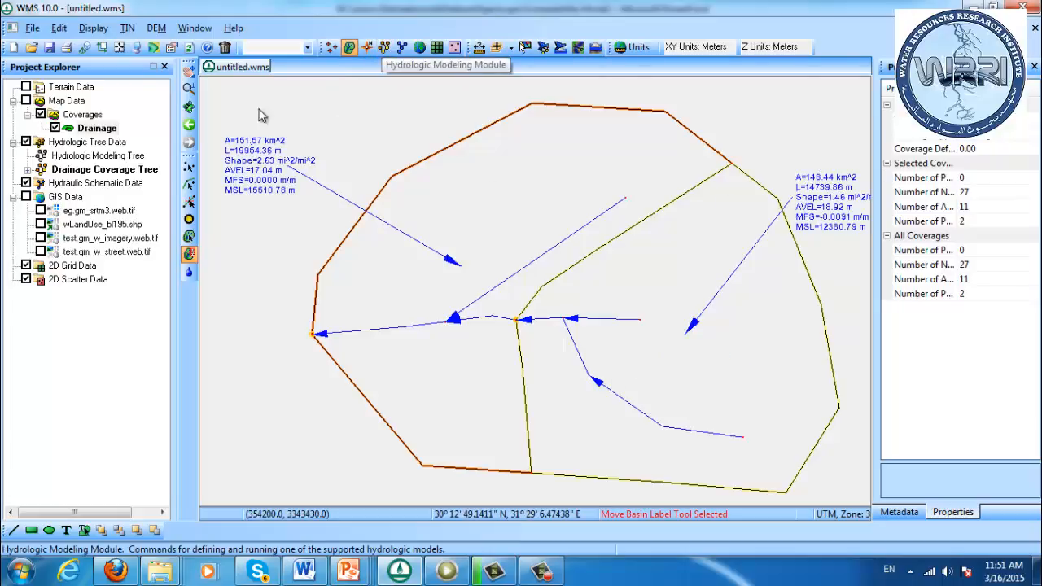
{"action": "left_click", "coordinate": [120, 48]}
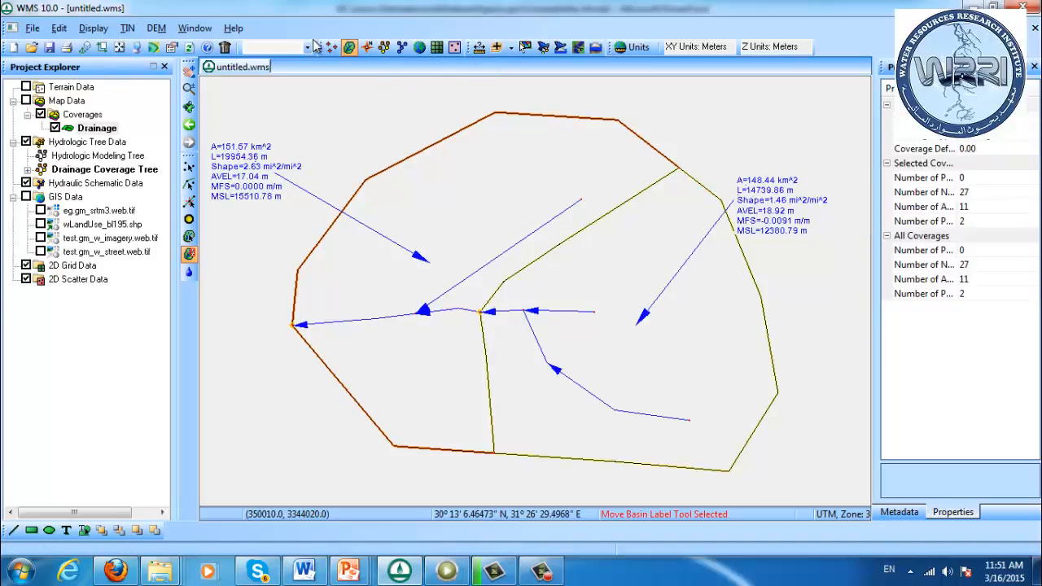
Examine the hydrologic and geometric properties of tree basins 4B and 2B
{"action": "left_click", "coordinate": [384, 47]}
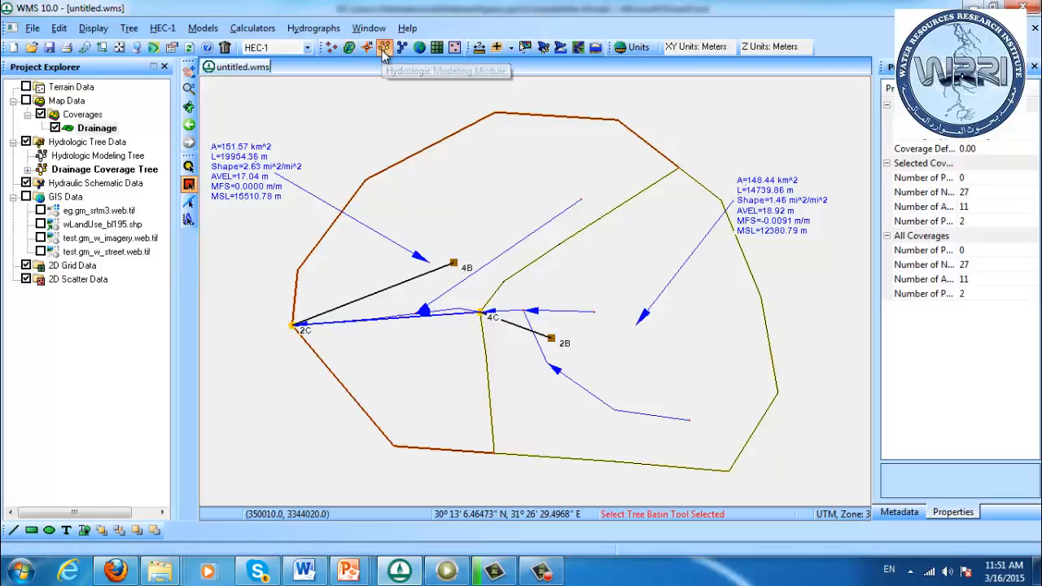
{"action": "left_click", "coordinate": [454, 265]}
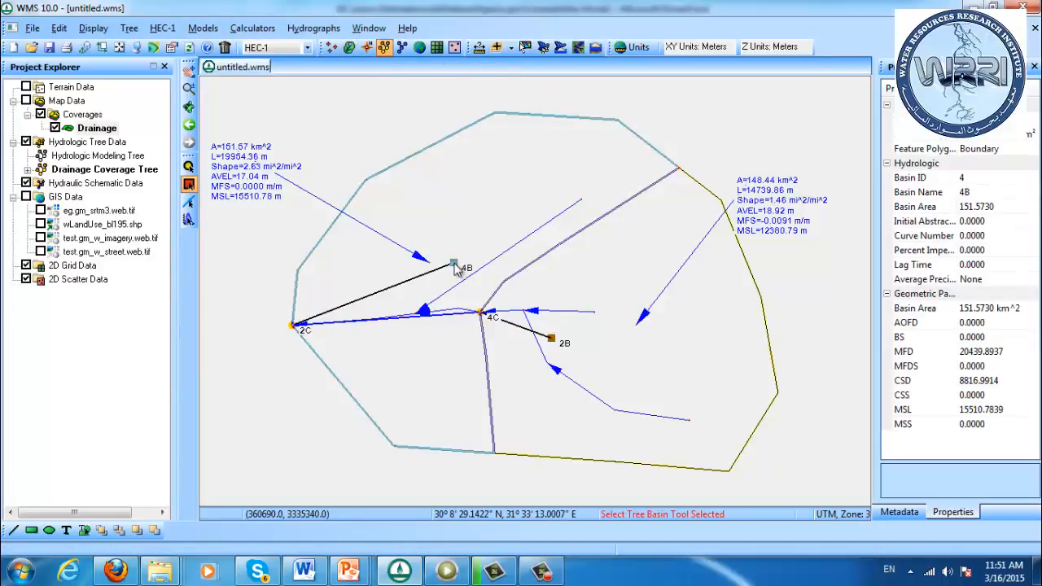
{"action": "left_click", "coordinate": [551, 338]}
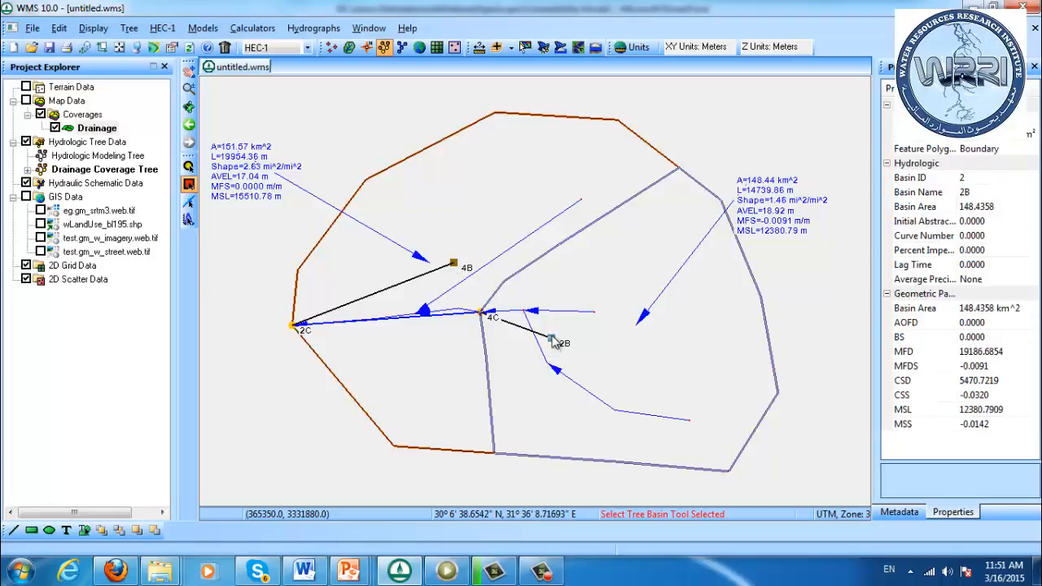
Move the tree symbols of outlet 4C to about (361820, 3334100) and outlet 2C to about (352120, 3332970), and clear the selection
{"action": "left_click", "coordinate": [484, 316]}
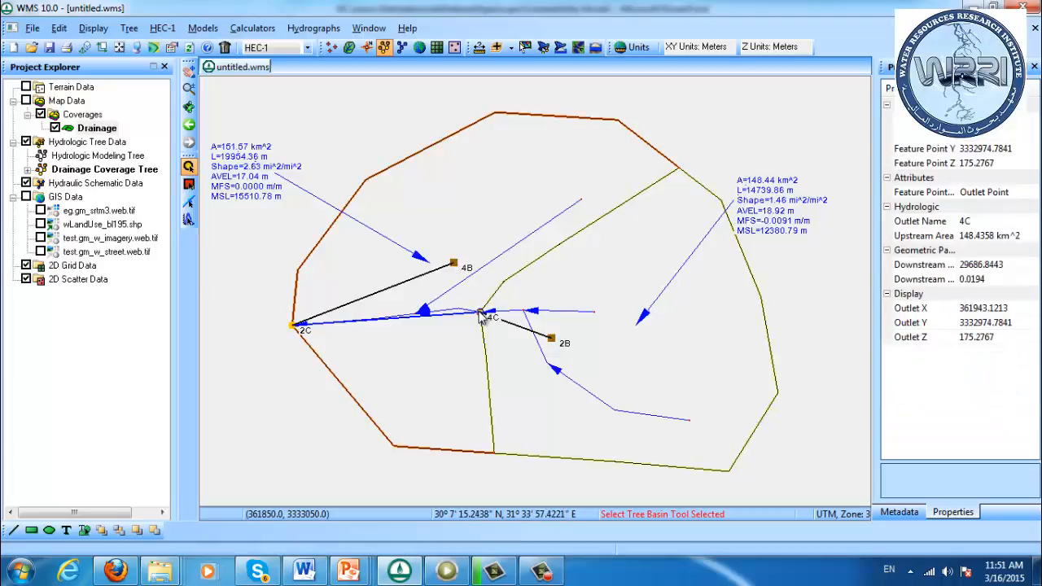
{"action": "left_click_drag", "start_coordinate": [482, 316], "coordinate": [476, 289]}
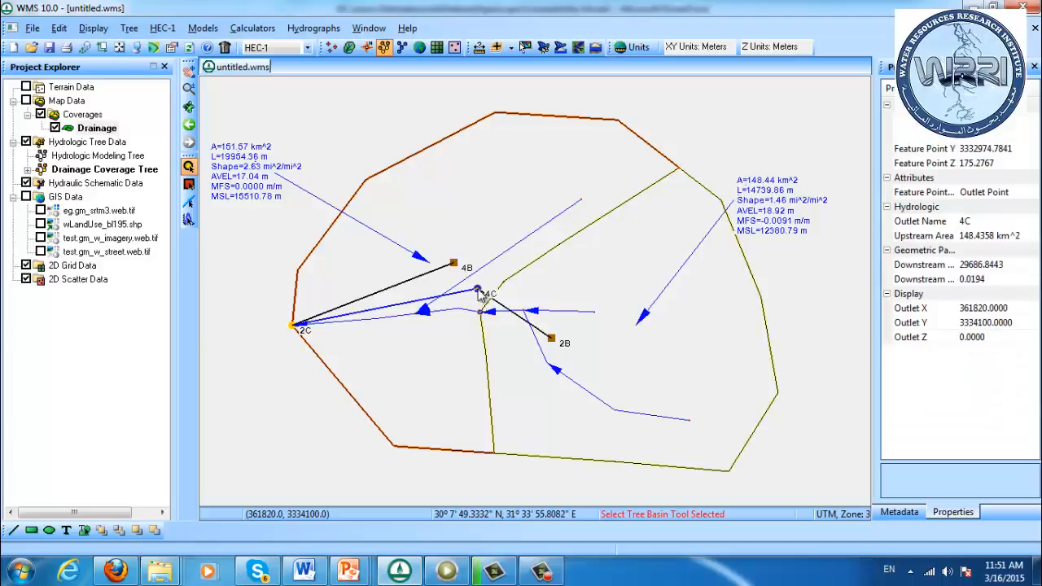
{"action": "left_click", "coordinate": [291, 327]}
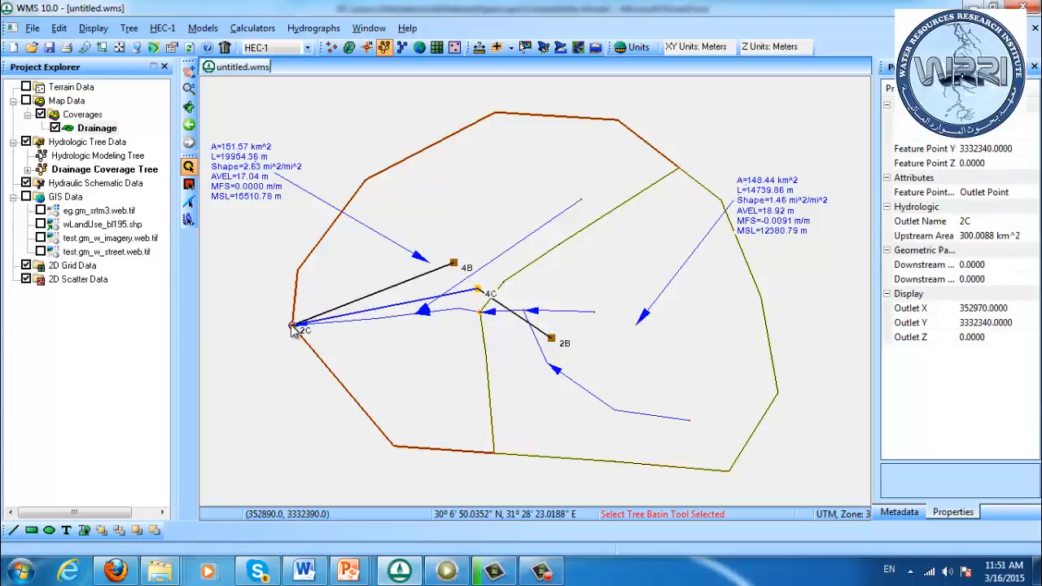
{"action": "left_click_drag", "start_coordinate": [292, 327], "coordinate": [274, 312]}
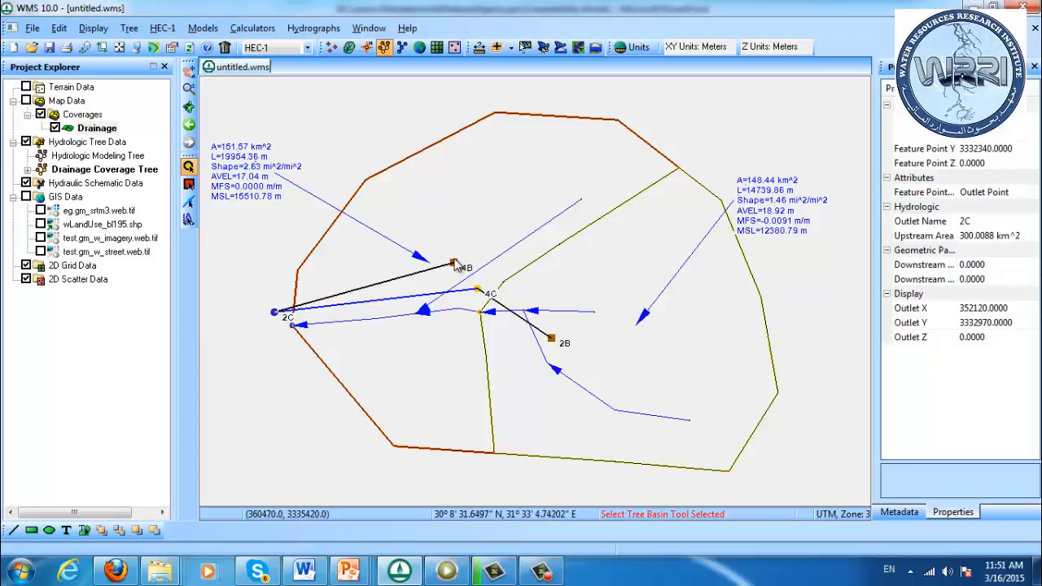
{"action": "left_click", "coordinate": [370, 269]}
Inspect the outlets and basins nested under the Drainage Coverage Tree
{"action": "left_click", "coordinate": [189, 184]}
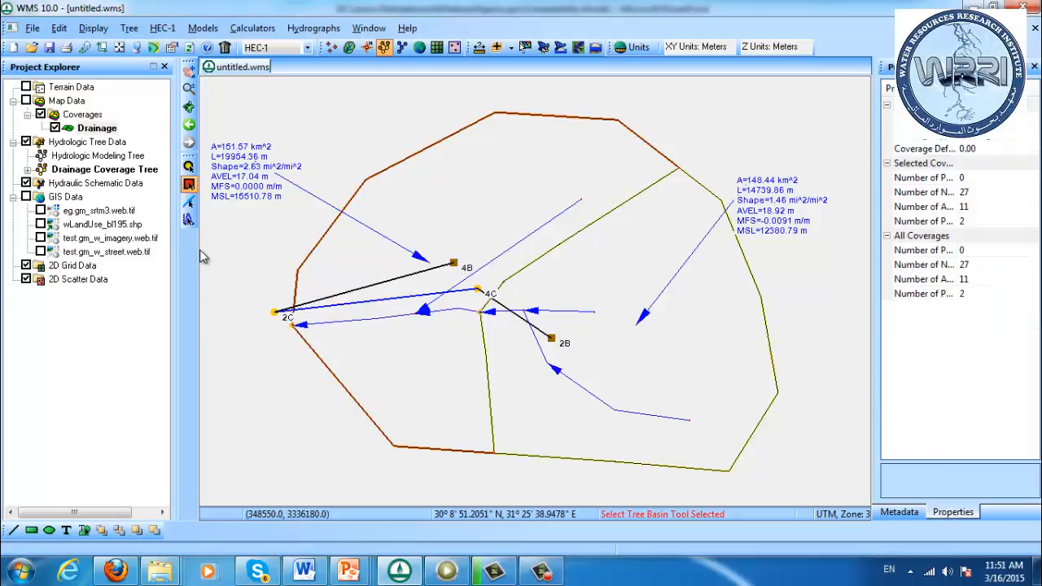
{"action": "left_click", "coordinate": [27, 169]}
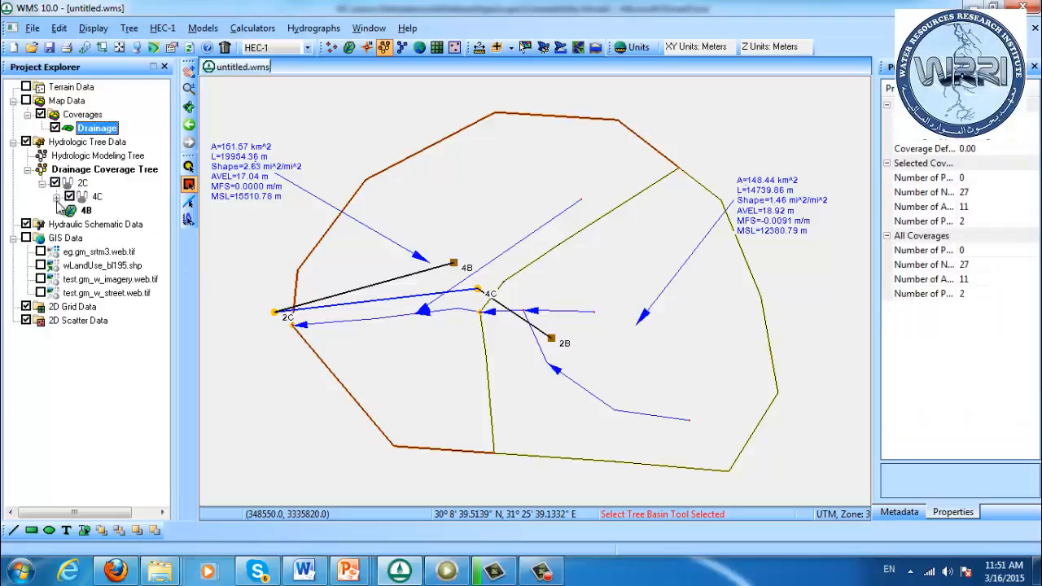
{"action": "left_click", "coordinate": [56, 197]}
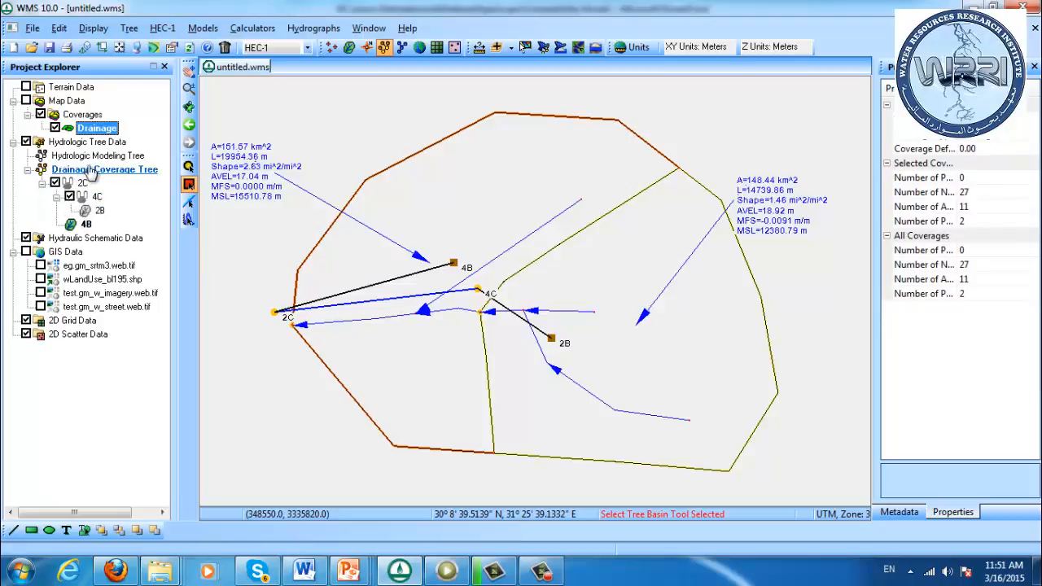
{"action": "left_click", "coordinate": [110, 173]}
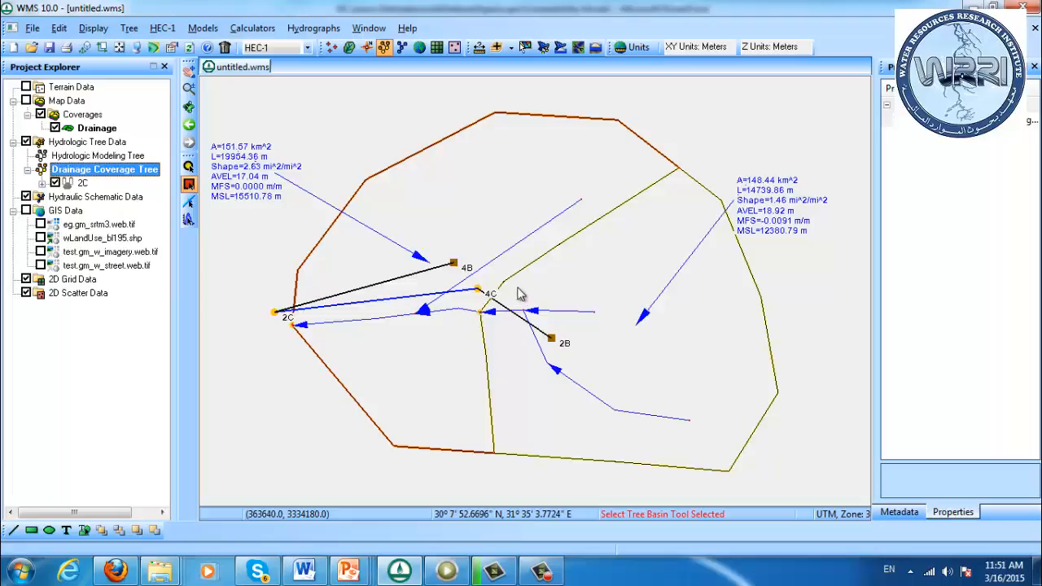
Set the overland basin slope (BS) of basin 2B to 0.01, leaving its average overland flow distance as is
{"action": "left_click", "coordinate": [551, 341]}
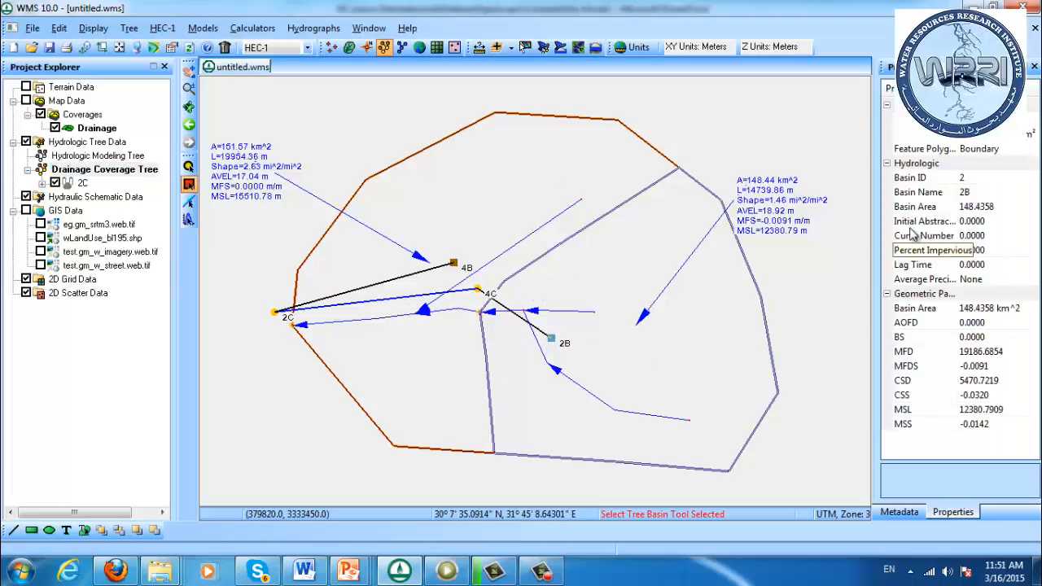
{"action": "left_click", "coordinate": [999, 323]}
{"action": "left_click_drag", "start_coordinate": [999, 323], "coordinate": [967, 320]}
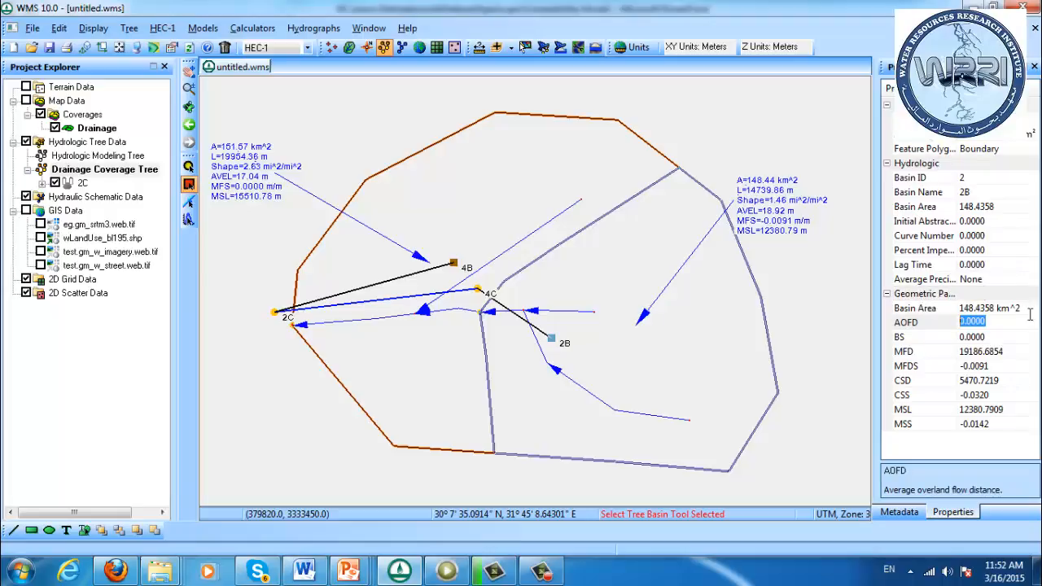
{"action": "left_click", "coordinate": [1001, 336]}
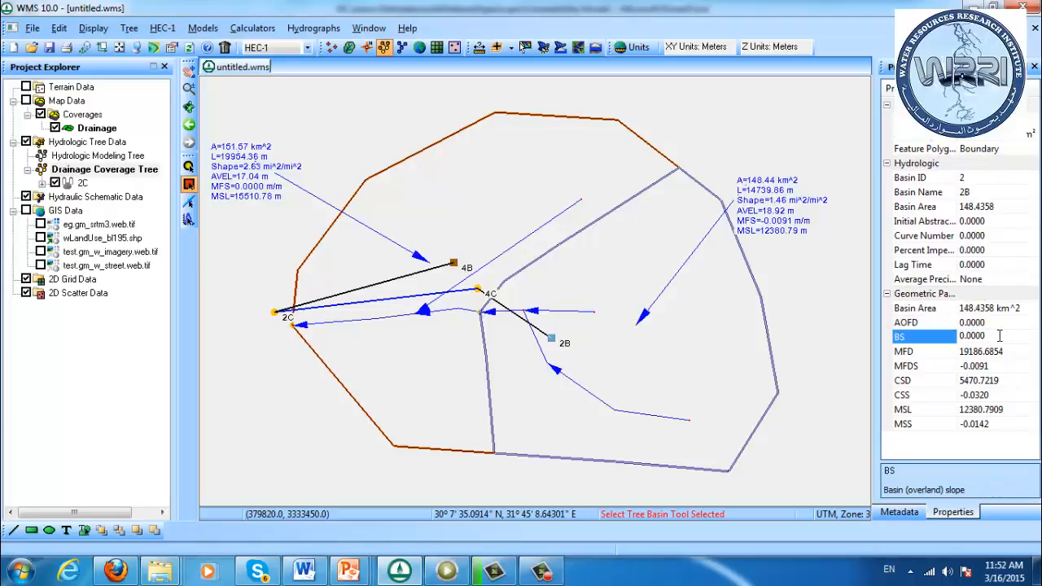
{"action": "left_click", "coordinate": [999, 335]}
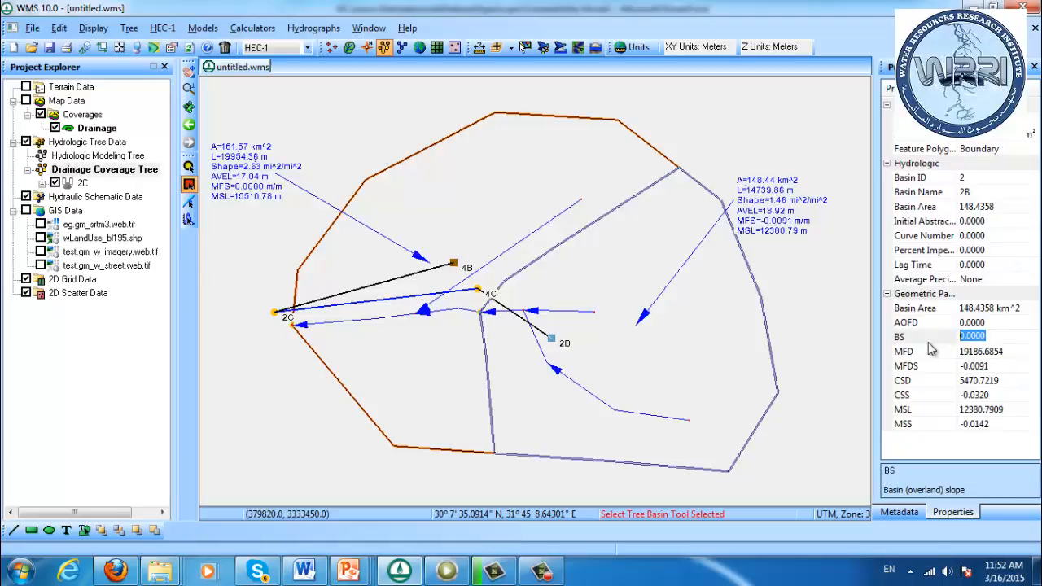
{"action": "key", "text": "Left"}
{"action": "key", "text": "Right"}
{"action": "key", "text": "Right"}
{"action": "key", "text": "Return"}
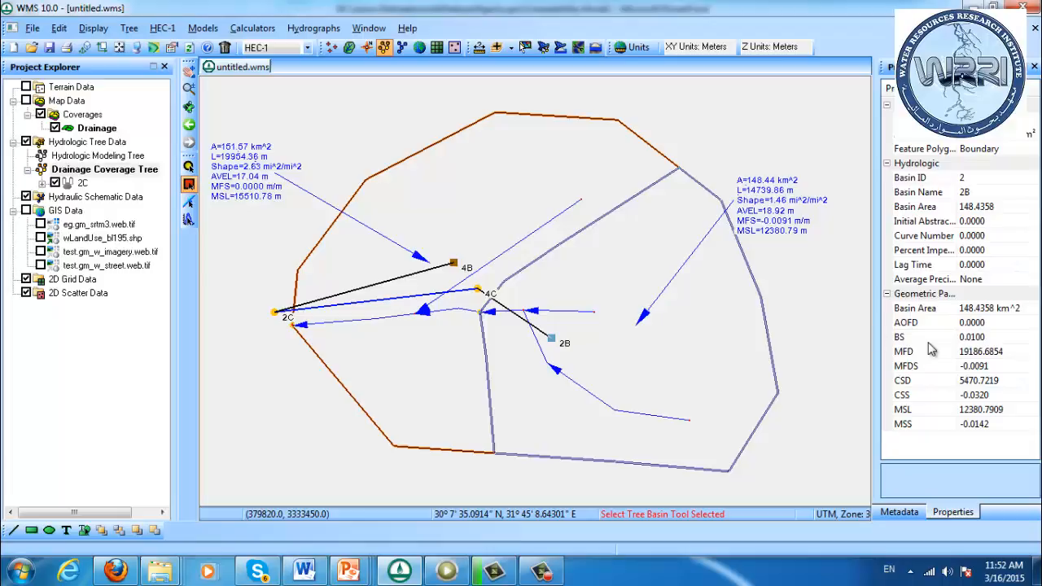
Review basin 2B's geometric attributes under the HEC-1 unit hydrograph method, including curve number and average precipitation, and close without changes
{"action": "right_click", "coordinate": [553, 348]}
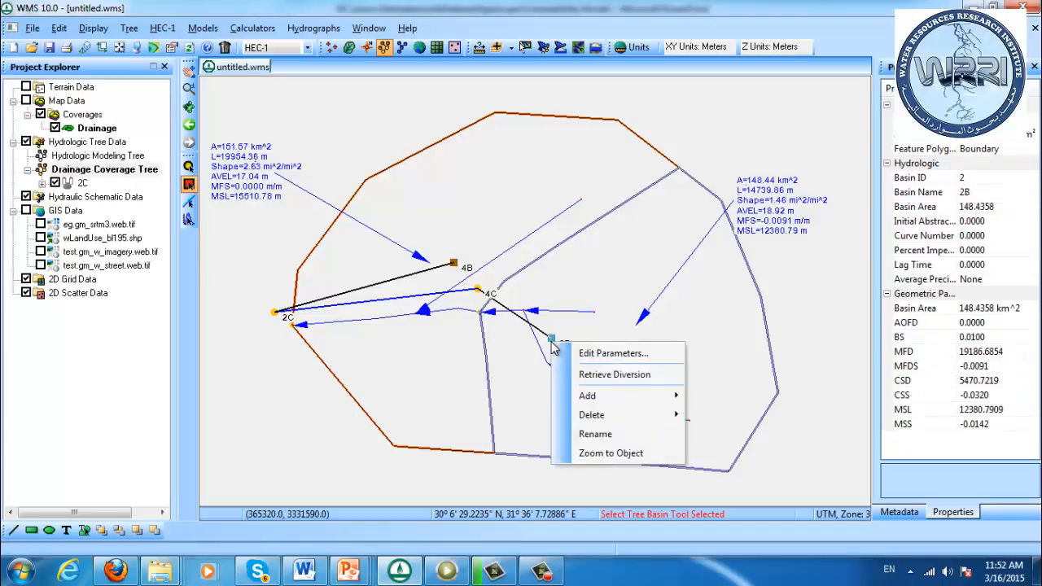
{"action": "left_click", "coordinate": [579, 352]}
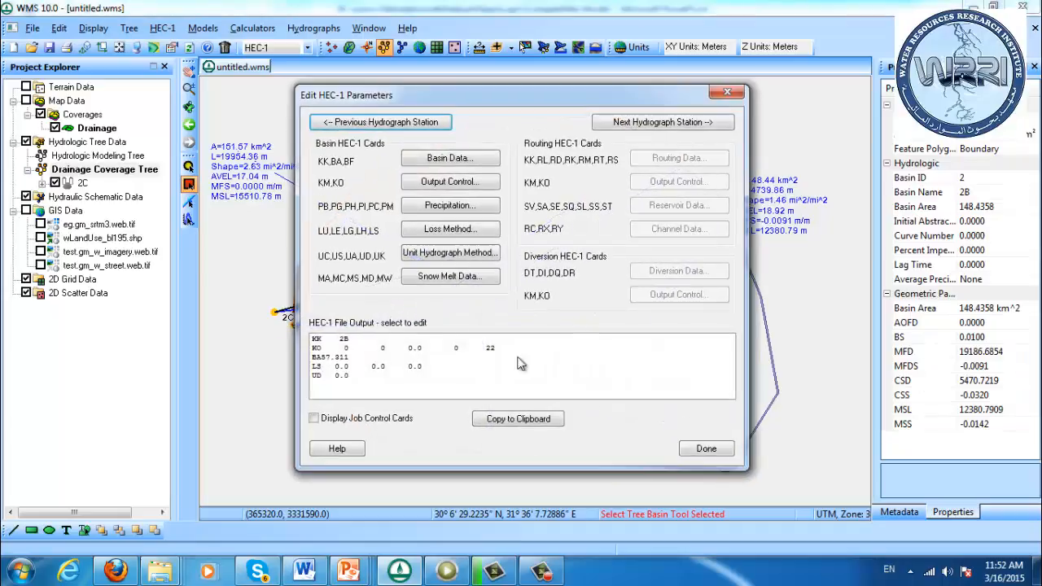
{"action": "left_click", "coordinate": [437, 252]}
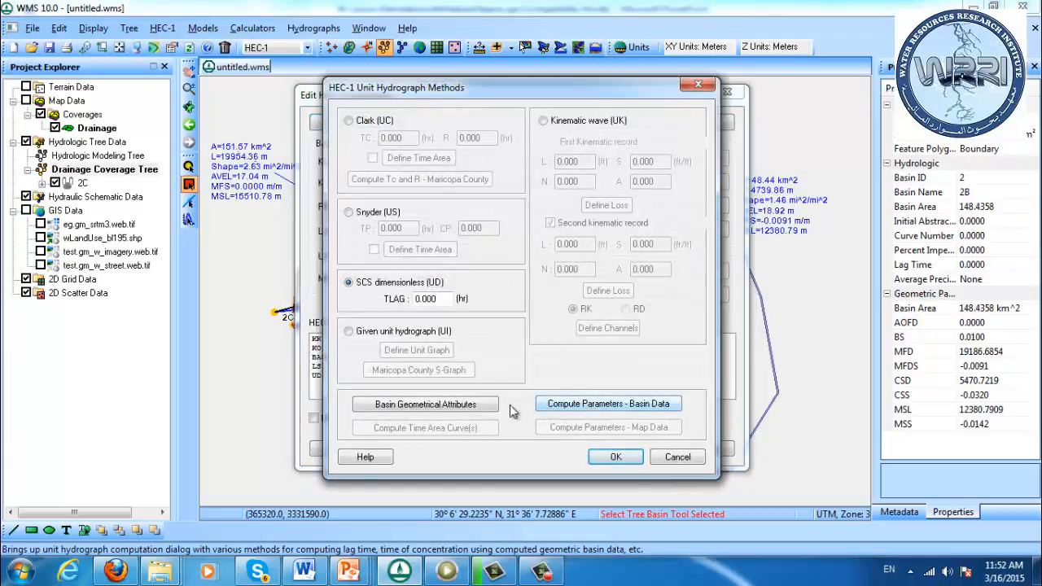
{"action": "left_click", "coordinate": [471, 404]}
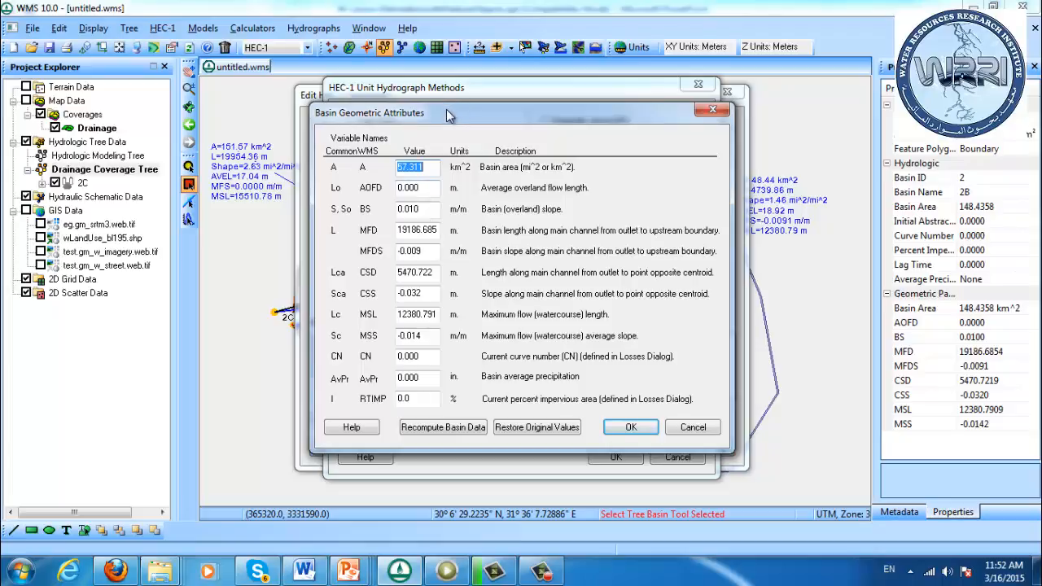
{"action": "left_click_drag", "start_coordinate": [446, 109], "coordinate": [383, 59]}
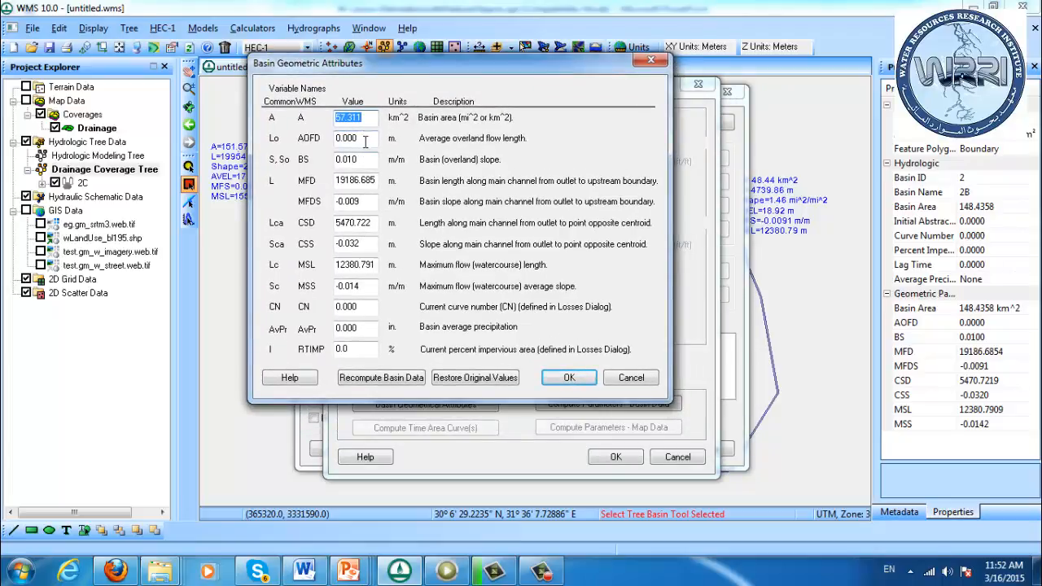
{"action": "double_click", "coordinate": [365, 309]}
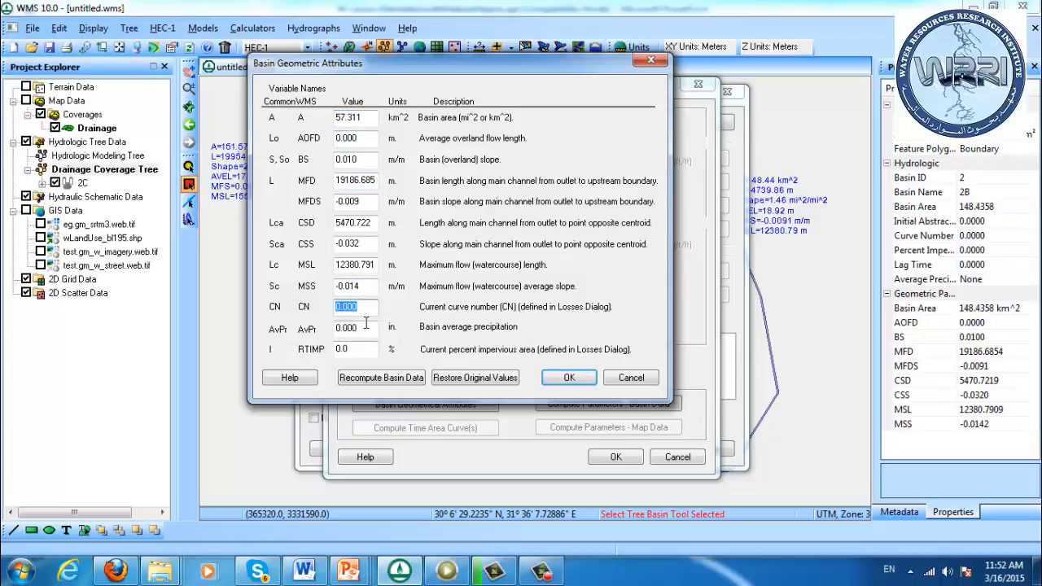
{"action": "double_click", "coordinate": [364, 326]}
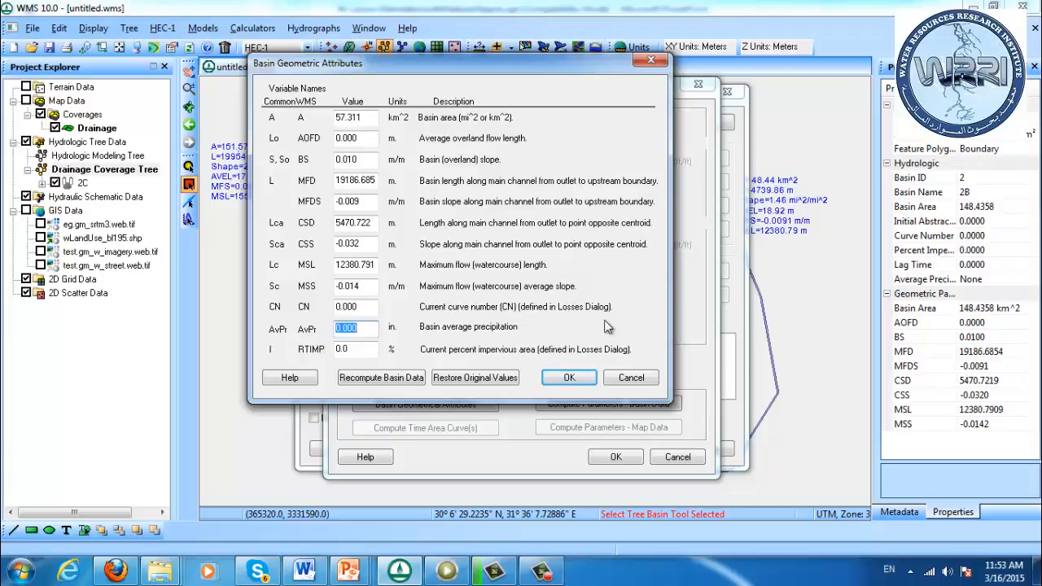
{"action": "left_click", "coordinate": [642, 380]}
{"action": "left_click", "coordinate": [668, 454]}
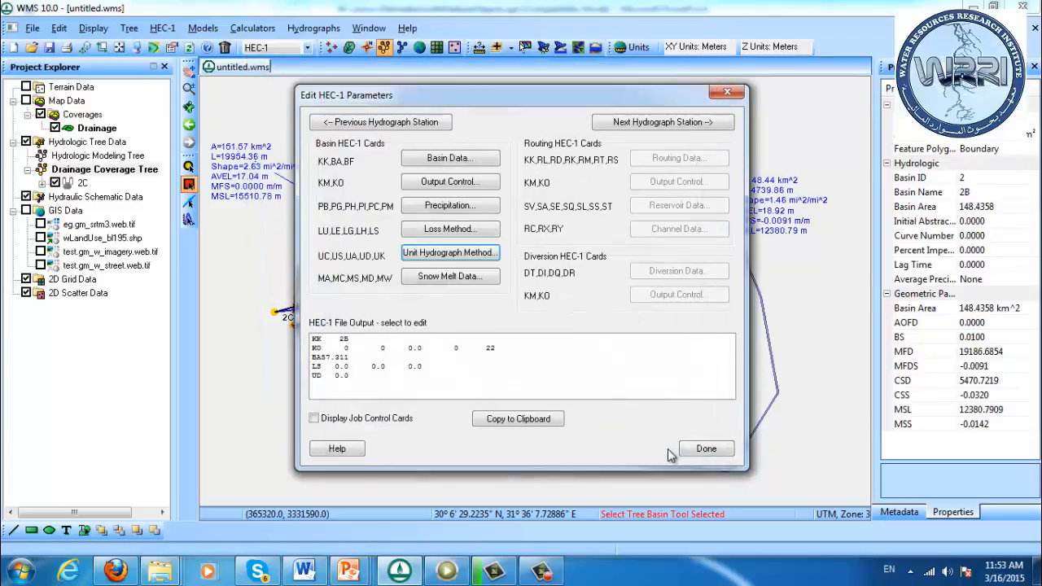
{"action": "left_click", "coordinate": [704, 449]}
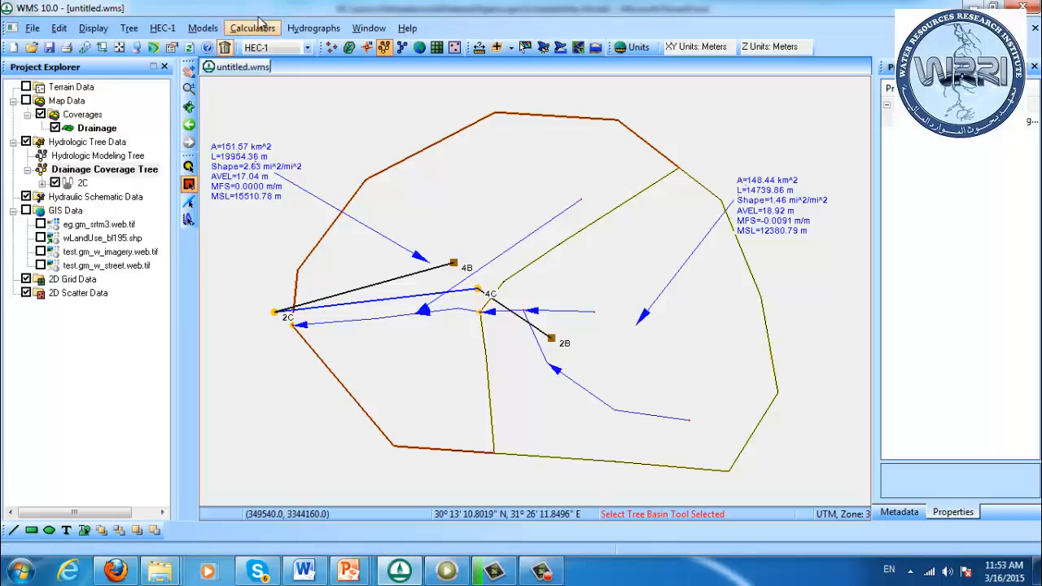
Delete the northern divide arc running from outlet 4C to the outer boundary between the two sub-basins
{"action": "left_click", "coordinate": [366, 46]}
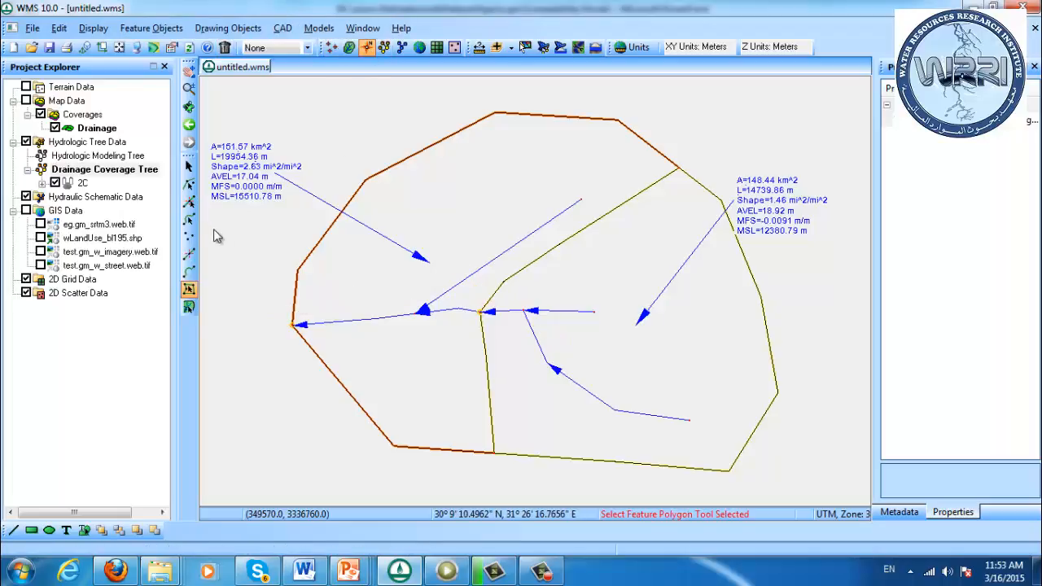
{"action": "left_click", "coordinate": [189, 220]}
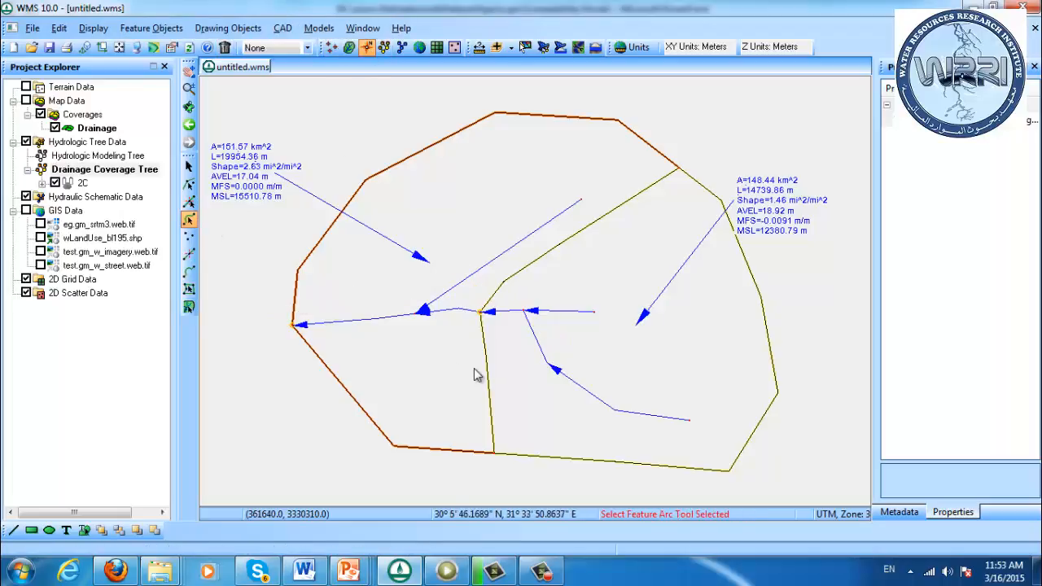
{"action": "left_click", "coordinate": [506, 284]}
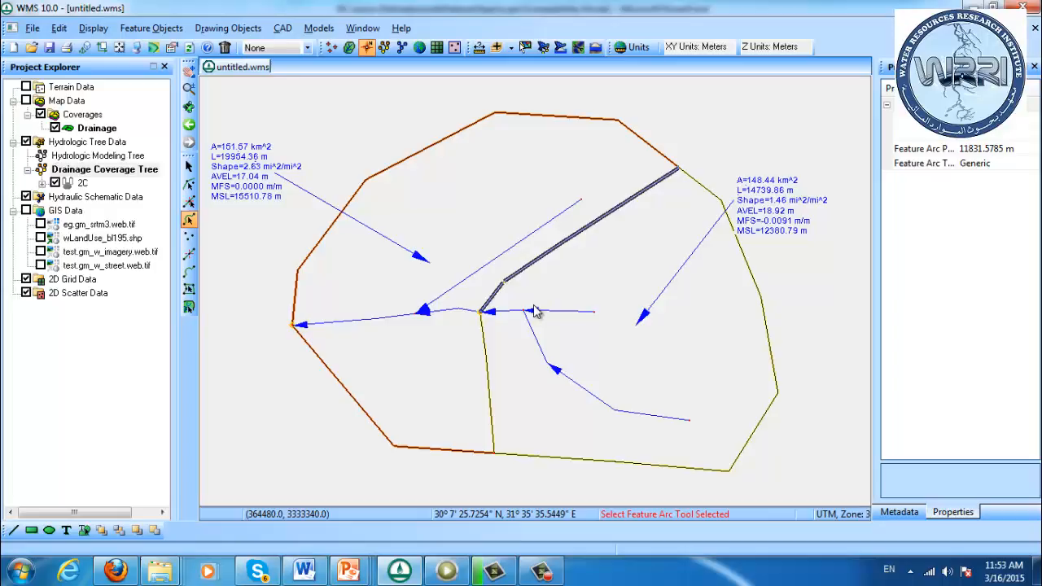
{"action": "key", "text": "Delete"}
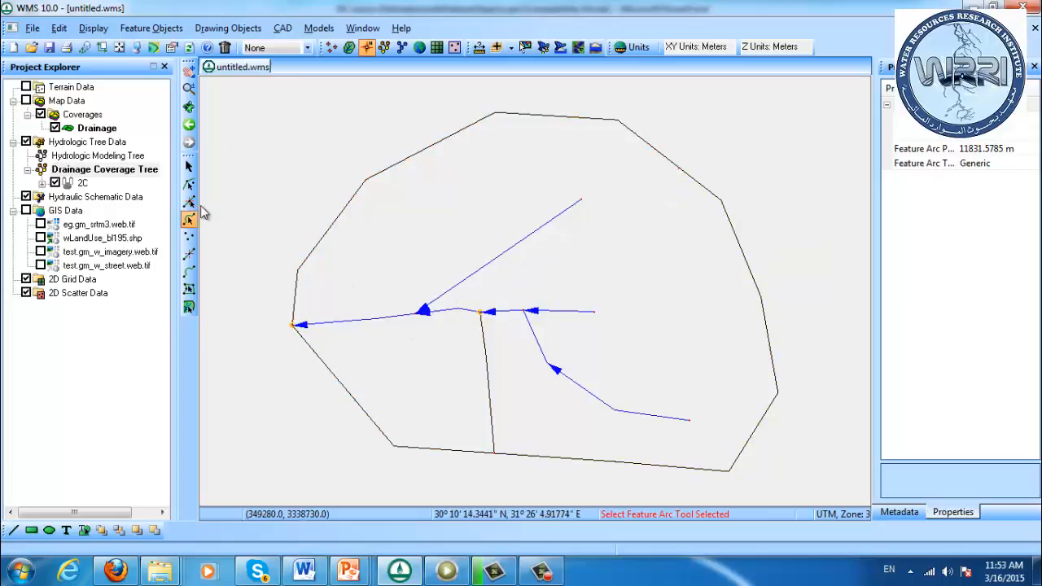
Draw a replacement divide arc from beside outlet 4C northeast through two bends to the existing node on the outer boundary
{"action": "left_click", "coordinate": [189, 271]}
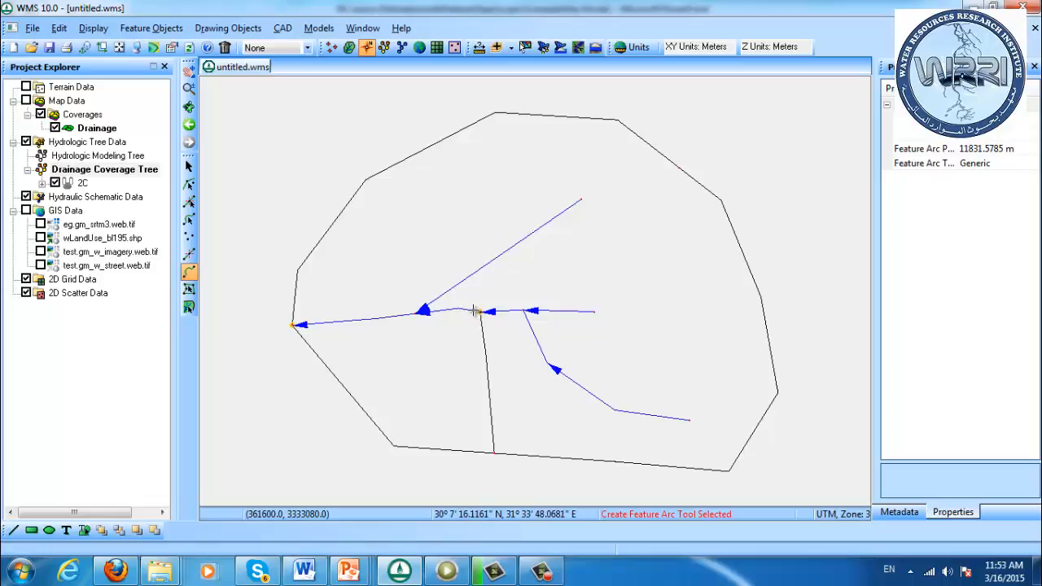
{"action": "left_click", "coordinate": [614, 230]}
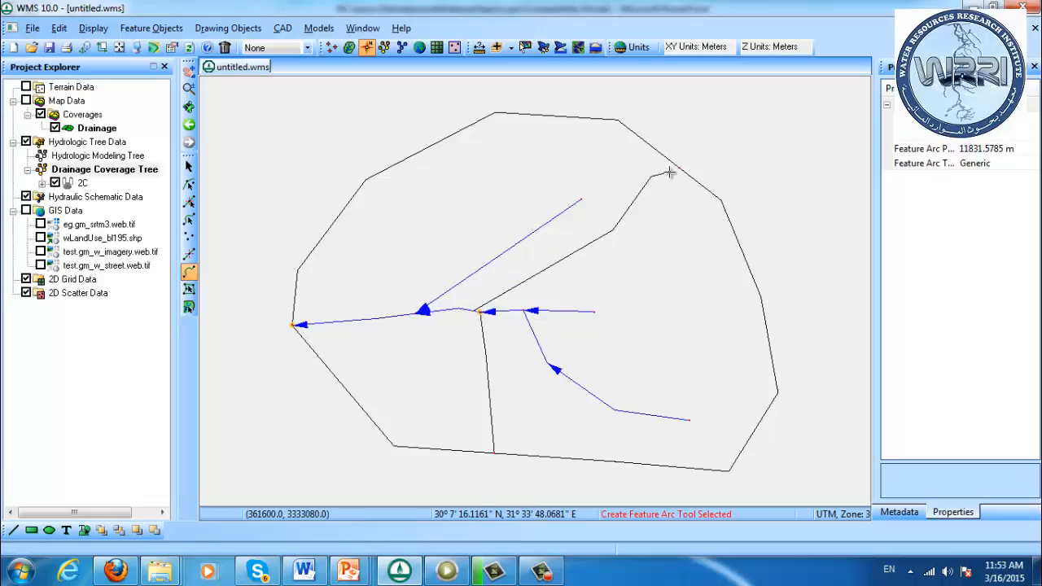
{"action": "left_click", "coordinate": [677, 167]}
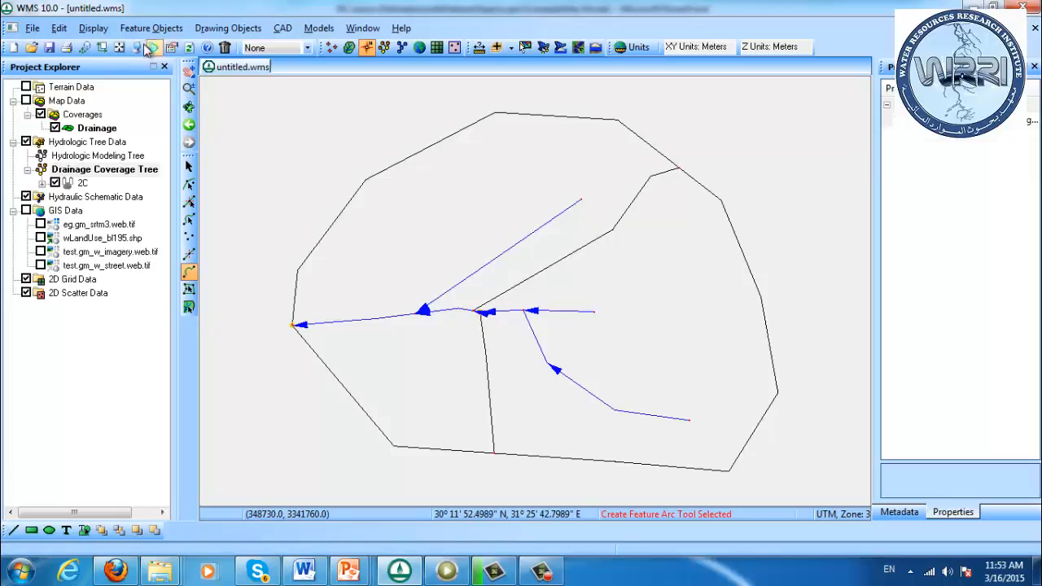
Try to build the Drainage coverage polygons using all arcs
{"action": "left_click", "coordinate": [96, 129]}
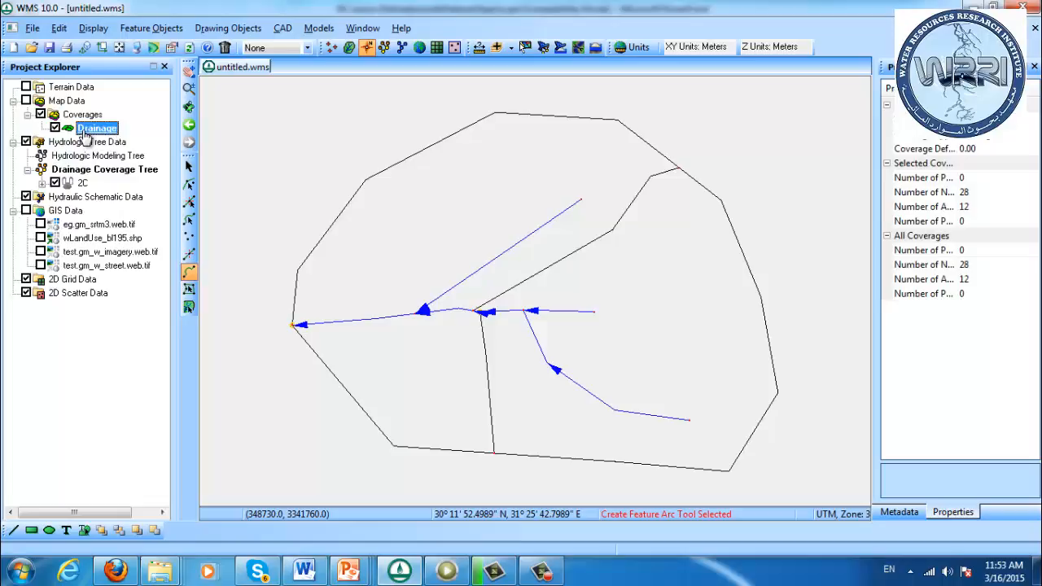
{"action": "right_click", "coordinate": [86, 133]}
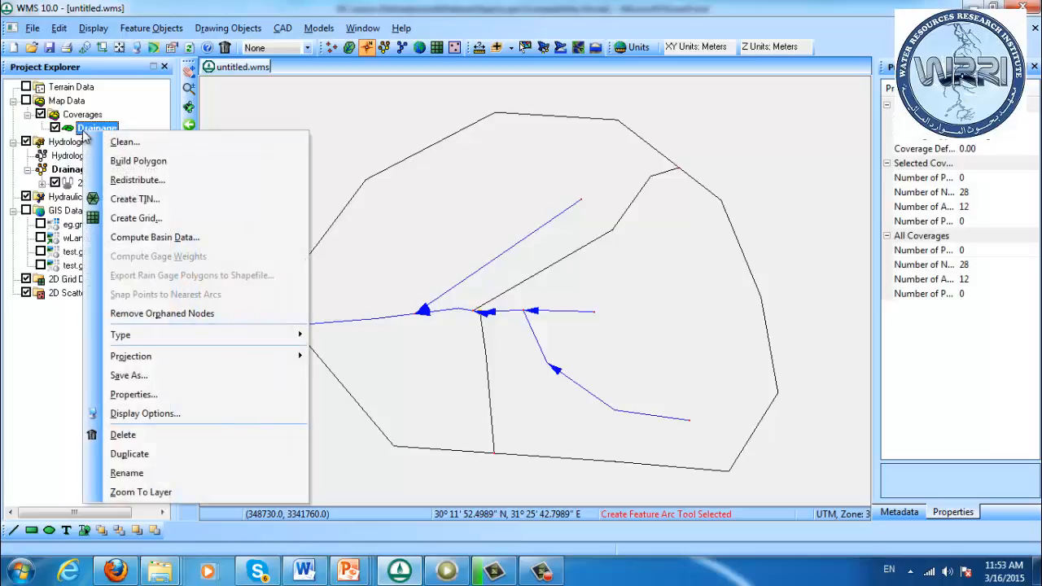
{"action": "left_click", "coordinate": [165, 161]}
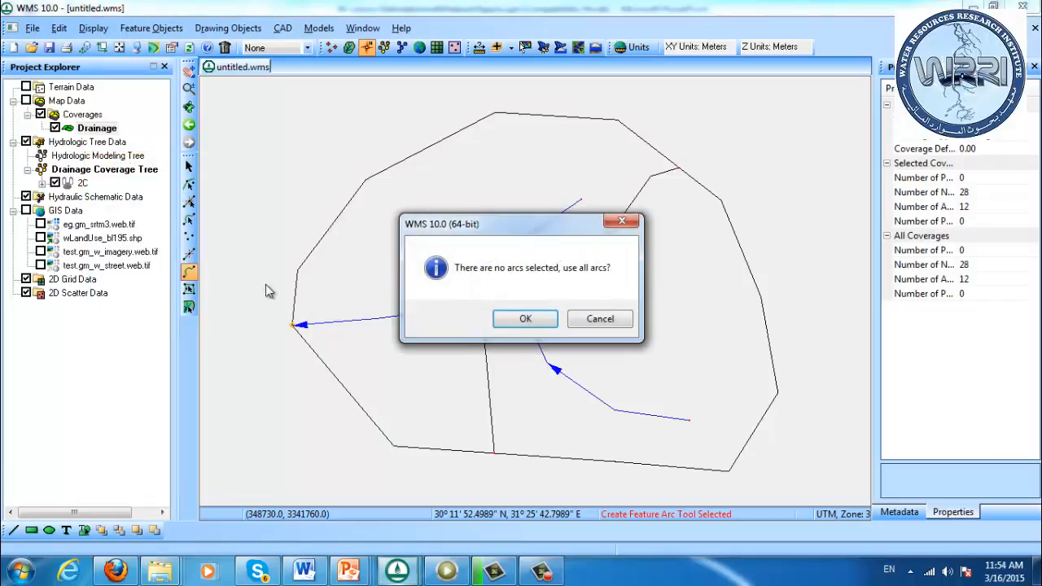
{"action": "left_click", "coordinate": [509, 321]}
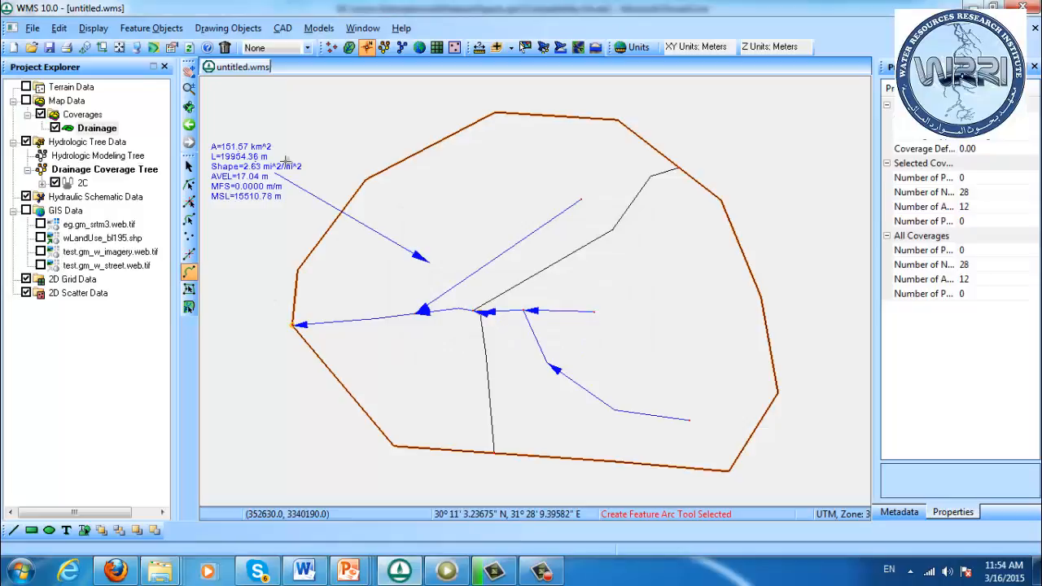
Examine the short stream segment between the new divide's end and outlet 4C, and the basin polygon covering the whole area
{"action": "left_click", "coordinate": [189, 87]}
{"action": "left_click_drag", "start_coordinate": [452, 303], "coordinate": [512, 345]}
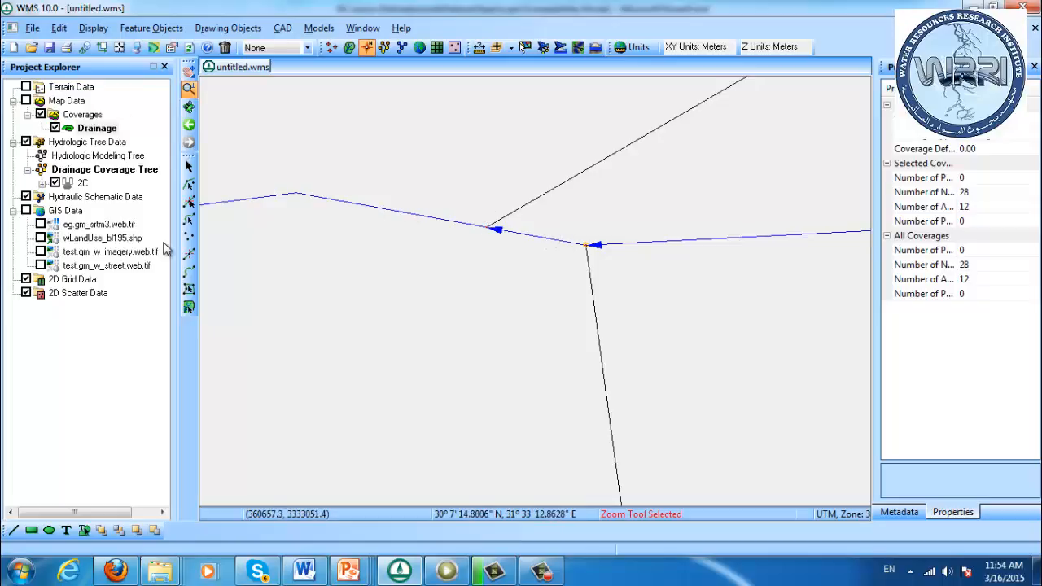
{"action": "left_click", "coordinate": [189, 220]}
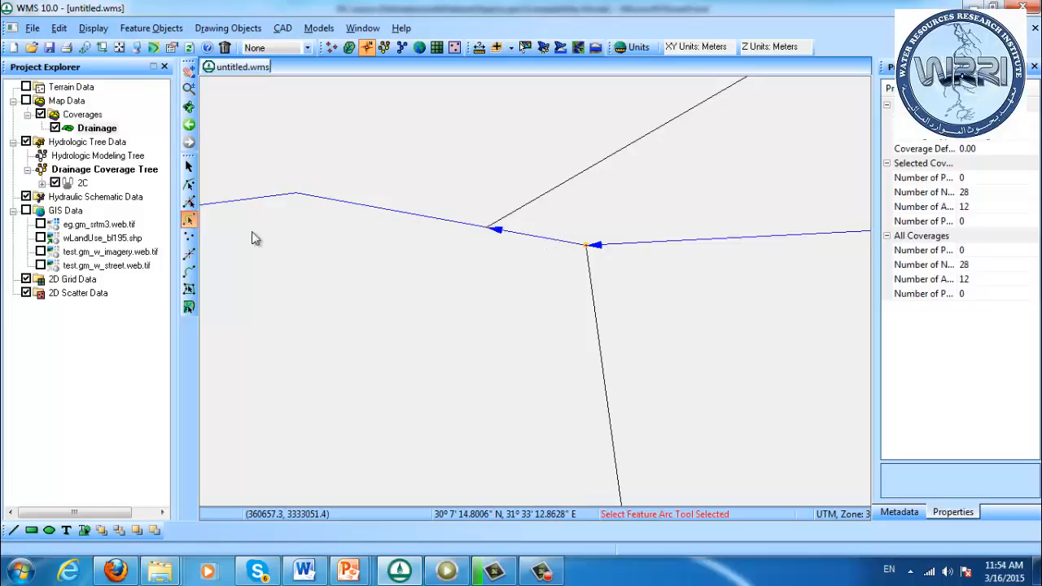
{"action": "left_click", "coordinate": [552, 241]}
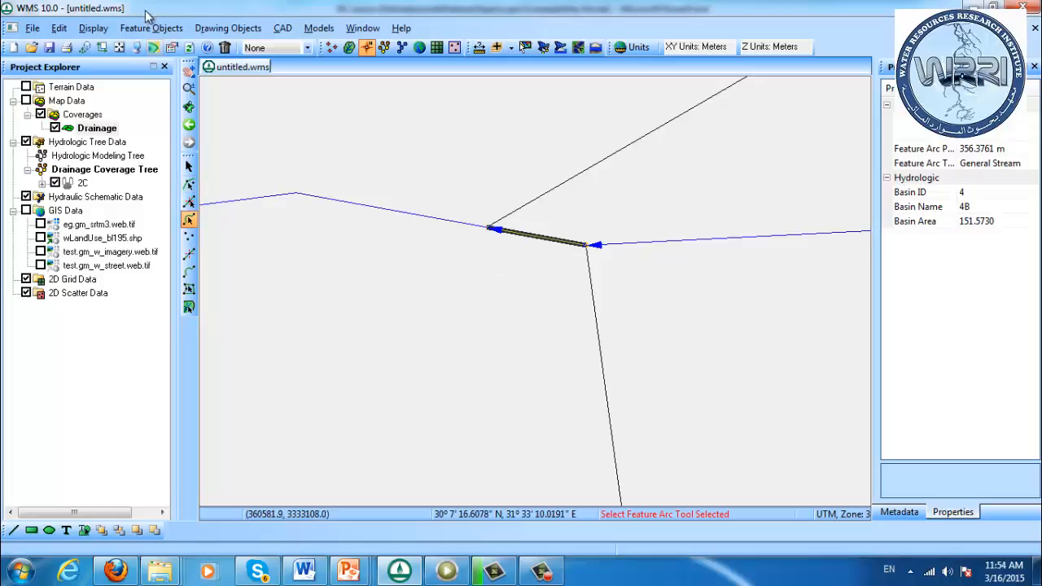
{"action": "left_click", "coordinate": [120, 48]}
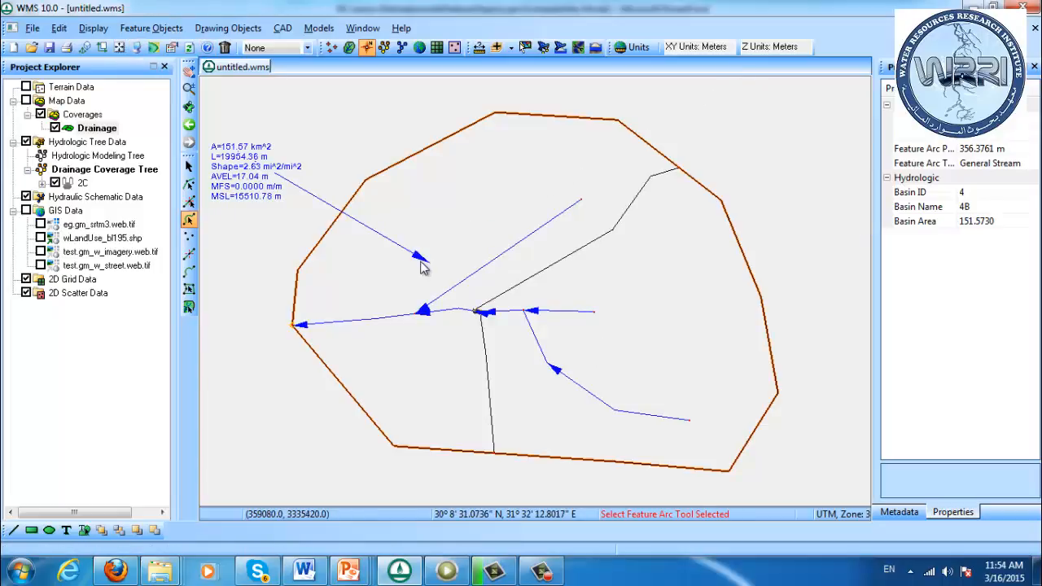
{"action": "left_click", "coordinate": [189, 289]}
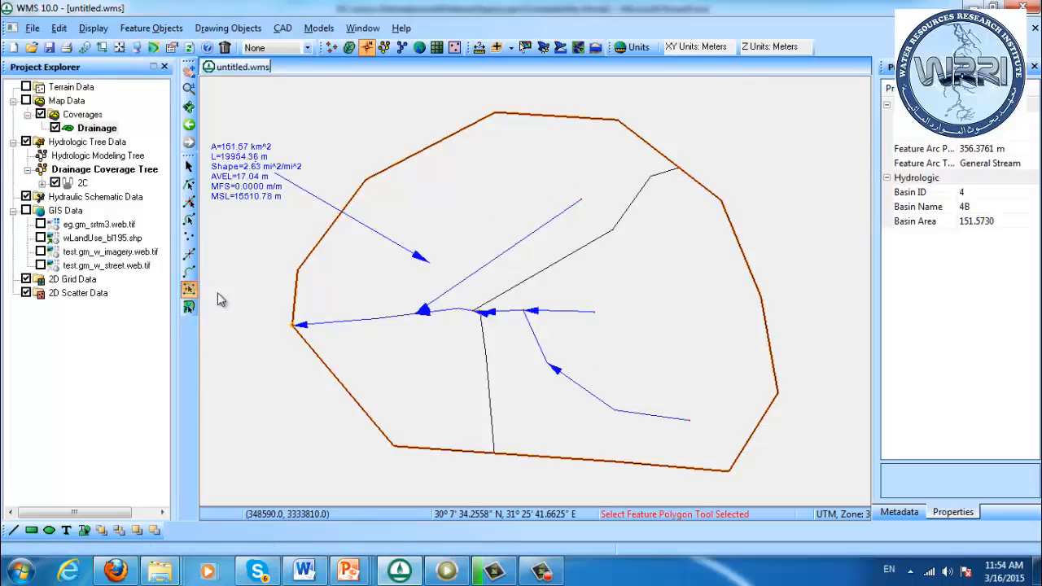
{"action": "left_click", "coordinate": [573, 364]}
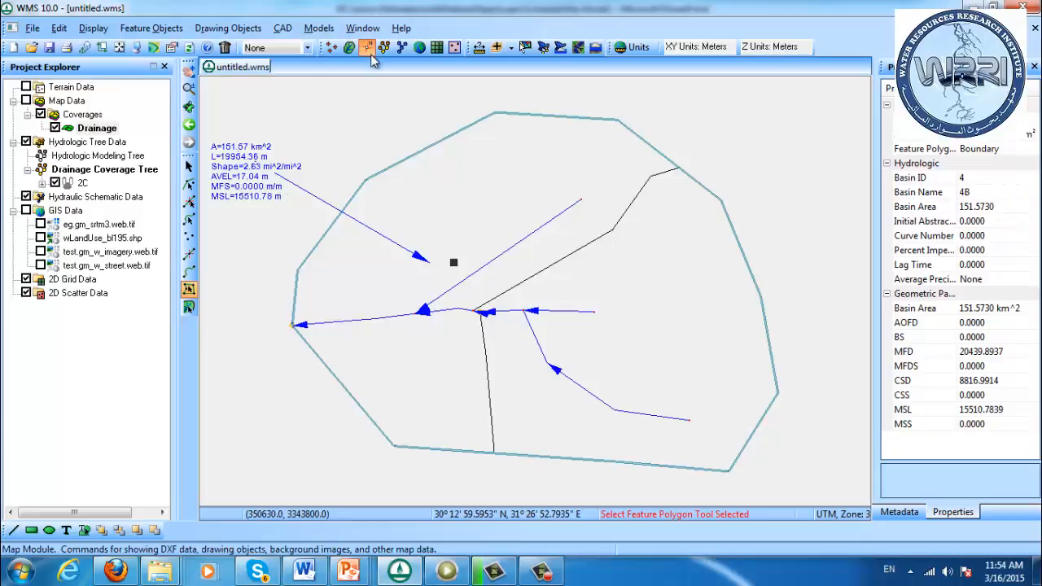
Delete the short stream segment between the new divide arc's end node and outlet 4C
{"action": "left_click", "coordinate": [188, 89]}
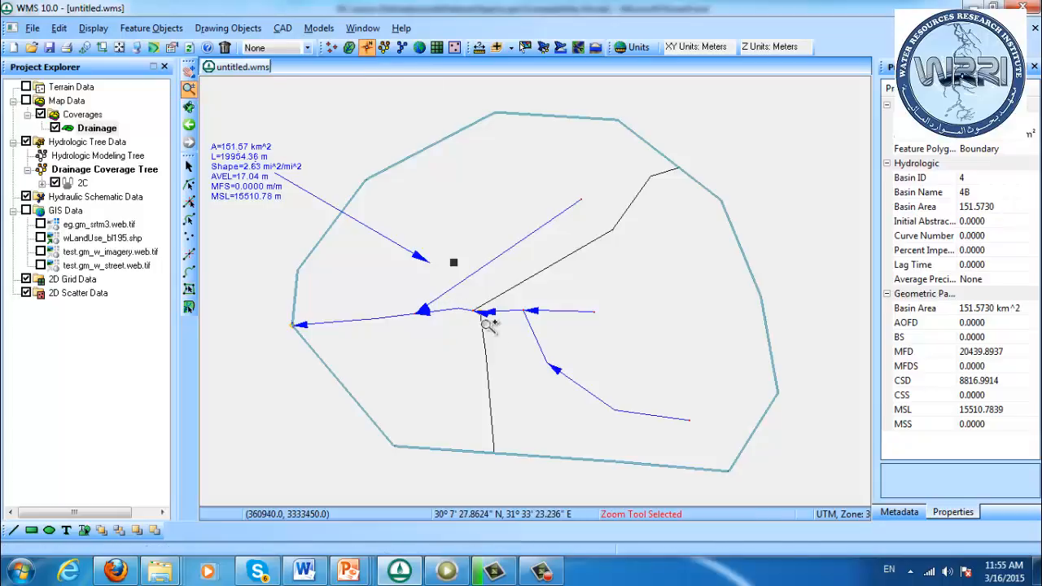
{"action": "left_click", "coordinate": [487, 320]}
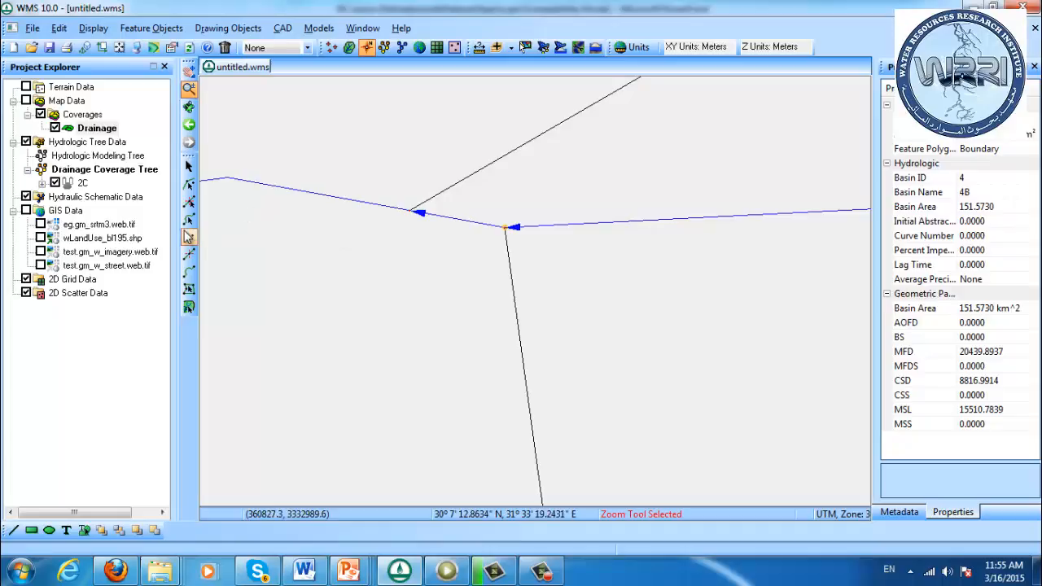
{"action": "left_click", "coordinate": [189, 219]}
{"action": "left_click", "coordinate": [434, 215]}
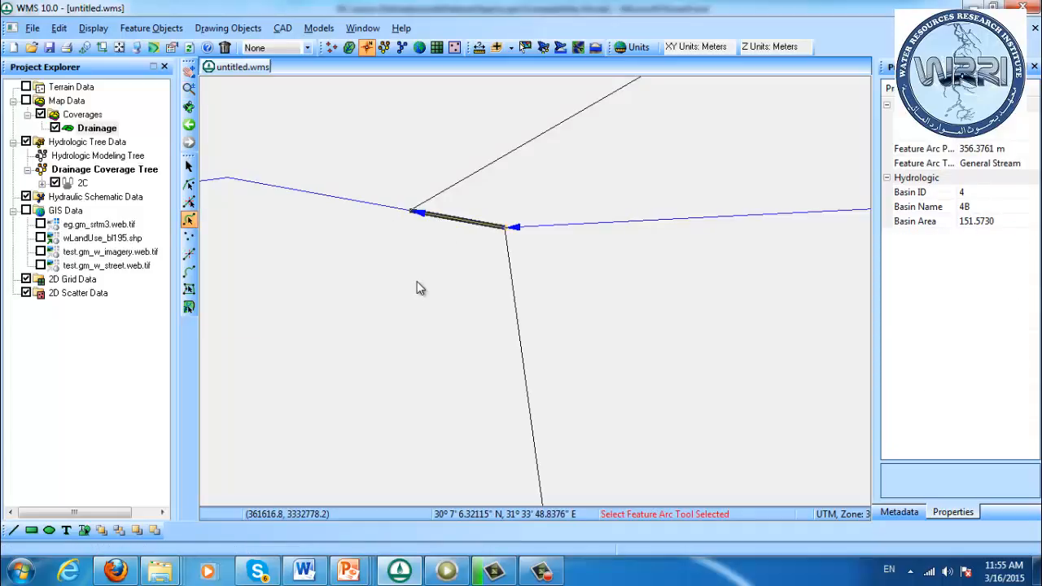
{"action": "key", "text": "Delete"}
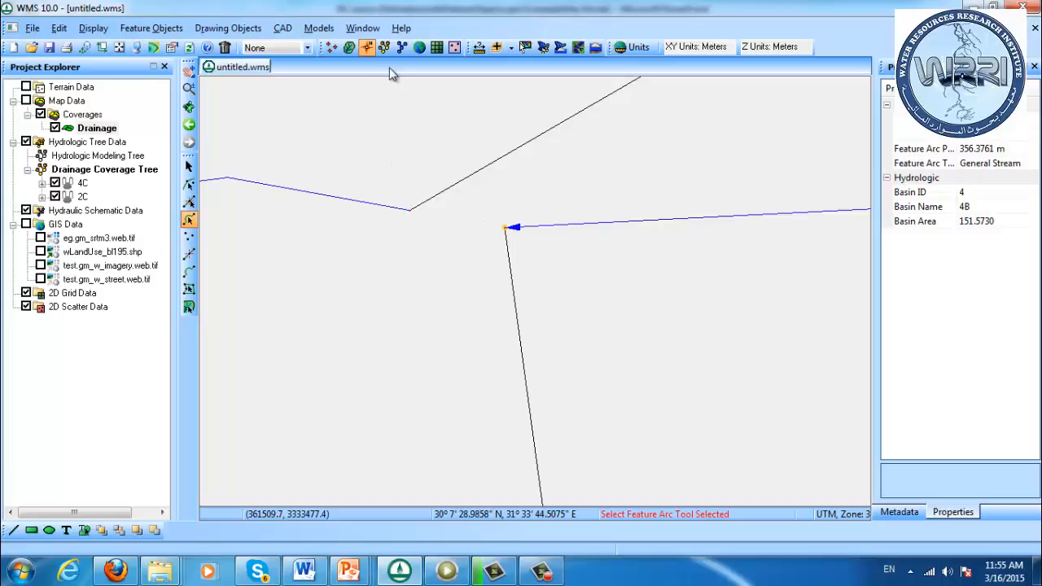
Snap the loose node joining the stream and new divide onto outlet 4C using Clean with Snap selected nodes
{"action": "left_click", "coordinate": [189, 184]}
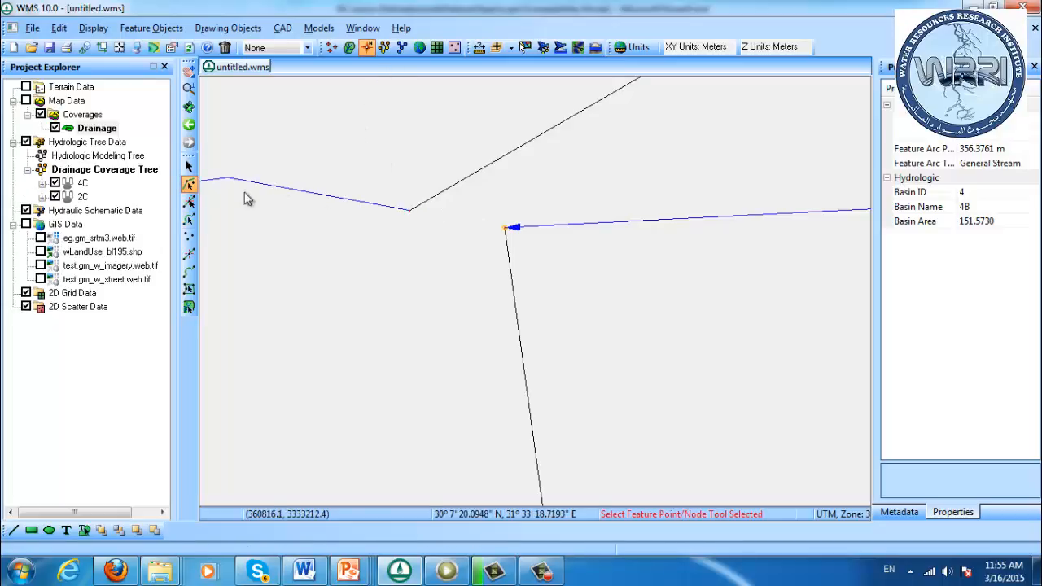
{"action": "left_click_drag", "start_coordinate": [382, 185], "coordinate": [533, 259]}
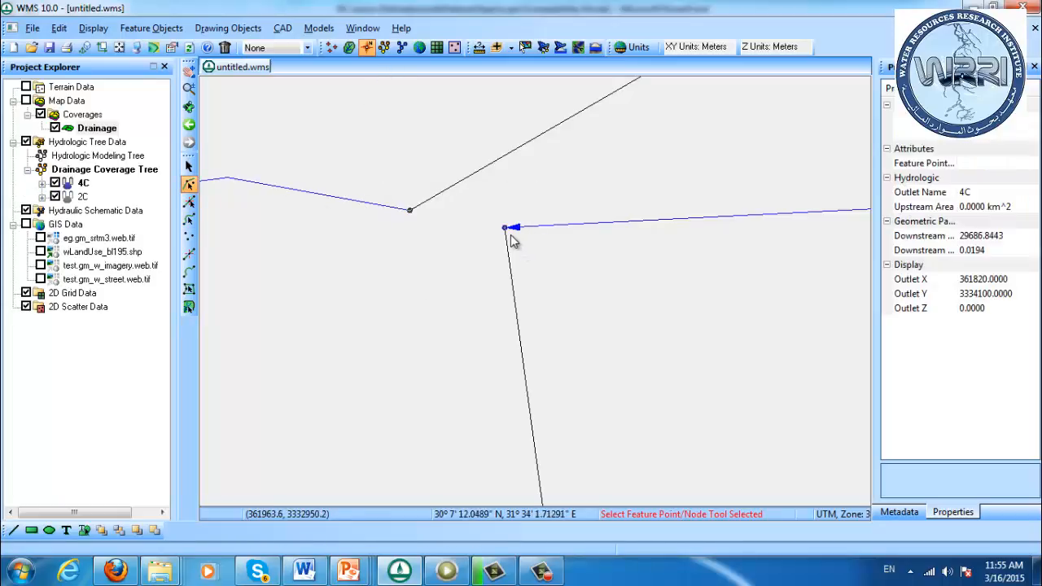
{"action": "right_click", "coordinate": [506, 231]}
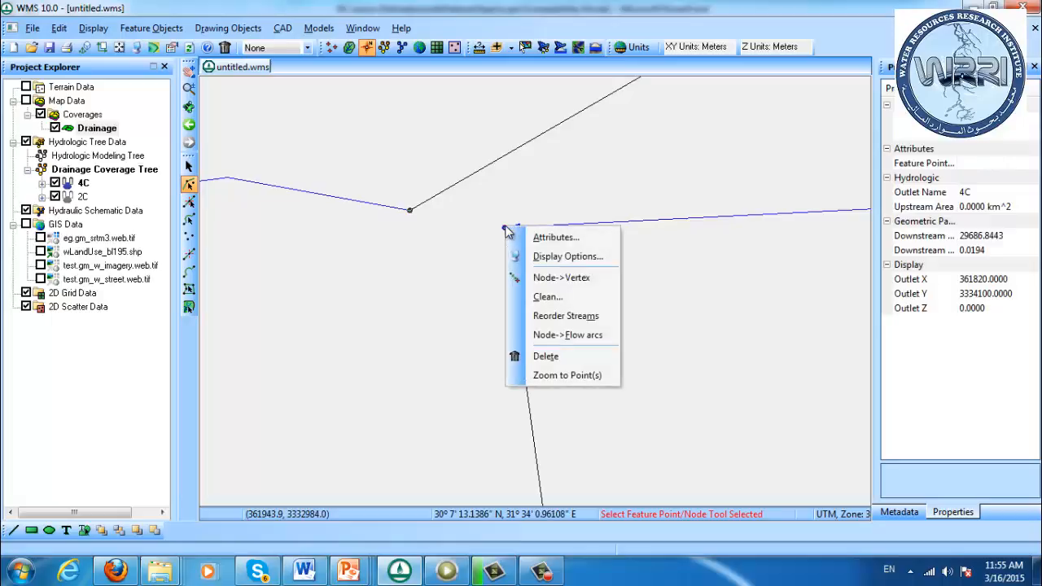
{"action": "left_click", "coordinate": [541, 297]}
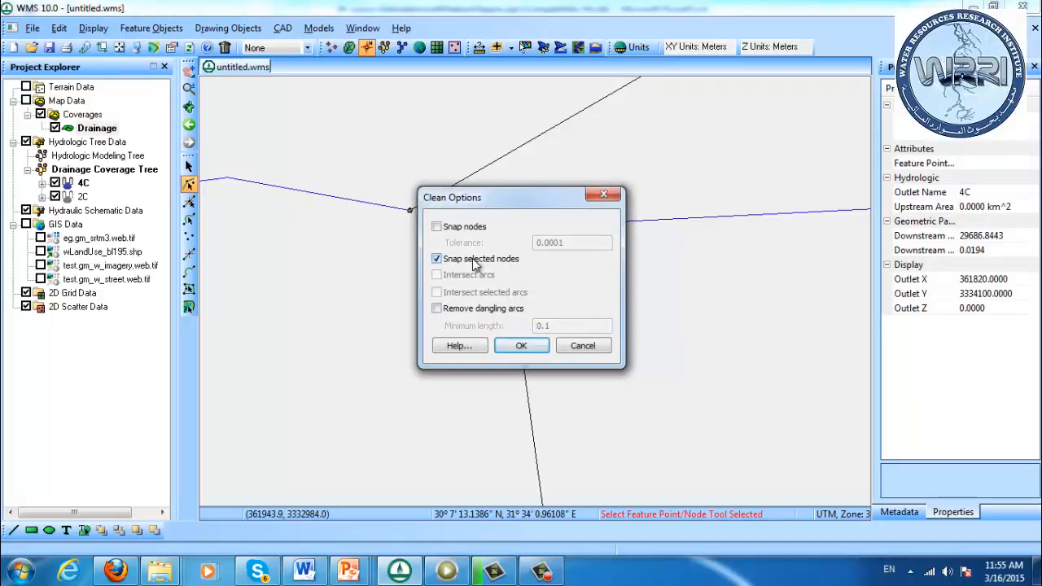
{"action": "left_click", "coordinate": [523, 346]}
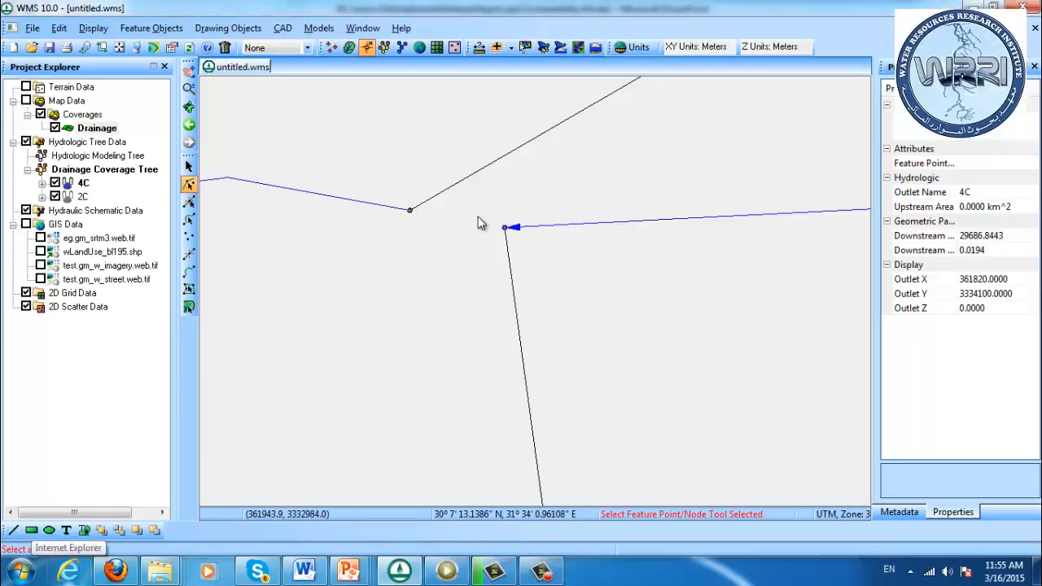
{"action": "left_click", "coordinate": [505, 228]}
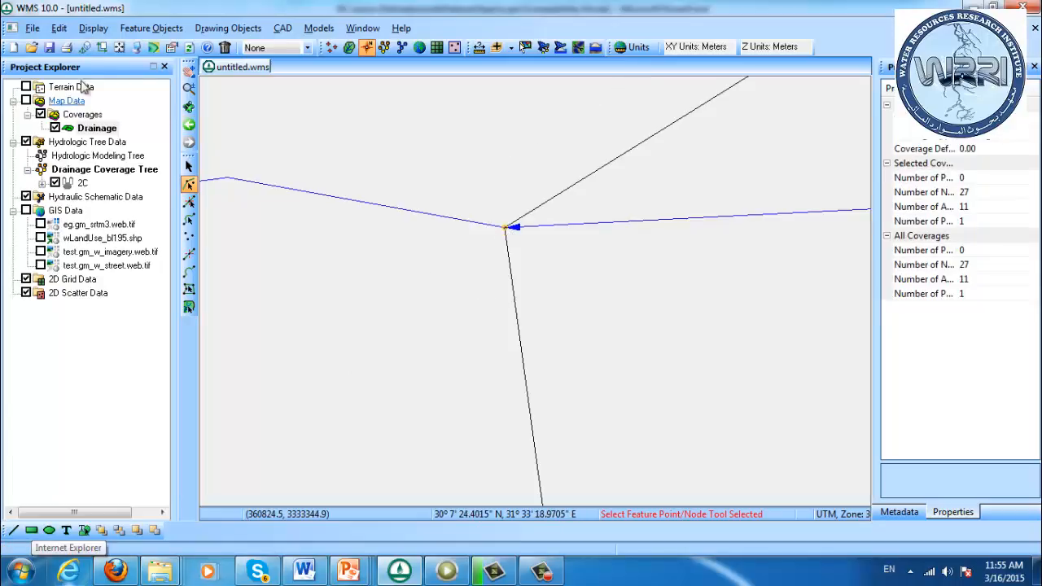
Rebuild the Drainage coverage polygons from all arcs so the repaired divide separates the two sub-basins
{"action": "left_click", "coordinate": [119, 48]}
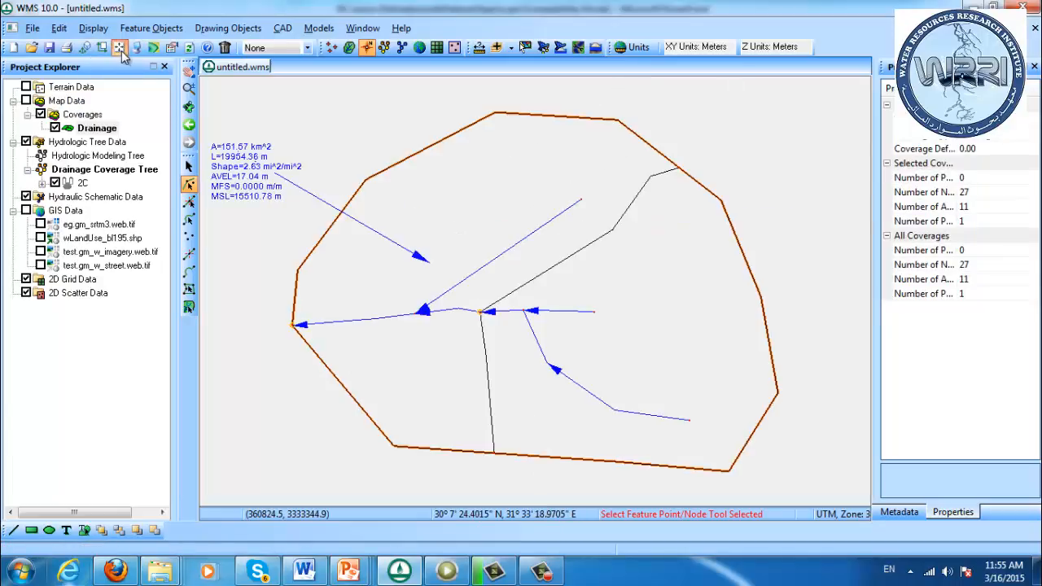
{"action": "right_click", "coordinate": [96, 134]}
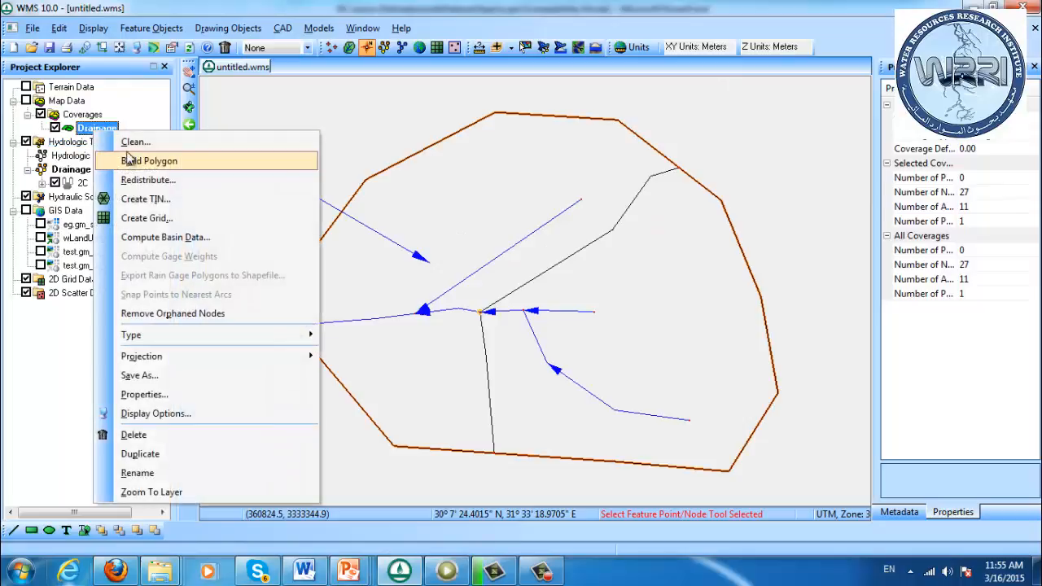
{"action": "left_click", "coordinate": [112, 156]}
{"action": "left_click", "coordinate": [520, 318]}
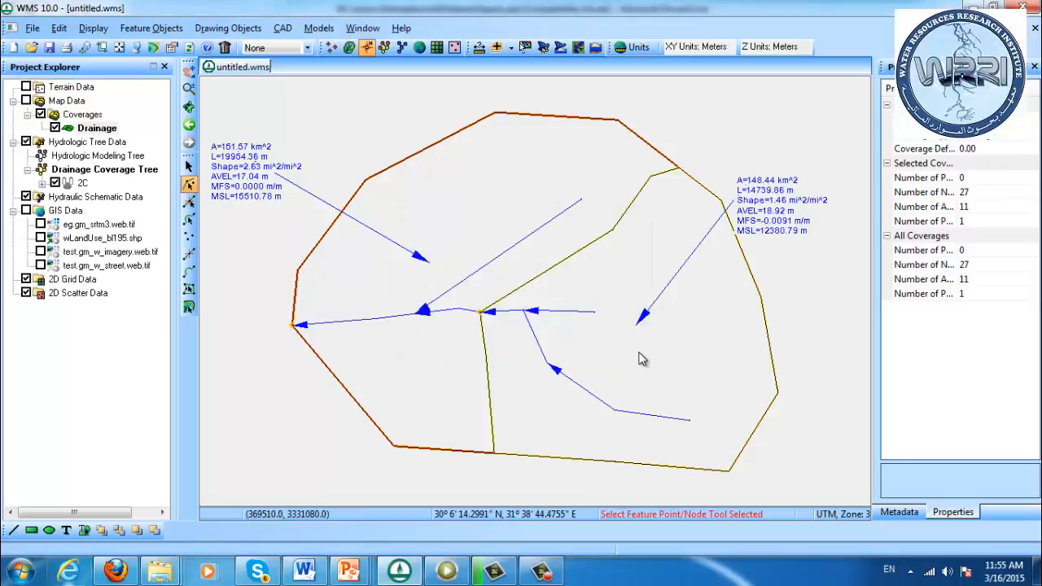
Recompute the basin data in square kilometers and meters, and select basin 2B in the Hydrologic Modeling module to review its parameters
{"action": "left_click", "coordinate": [130, 29]}
{"action": "left_click", "coordinate": [185, 342]}
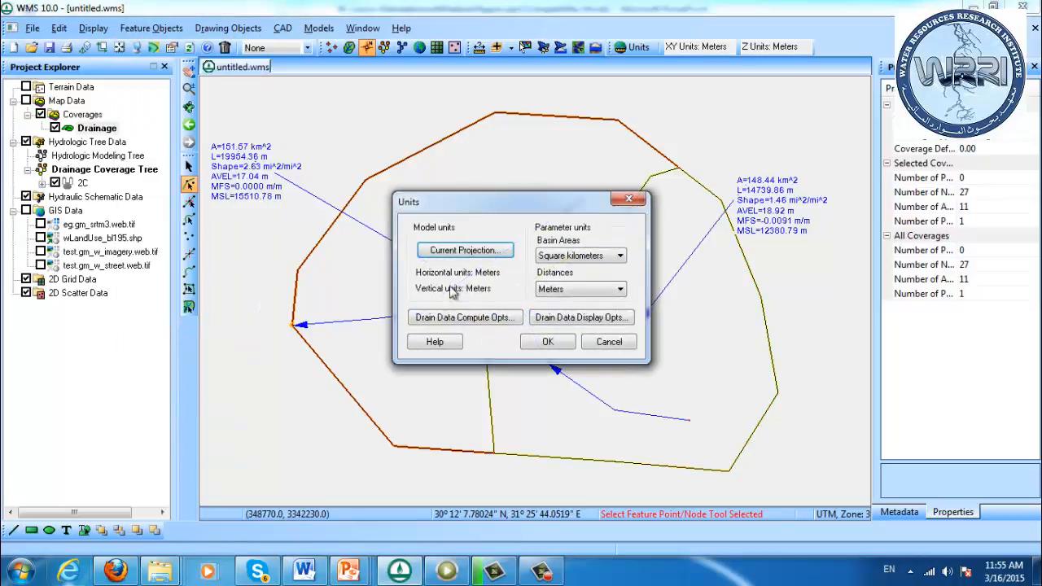
{"action": "left_click", "coordinate": [547, 341]}
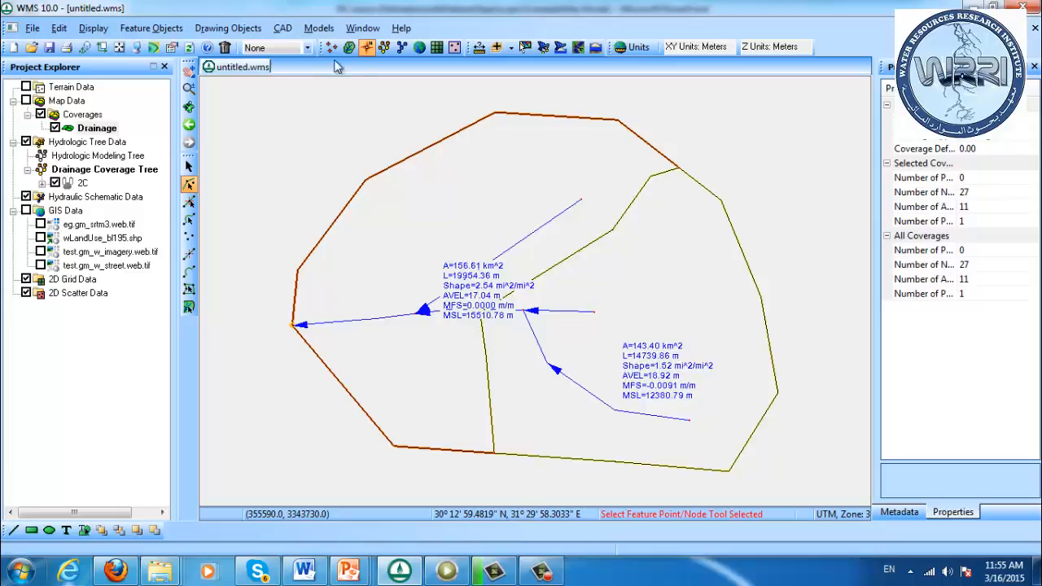
{"action": "left_click", "coordinate": [384, 49]}
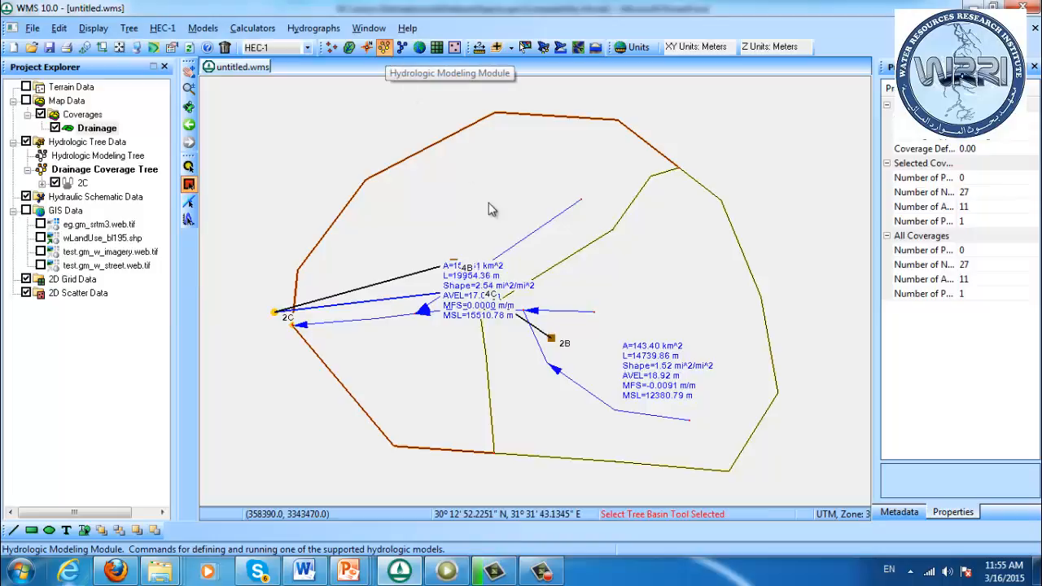
{"action": "left_click", "coordinate": [551, 341]}
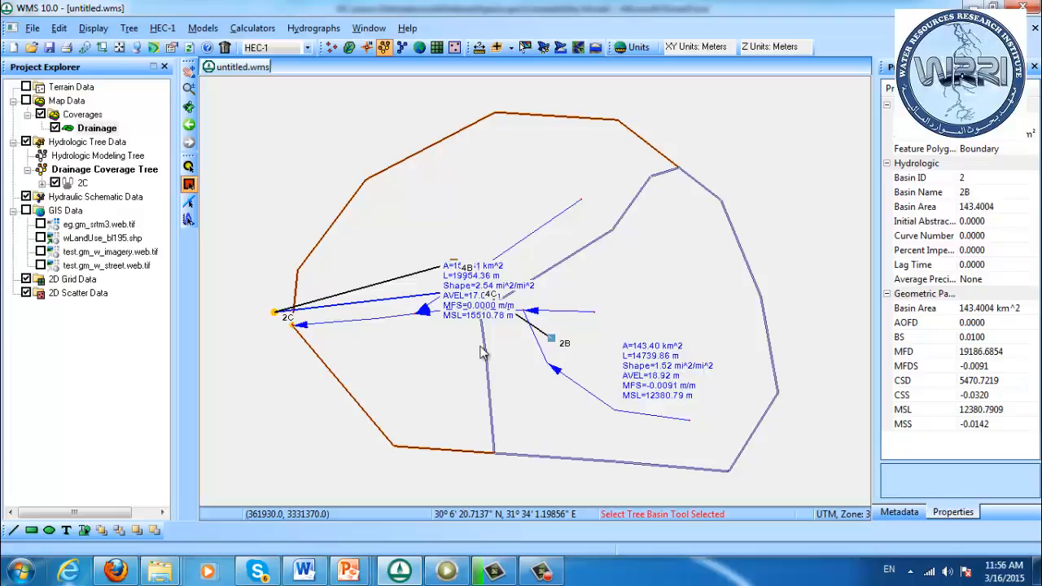
Start a new empty project in place of the current drainage model
{"action": "left_click", "coordinate": [13, 49]}
{"action": "left_click", "coordinate": [565, 317]}
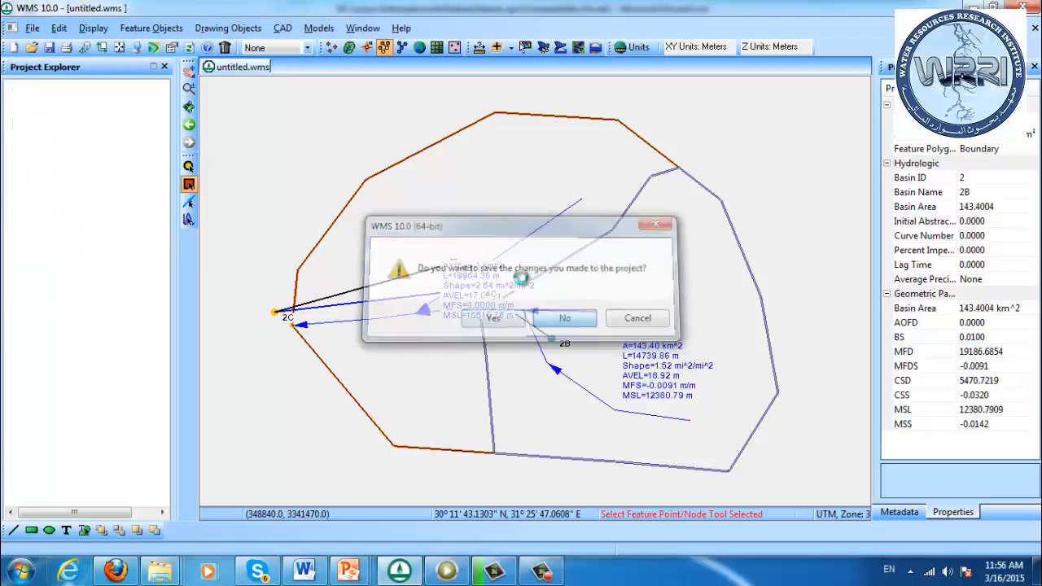
Switch to a Windows Explorer window docked beside the project and open the WorkshopFiles folder on Removable Disk (G:)
{"action": "left_click", "coordinate": [29, 29]}
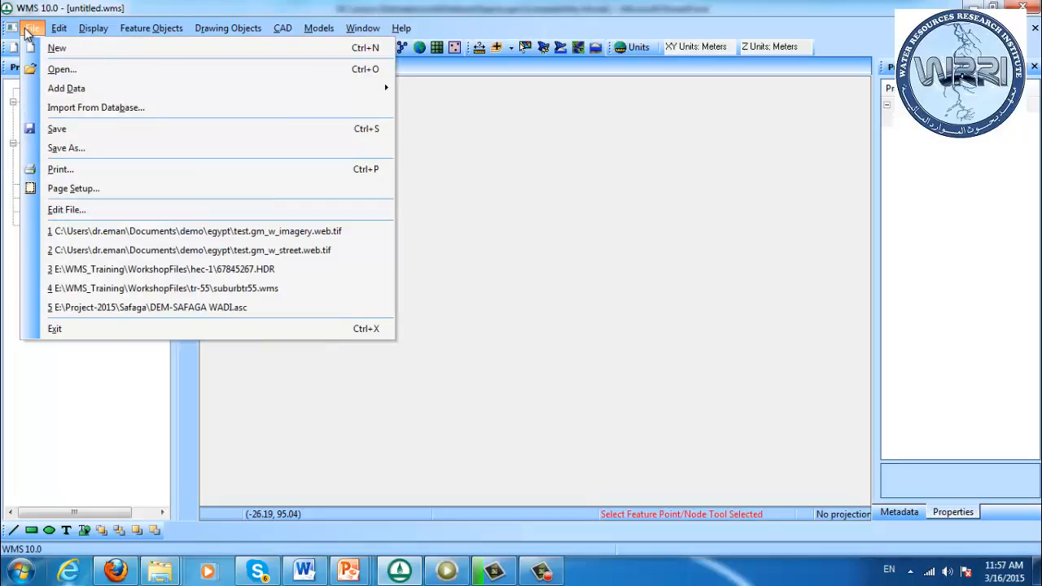
{"action": "left_click", "coordinate": [138, 7]}
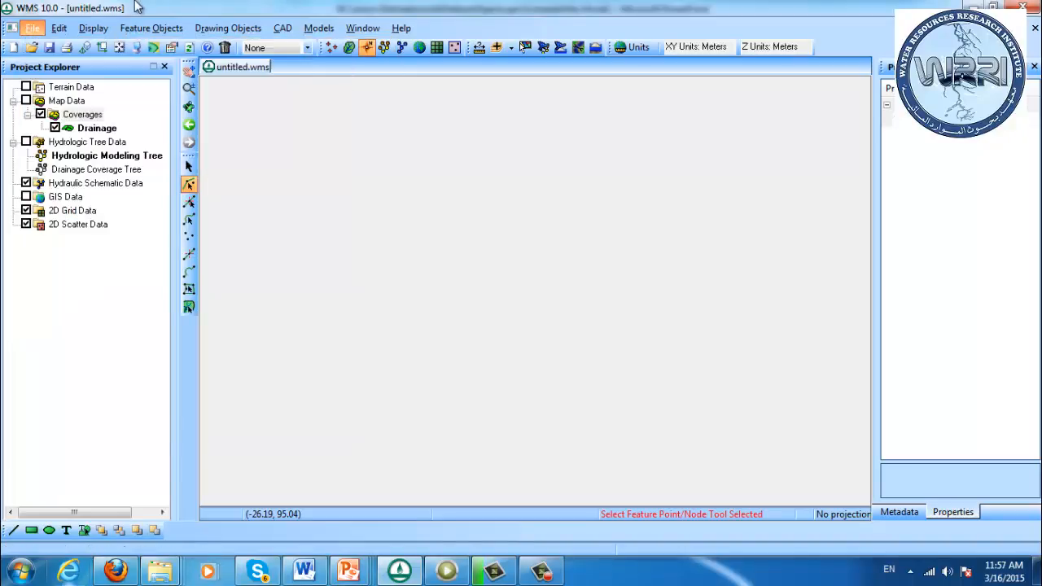
{"action": "key", "text": "super+e"}
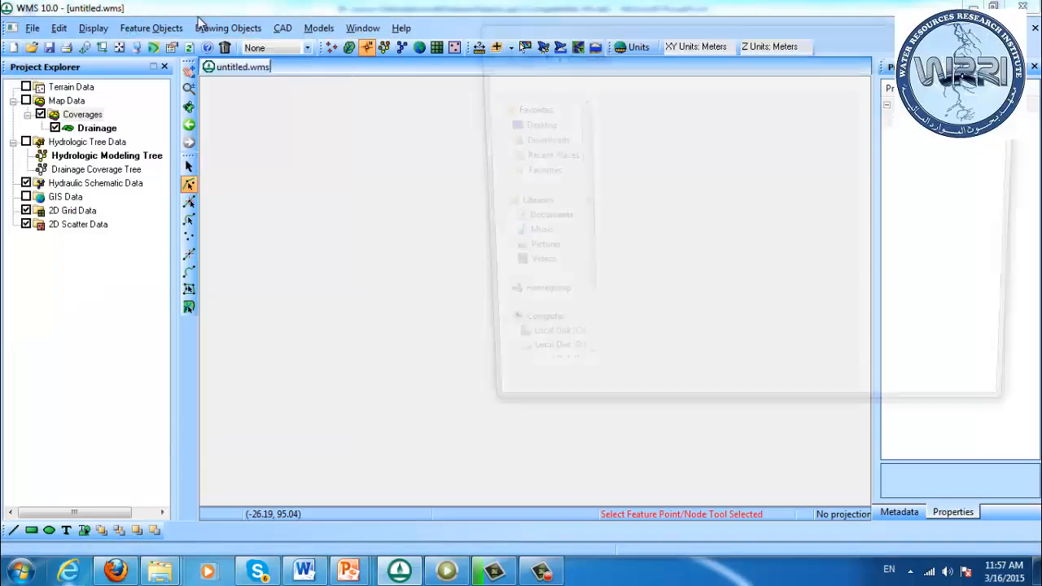
{"action": "key", "text": "super+Left"}
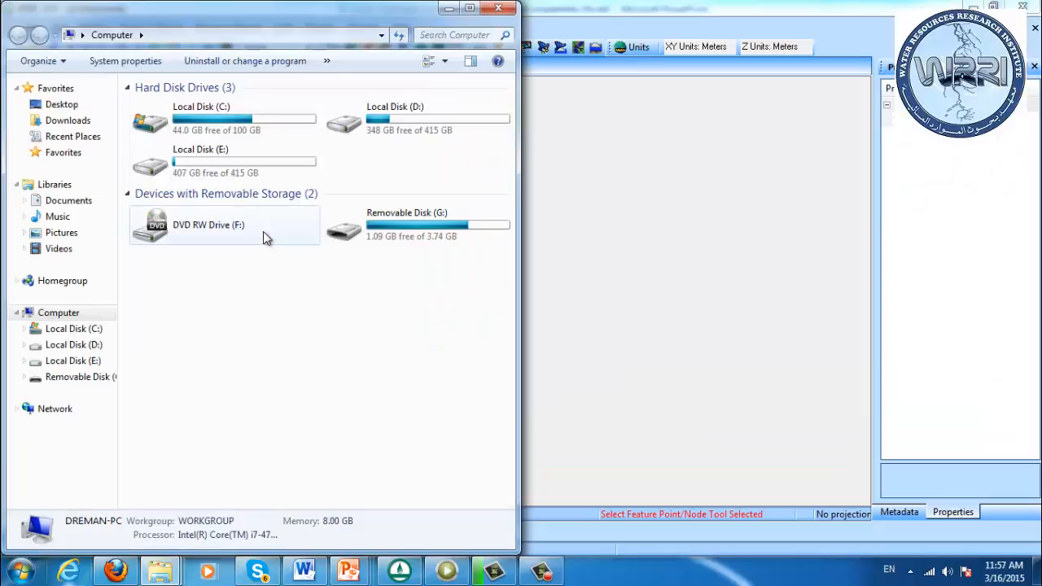
{"action": "double_click", "coordinate": [399, 220]}
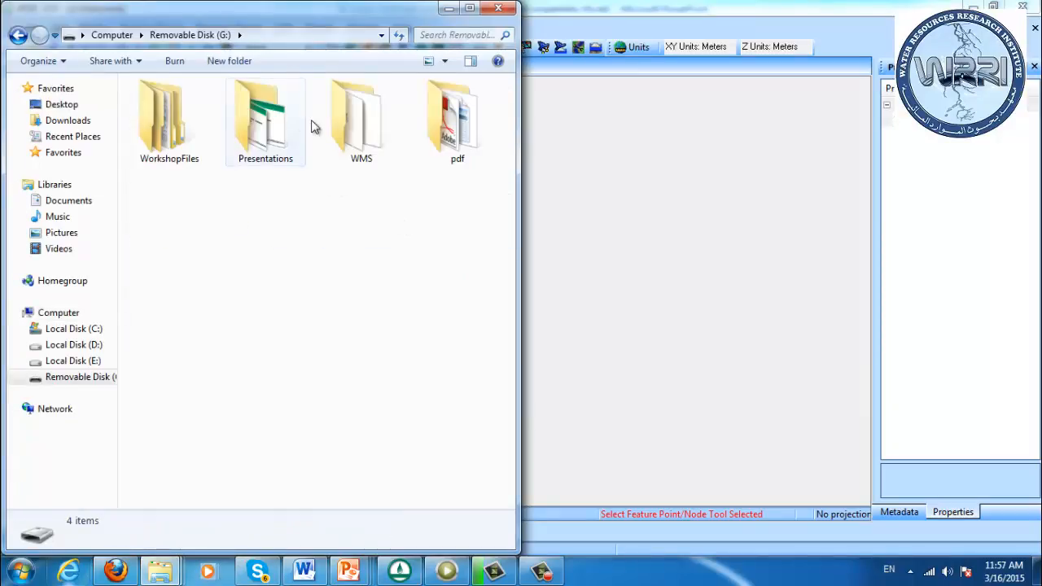
{"action": "double_click", "coordinate": [168, 126]}
Look through the WorkshopFiles archives for the feature object data and copy featureadv.zip
{"action": "left_click", "coordinate": [202, 187]}
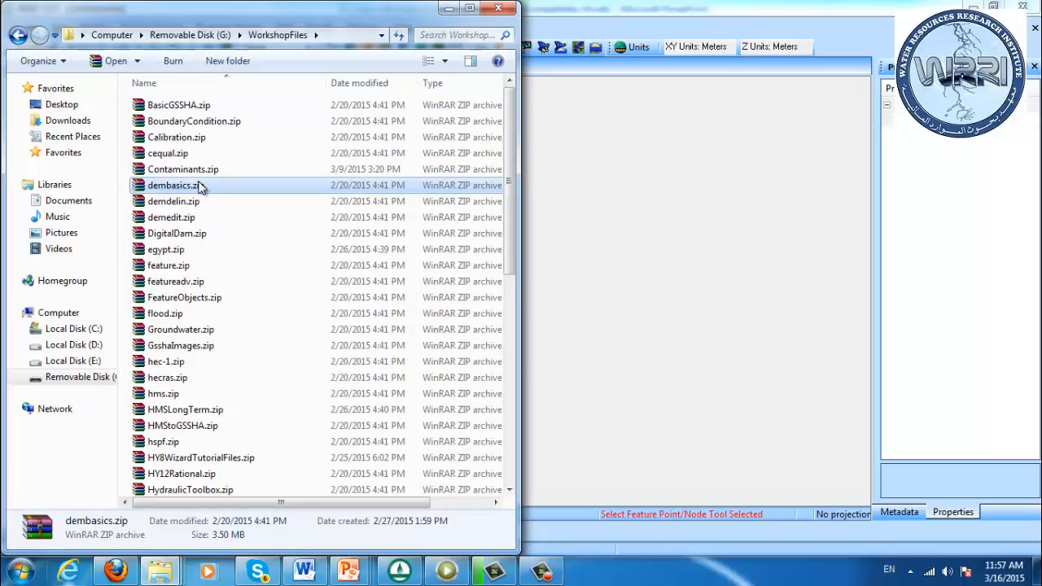
{"action": "key", "text": "m"}
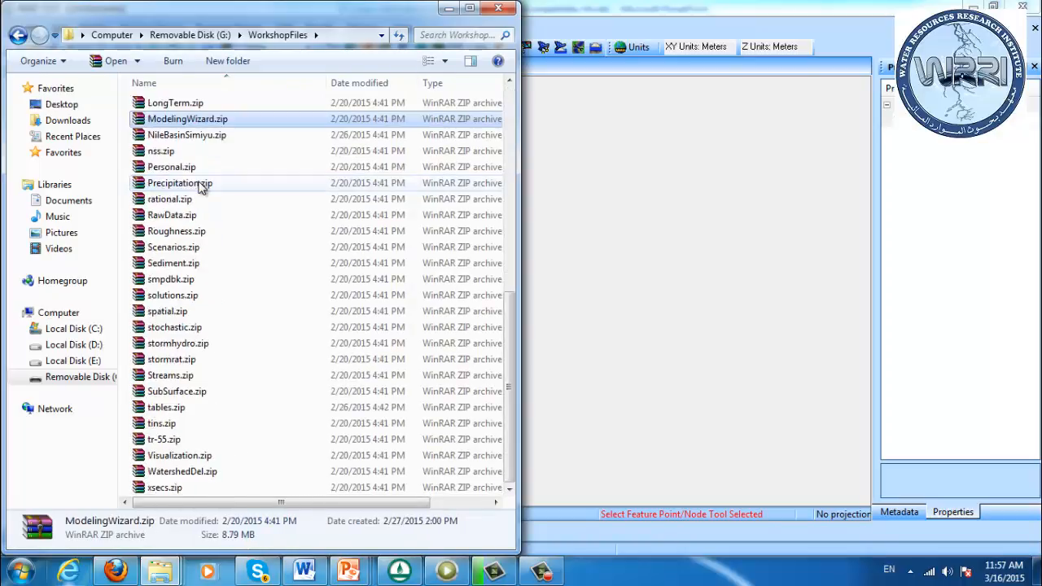
{"action": "key", "text": "Up"}
{"action": "key", "text": "Up"}
{"action": "key", "text": "Up"}
{"action": "key", "text": "Up"}
{"action": "key", "text": "Up"}
{"action": "key", "text": "Up"}
{"action": "key", "text": "Up"}
{"action": "key", "text": "Up"}
{"action": "key", "text": "Up"}
{"action": "key", "text": "Up"}
{"action": "key", "text": "Up"}
{"action": "key", "text": "Up"}
{"action": "key", "text": "Up"}
{"action": "key", "text": "Up"}
{"action": "key", "text": "Up"}
{"action": "key", "text": "Up"}
{"action": "key", "text": "Up"}
{"action": "key", "text": "Up"}
{"action": "key", "text": "Up"}
{"action": "key", "text": "Up"}
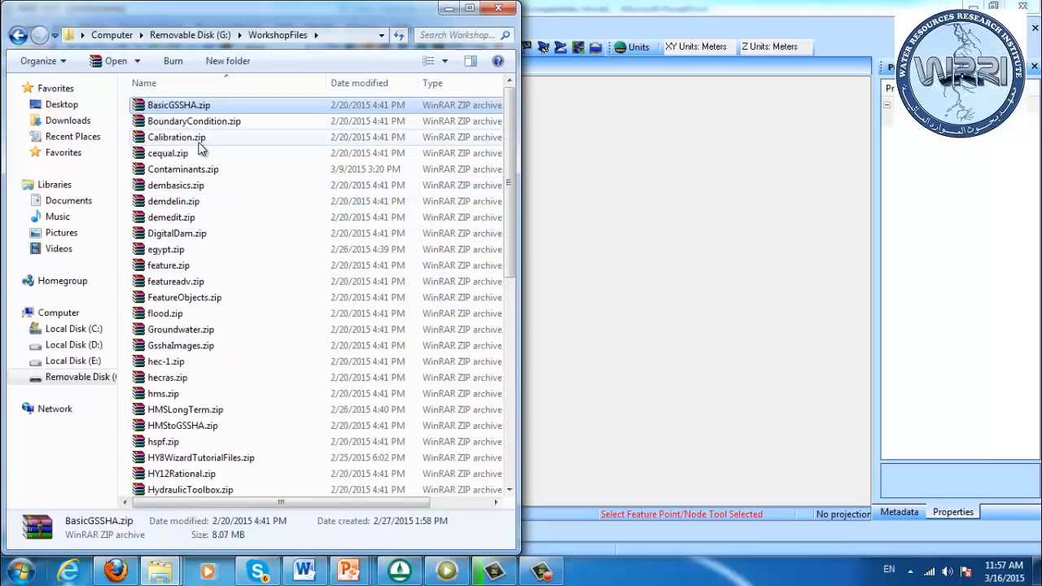
{"action": "left_click", "coordinate": [183, 252]}
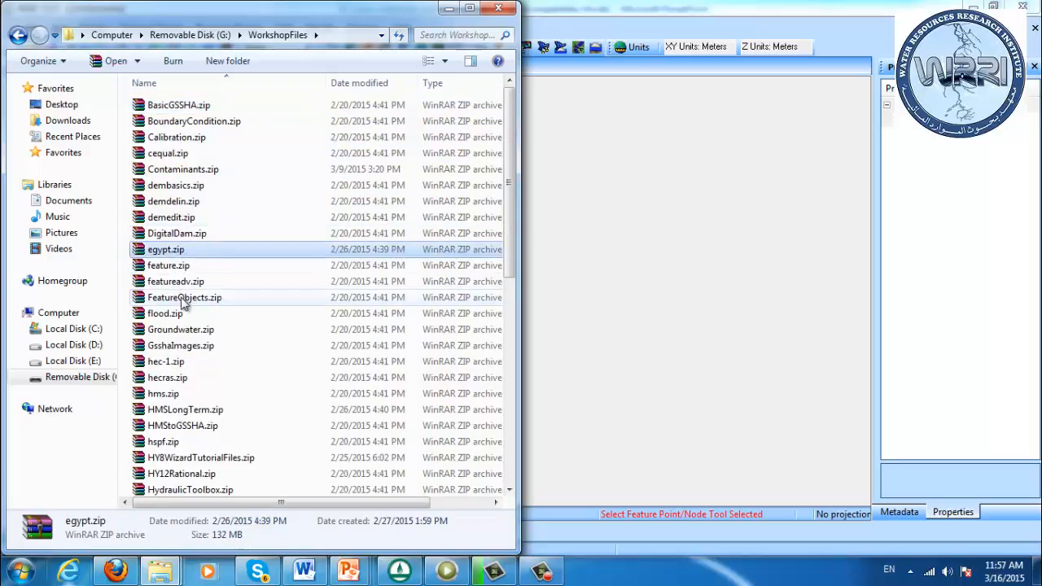
{"action": "left_click", "coordinate": [184, 301]}
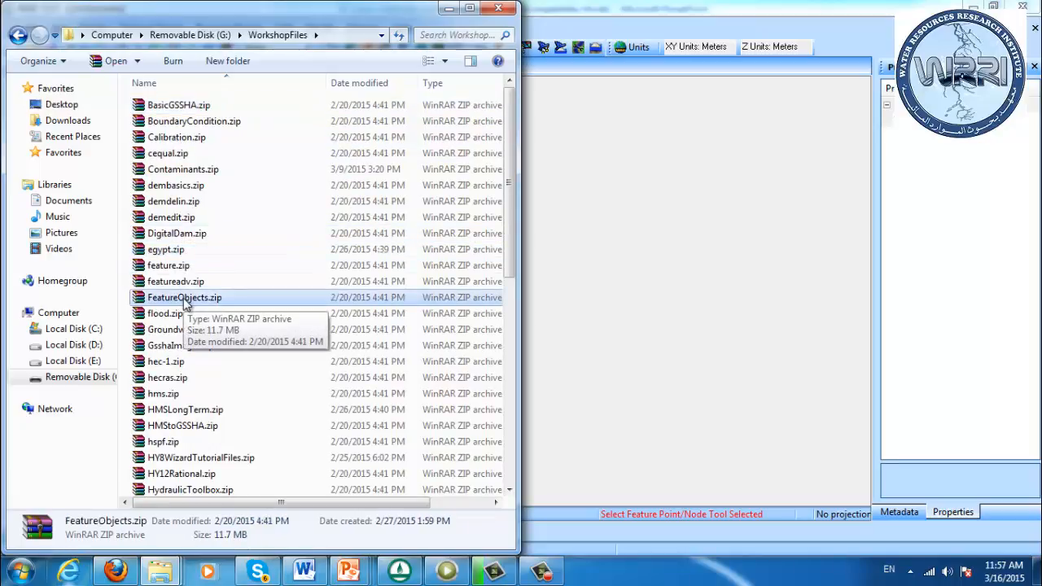
{"action": "left_click", "coordinate": [242, 283]}
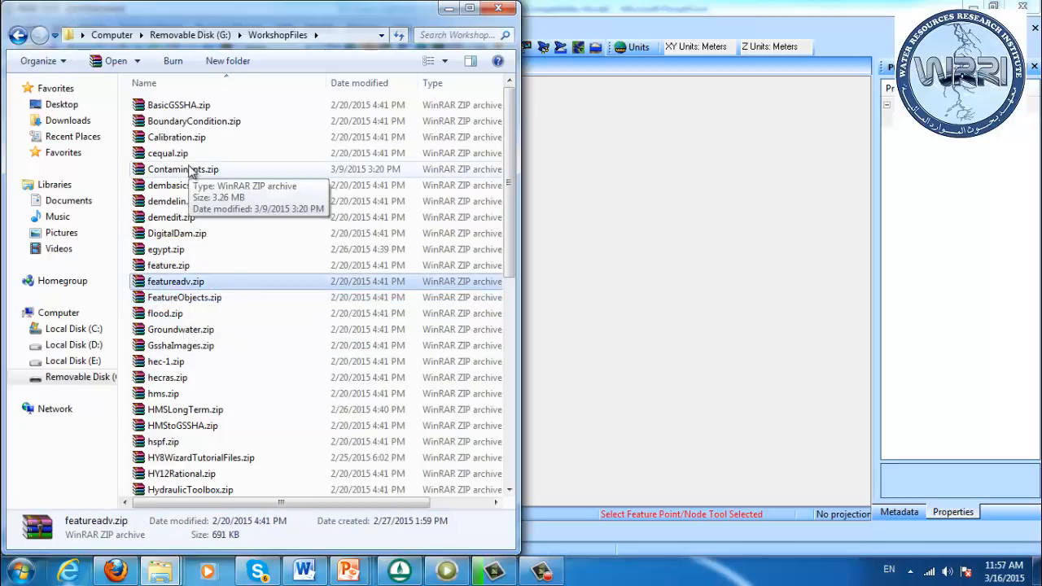
Create a folder named map inside the demo folder in Documents and paste featureadv.zip into it
{"action": "left_click", "coordinate": [334, 39]}
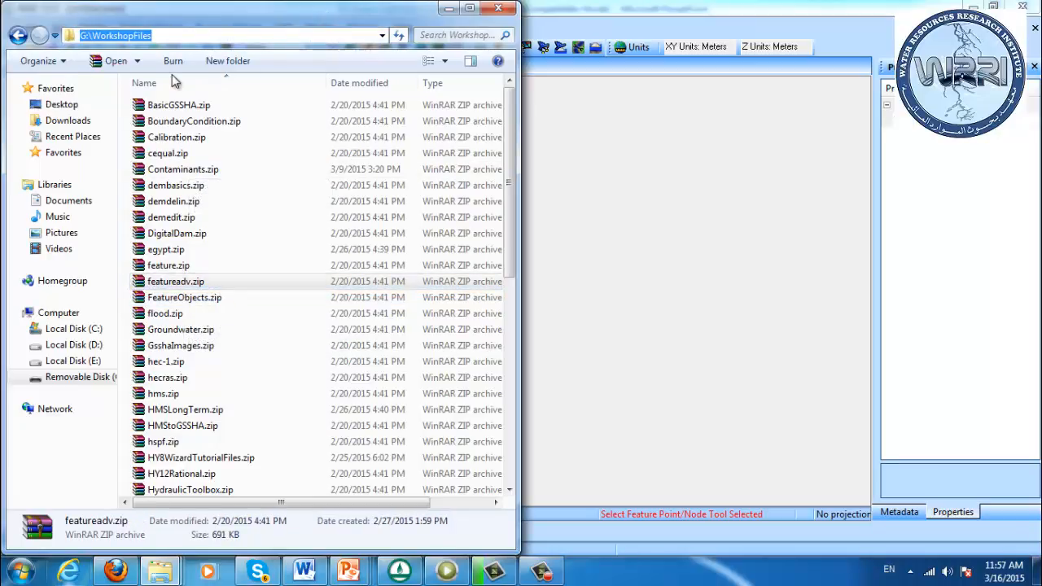
{"action": "left_click", "coordinate": [77, 199]}
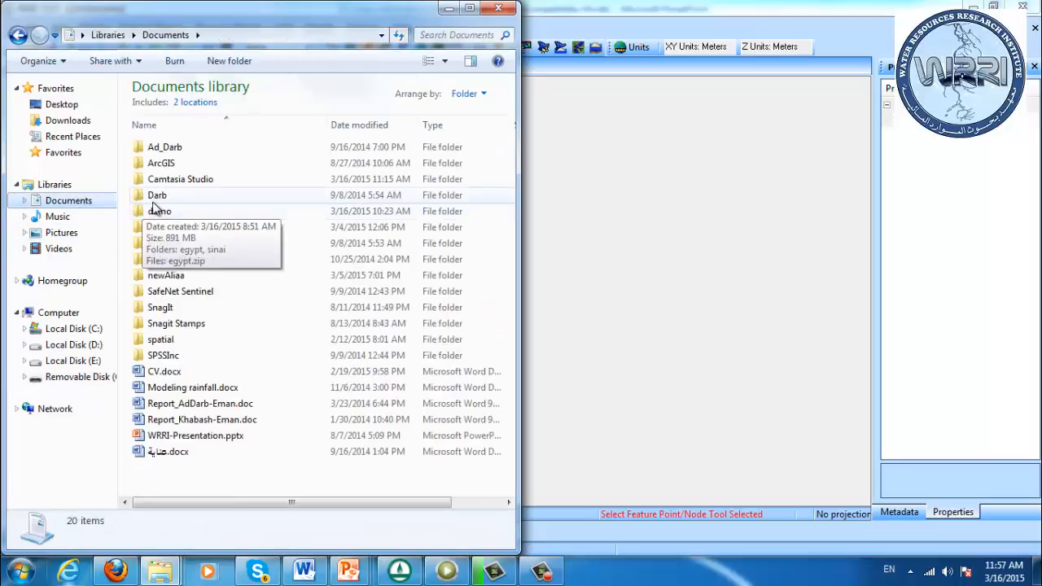
{"action": "double_click", "coordinate": [153, 207]}
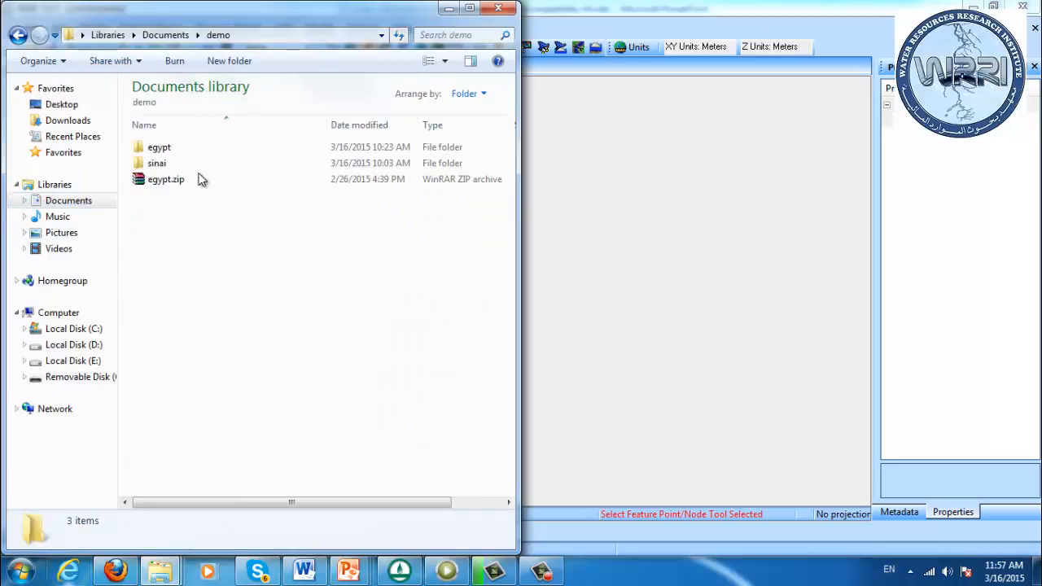
{"action": "left_click", "coordinate": [236, 61]}
{"action": "type", "text": "map"}
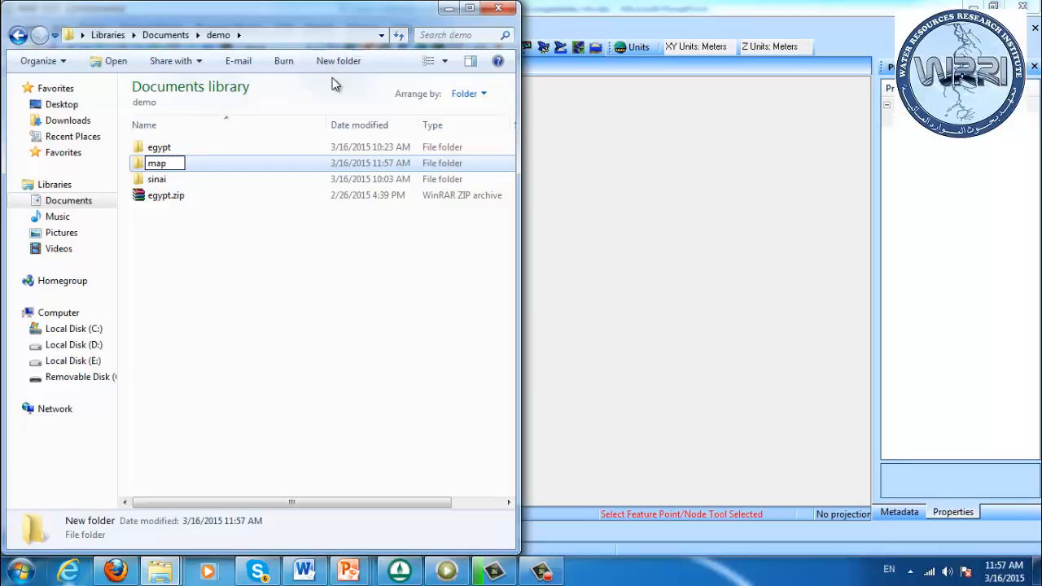
{"action": "key", "text": "Return"}
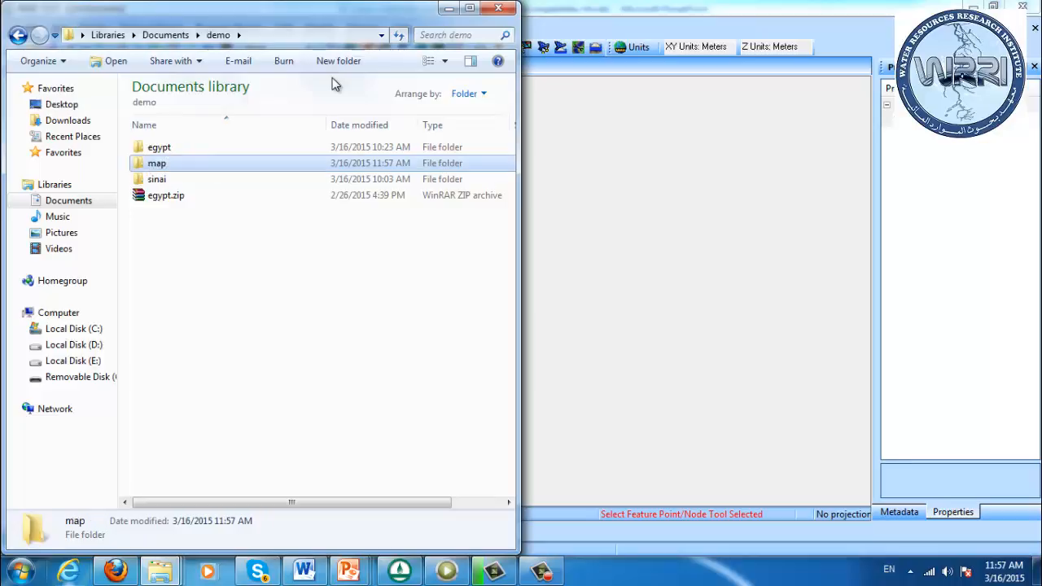
{"action": "key", "text": "Return"}
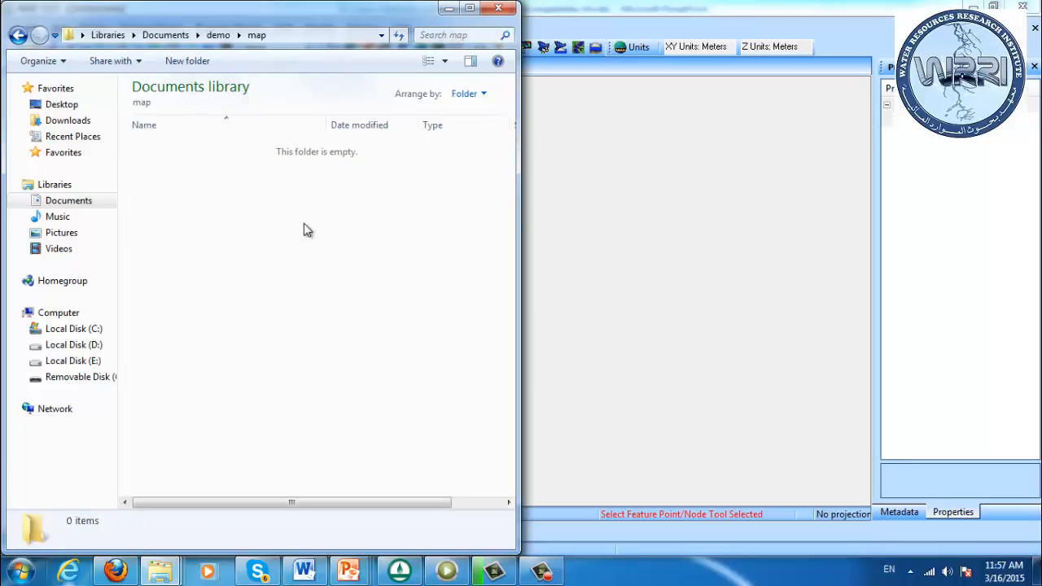
{"action": "key", "text": "ctrl+v"}
Extract the featureadv folder from featureadv.zip into the map folder with WinRAR, and open the extracted folder
{"action": "right_click", "coordinate": [228, 153]}
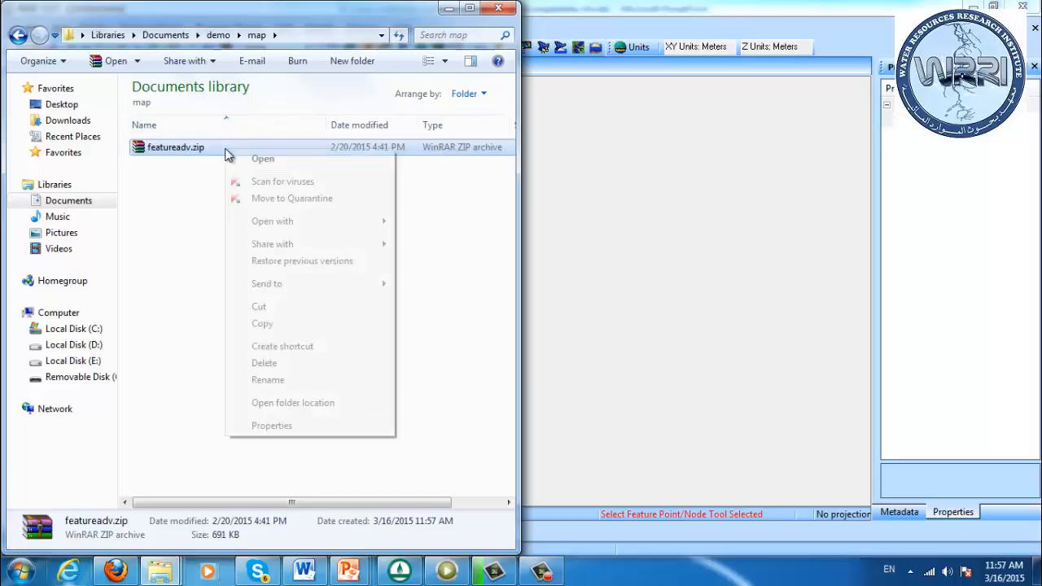
{"action": "mouse_move", "coordinate": [280, 285]}
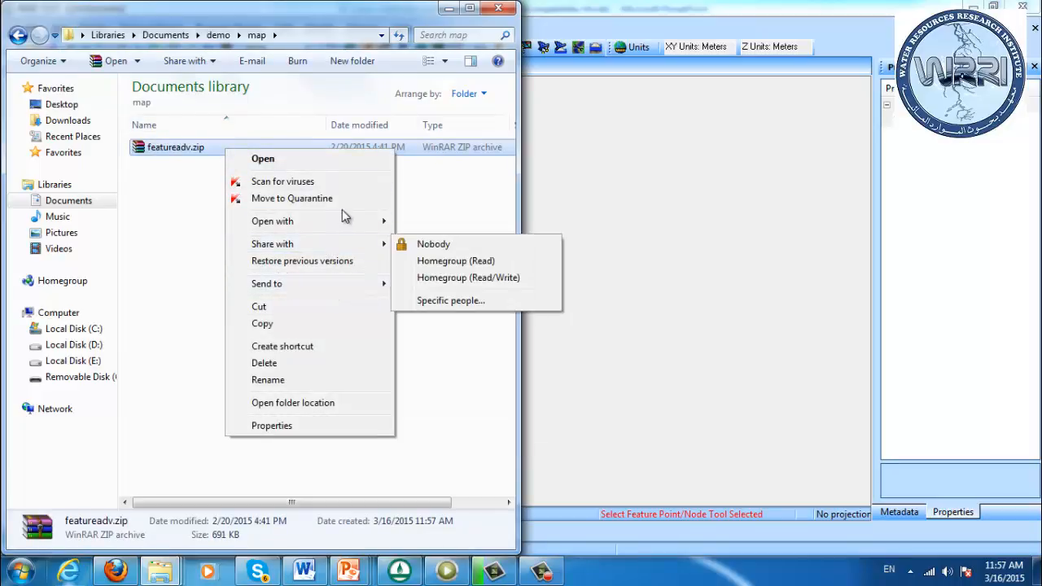
{"action": "mouse_move", "coordinate": [341, 221]}
{"action": "left_click", "coordinate": [447, 238]}
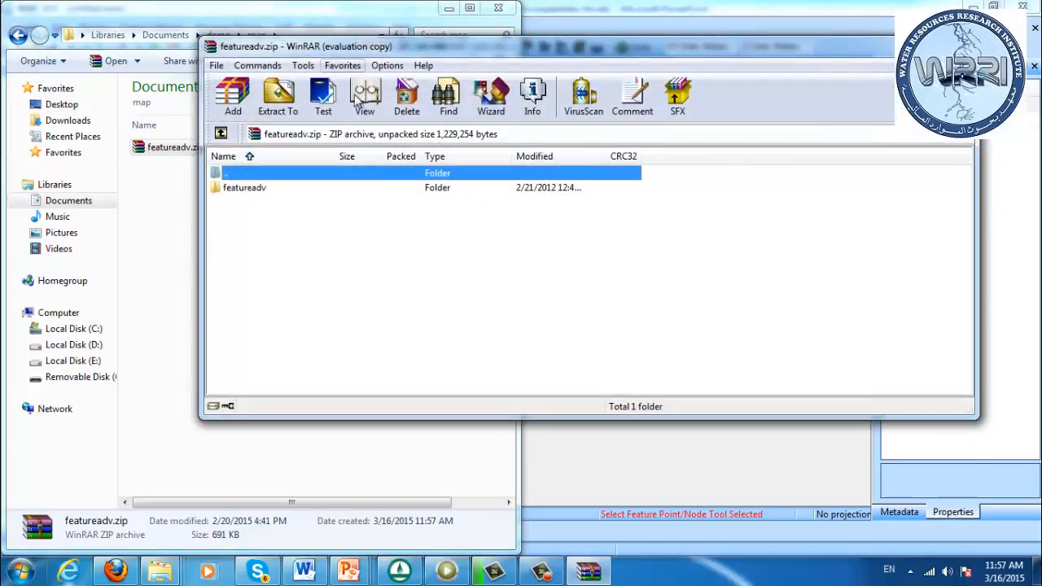
{"action": "left_click", "coordinate": [260, 189]}
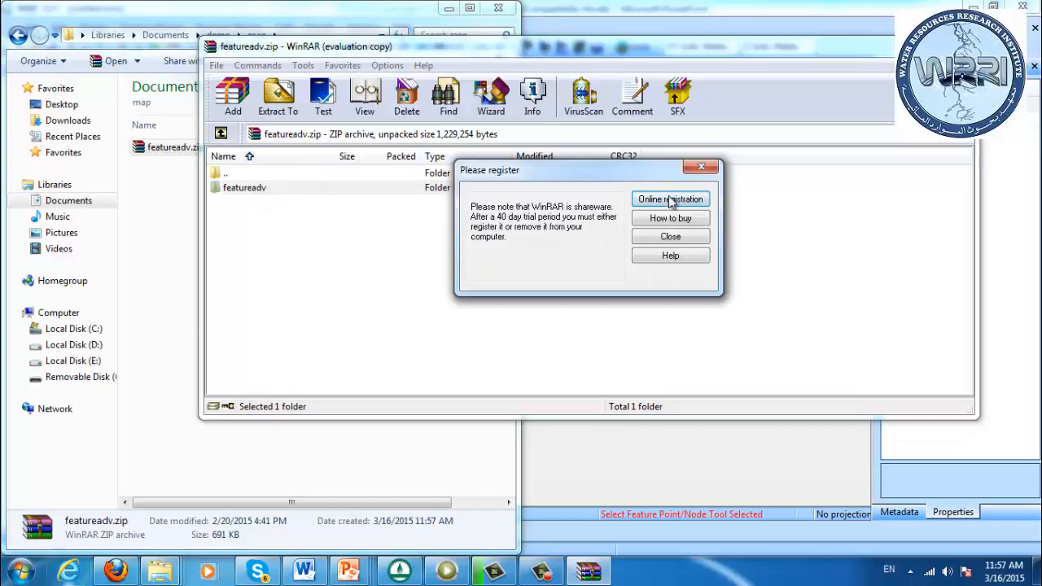
{"action": "left_click", "coordinate": [670, 236]}
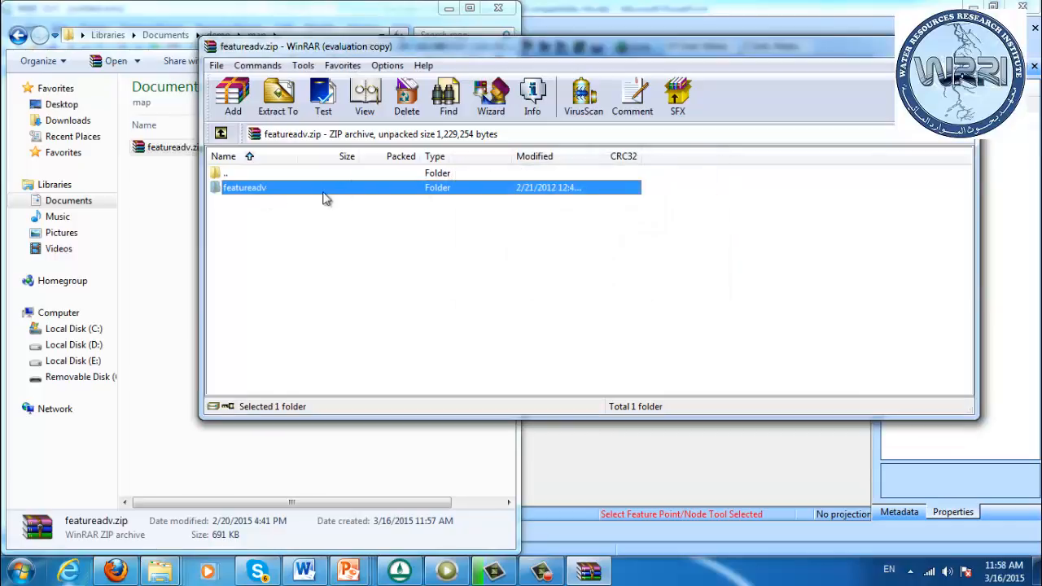
{"action": "left_click", "coordinate": [165, 236]}
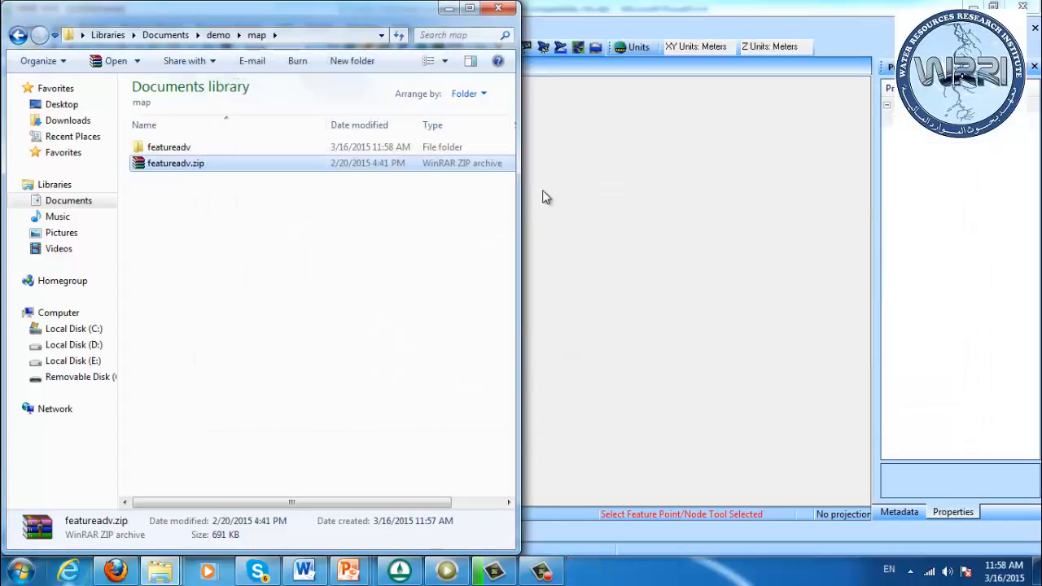
{"action": "double_click", "coordinate": [371, 147]}
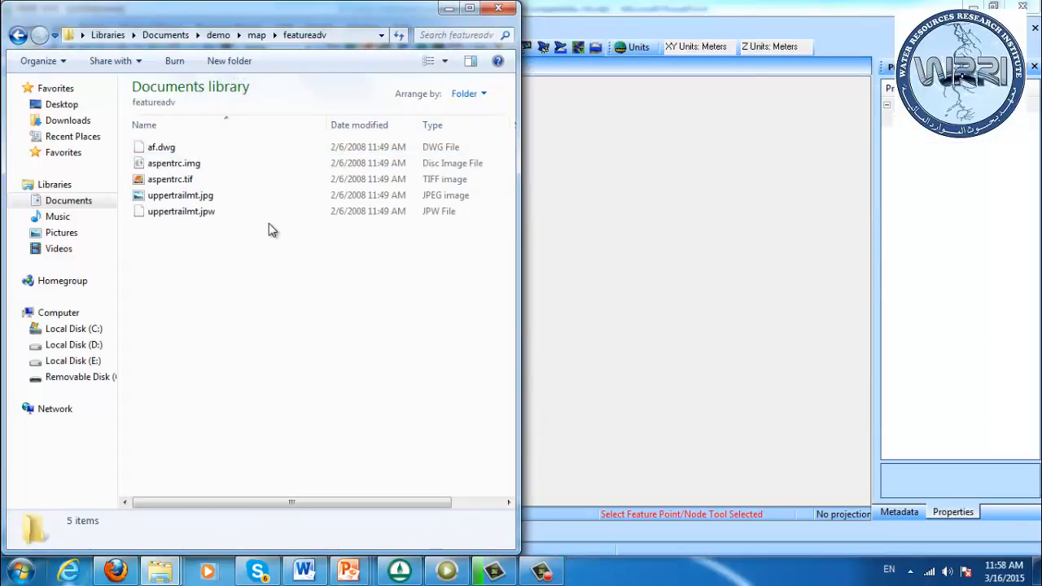
Open a second Explorer window beside the featureadv folder and show the WorkshopFiles folder on Removable Disk (G:) in it
{"action": "key", "text": "alt"}
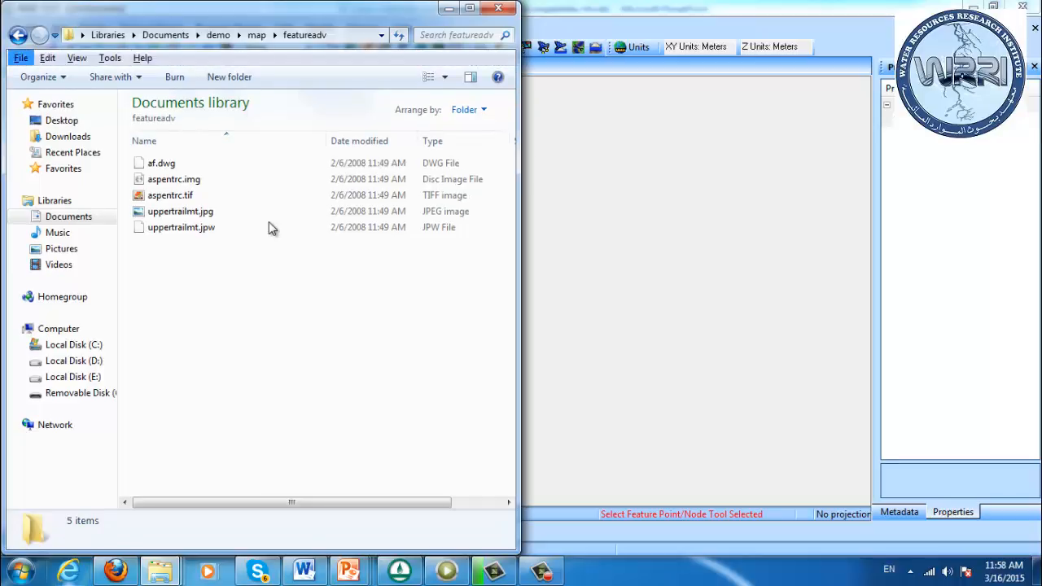
{"action": "key", "text": "alt+Tab"}
{"action": "key", "text": "alt+Tab"}
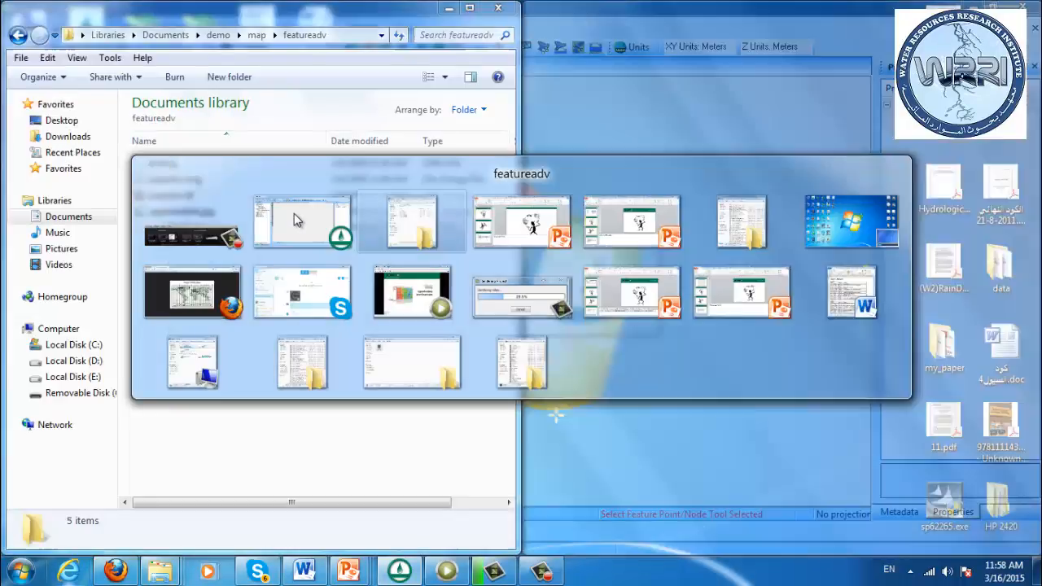
{"action": "key", "text": "super+e"}
{"action": "key", "text": "super+Right"}
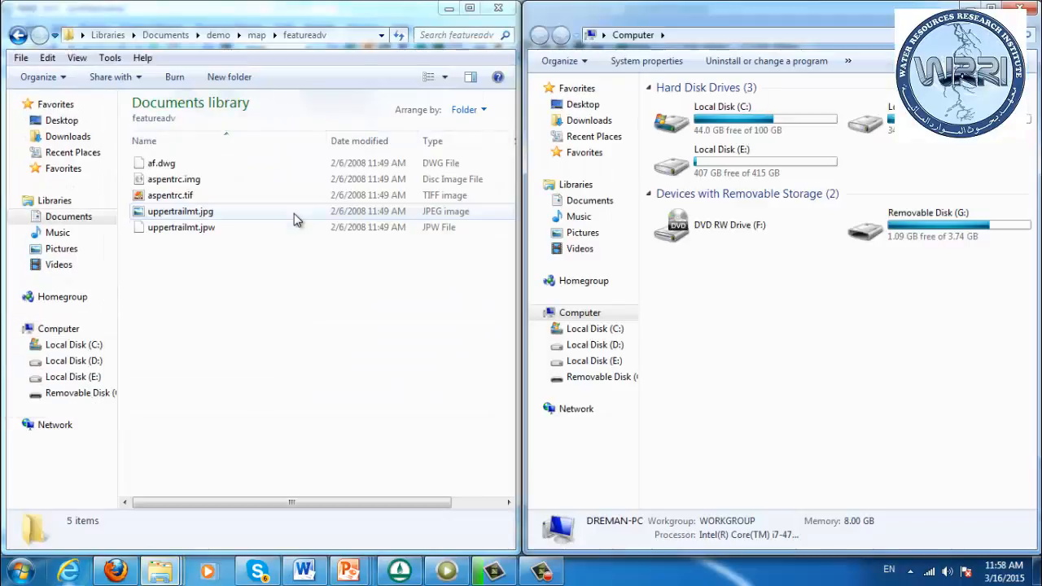
{"action": "double_click", "coordinate": [903, 237]}
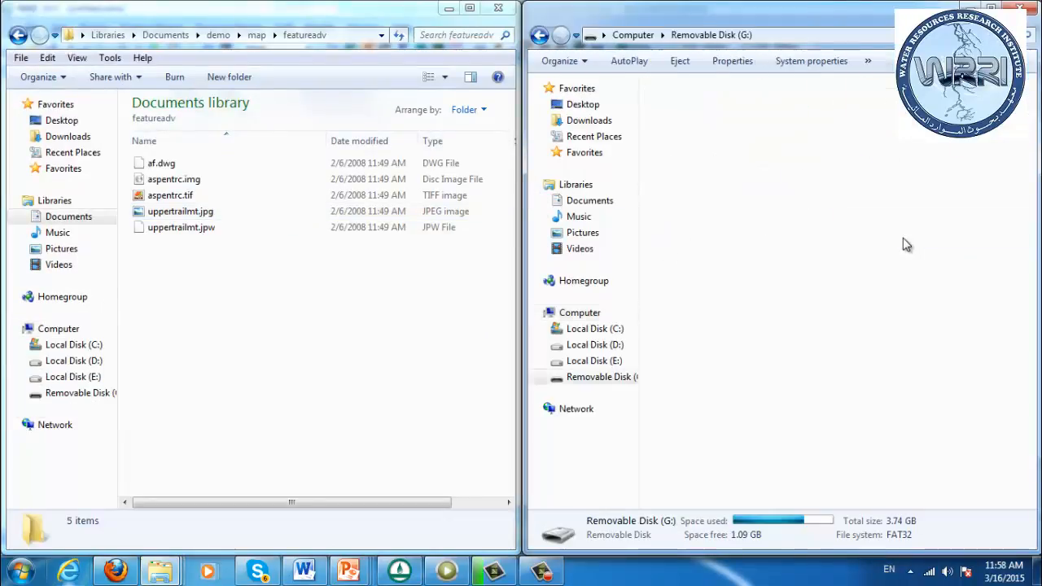
{"action": "double_click", "coordinate": [690, 119]}
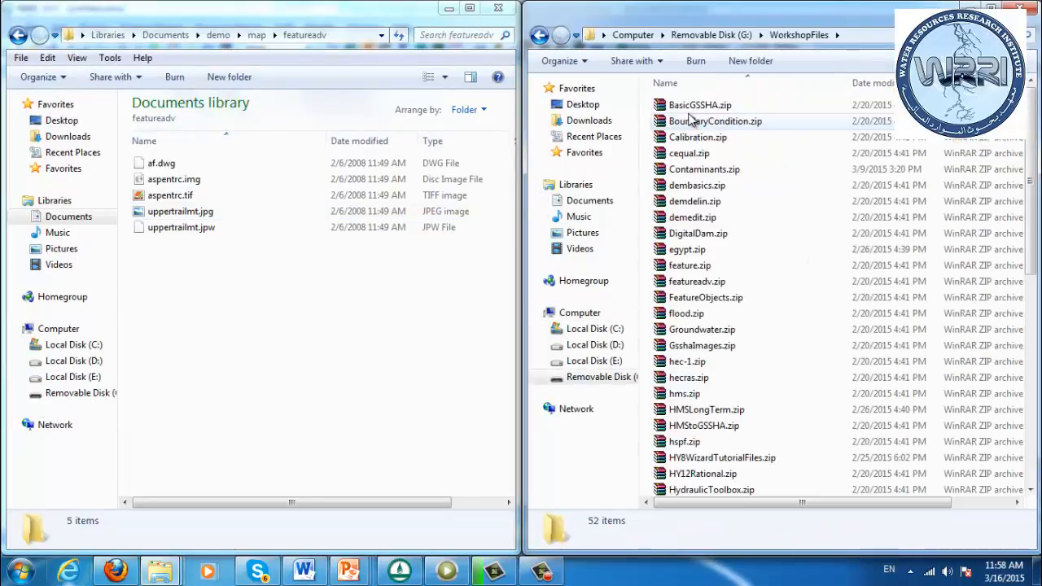
Select FeatureObjects.zip among the archives and paste the copied featureadv.zip into the WorkshopFiles folder
{"action": "key", "text": "f"}
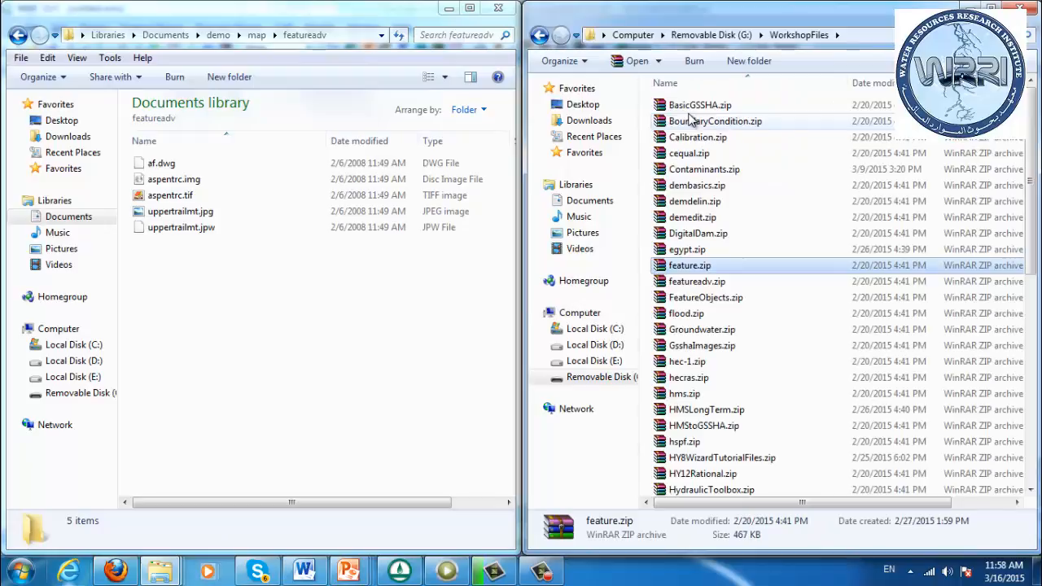
{"action": "key", "text": "Down"}
{"action": "key", "text": "Down"}
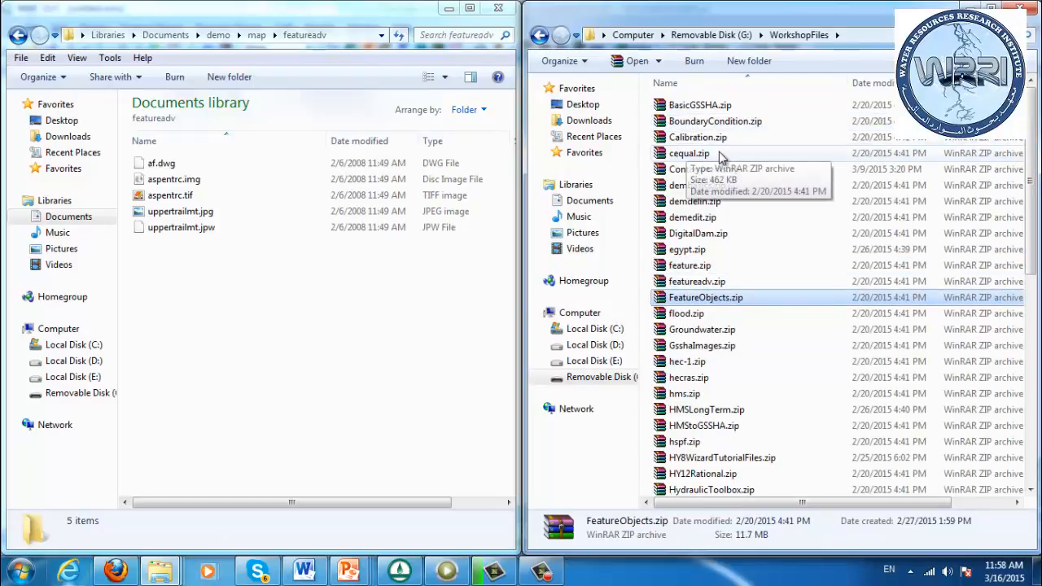
{"action": "key", "text": "ctrl+v"}
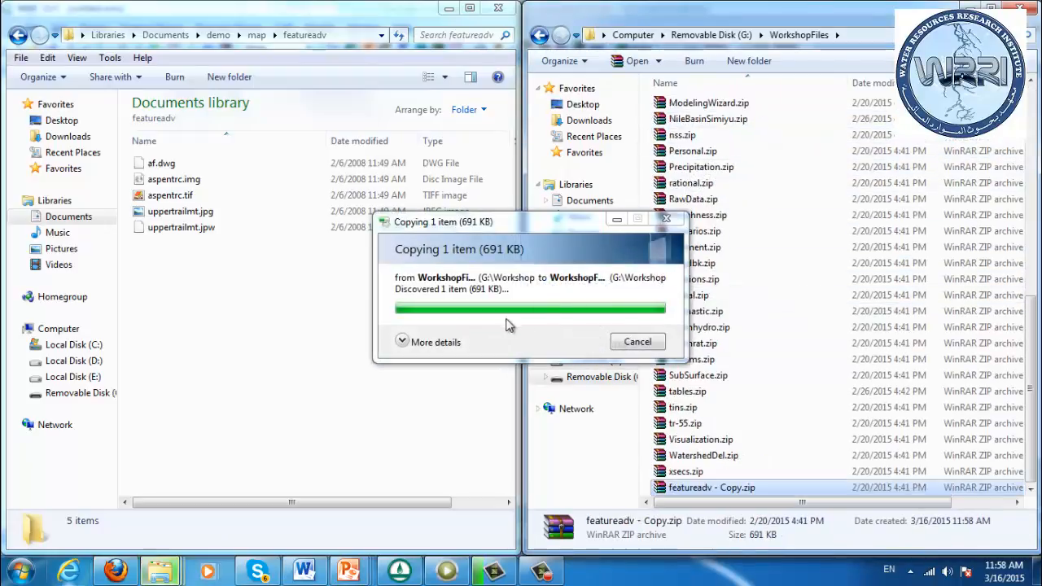
Look through the archives in WorkshopFiles for the FeatureObjects archive and decline turning on Sticky Keys
{"action": "left_click", "coordinate": [706, 266]}
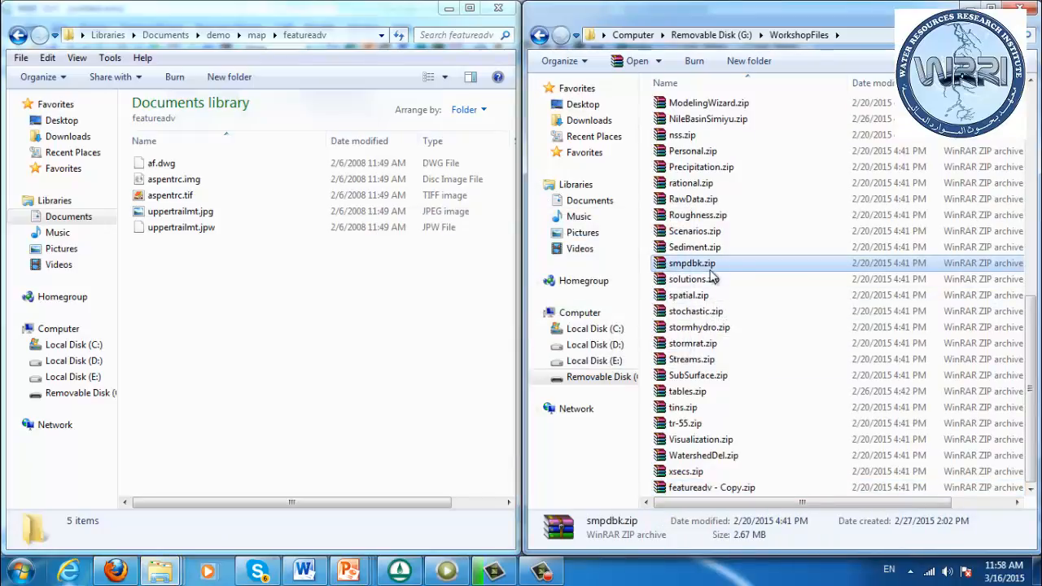
{"action": "key", "text": "End"}
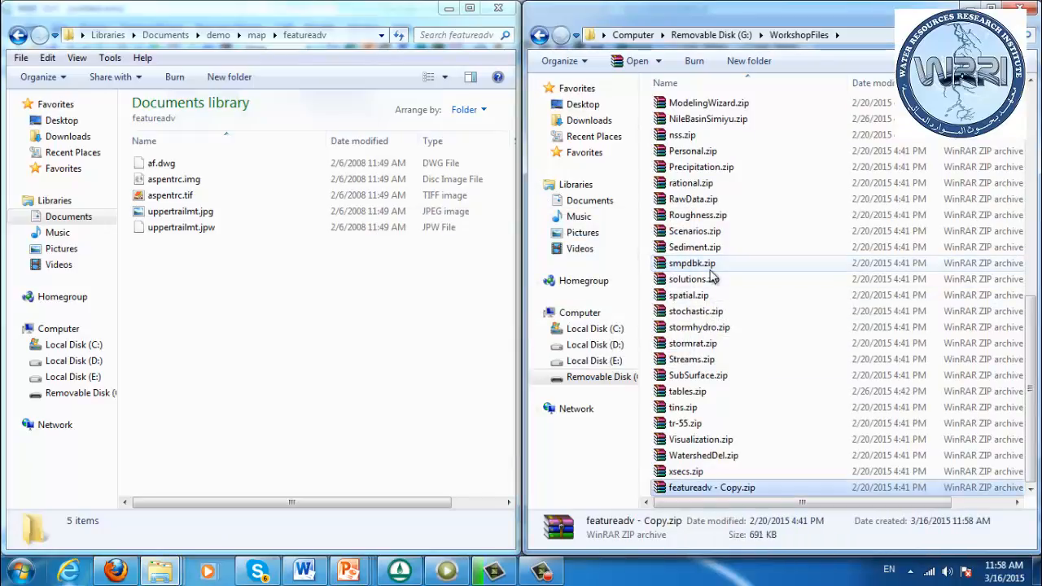
{"action": "key", "text": "Up"}
{"action": "key", "text": "Up"}
{"action": "key", "text": "Up"}
{"action": "key", "text": "Up"}
{"action": "key", "text": "Up"}
{"action": "key", "text": "Up"}
{"action": "key", "text": "Up"}
{"action": "key", "text": "Up"}
{"action": "key", "text": "Up"}
{"action": "key", "text": "Up"}
{"action": "key", "text": "Up"}
{"action": "key", "text": "Up"}
{"action": "key", "text": "Up"}
{"action": "key", "text": "Up"}
{"action": "key", "text": "Up"}
{"action": "key", "text": "Up"}
{"action": "key", "text": "Up"}
{"action": "key", "text": "Up"}
{"action": "key", "text": "Up"}
{"action": "key", "text": "Up"}
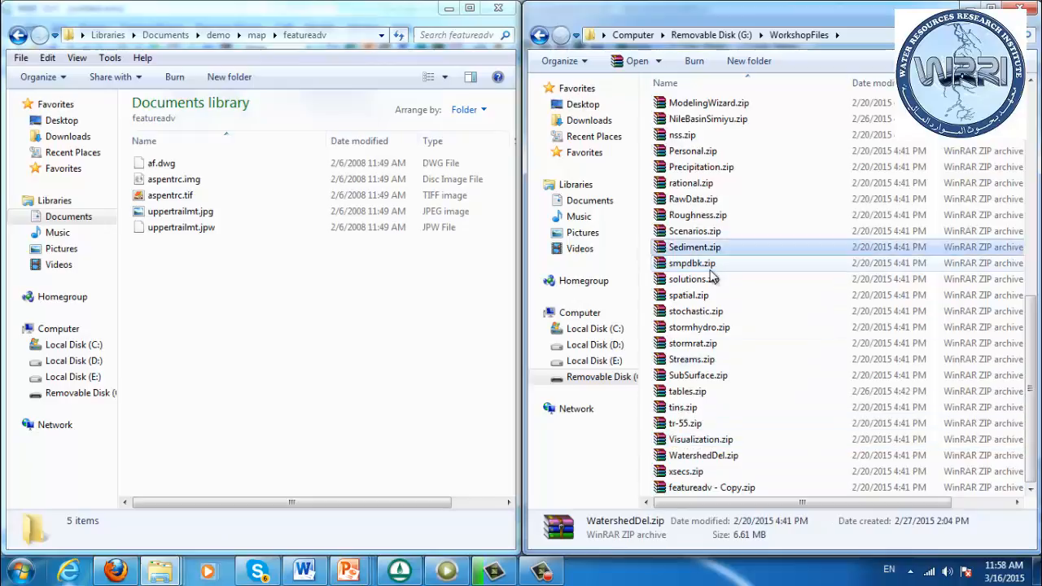
{"action": "key", "text": "Up"}
{"action": "key", "text": "Up"}
{"action": "key", "text": "Up"}
{"action": "key", "text": "Up"}
{"action": "key", "text": "Up"}
{"action": "key", "text": "Up"}
{"action": "key", "text": "Up"}
{"action": "key", "text": "Up"}
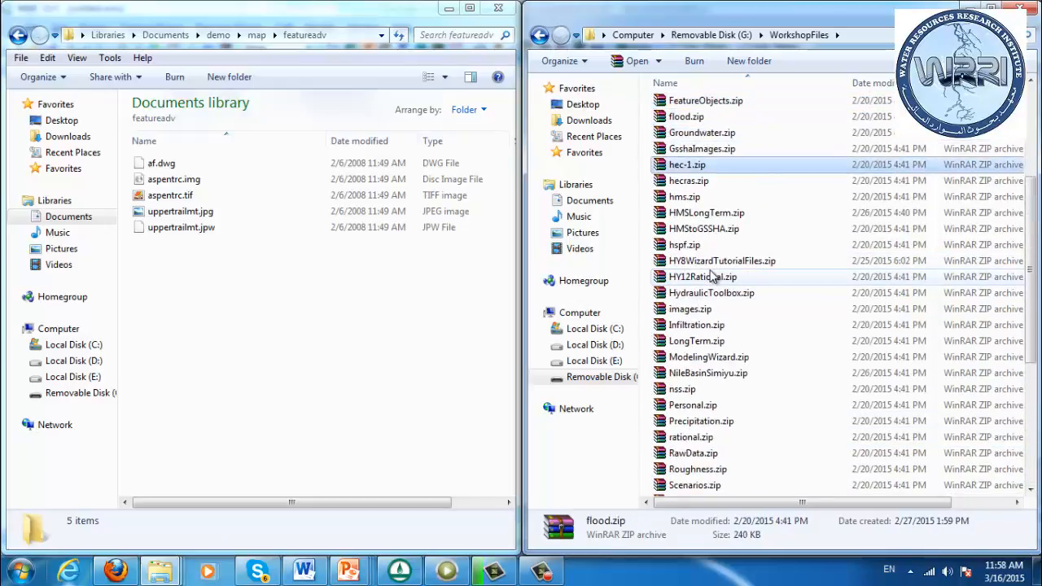
{"action": "key", "text": "Up"}
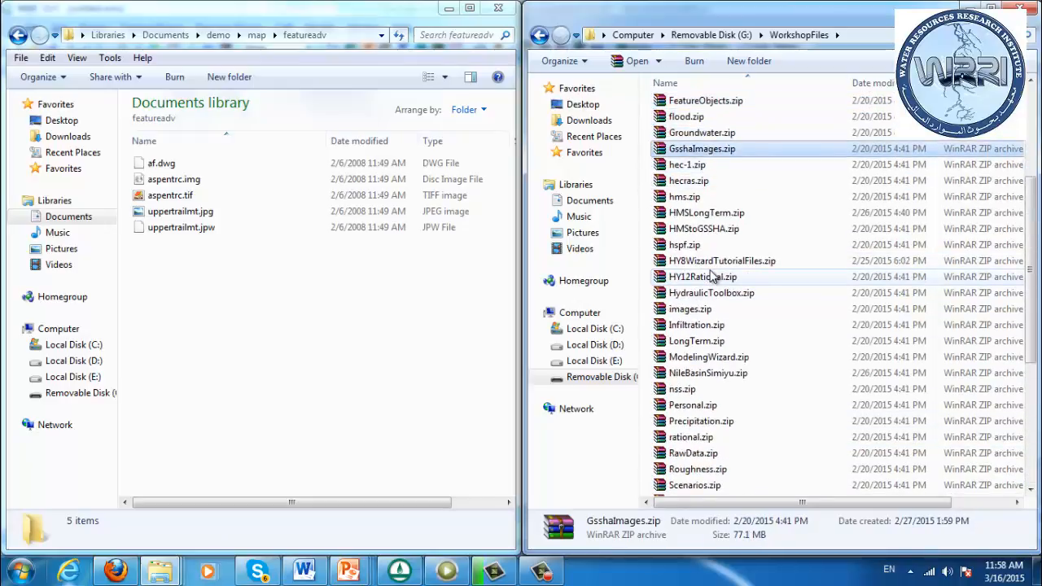
{"action": "key", "text": "Up"}
{"action": "key", "text": "shift"}
{"action": "key", "text": "shift"}
{"action": "key", "text": "shift"}
{"action": "key", "text": "shift"}
{"action": "key", "text": "shift"}
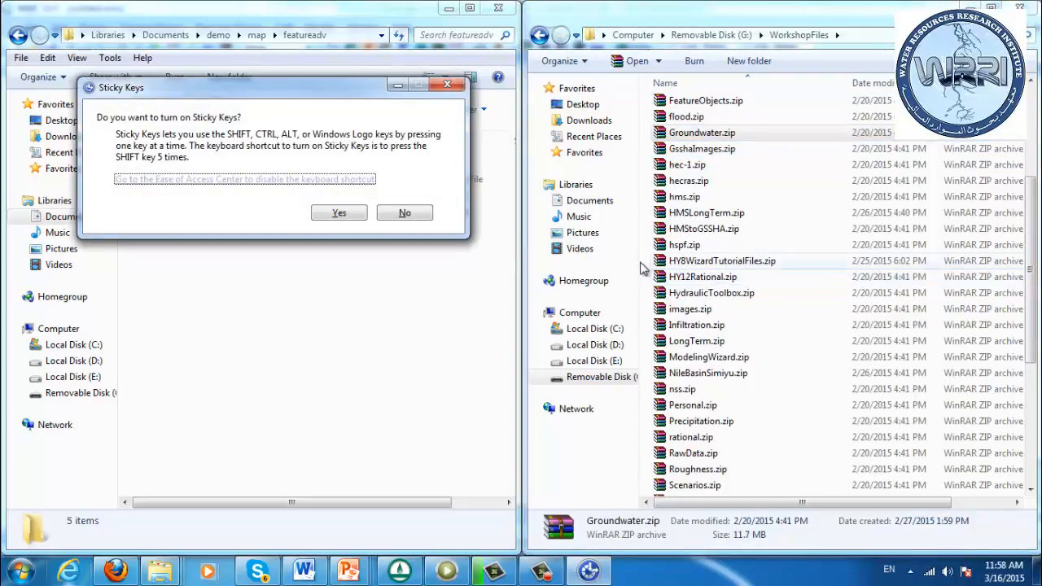
{"action": "left_click", "coordinate": [405, 212]}
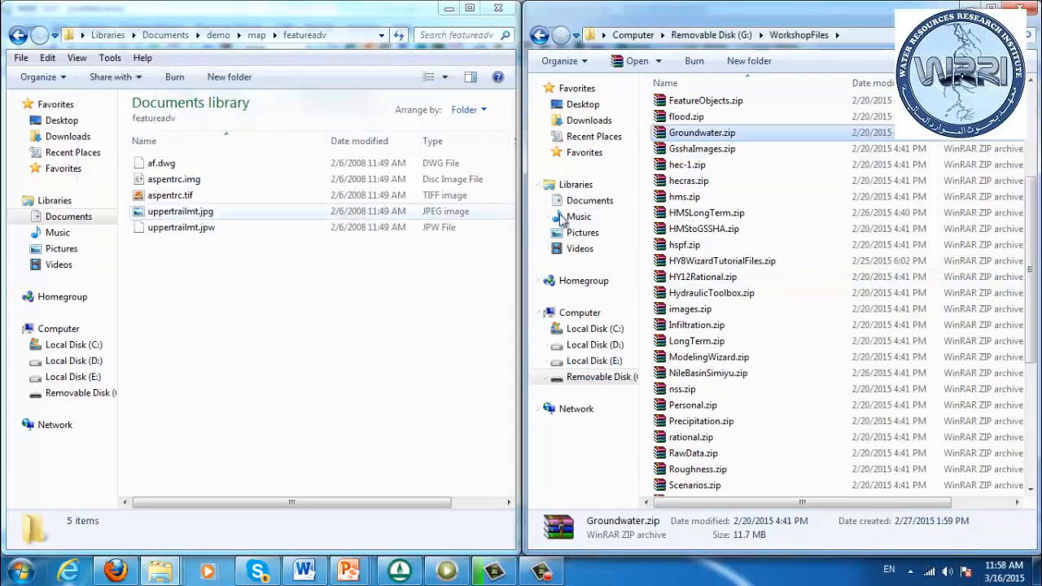
Copy FeatureObjects.zip from WorkshopFiles into the map folder inside Documents\demo
{"action": "left_click", "coordinate": [704, 102]}
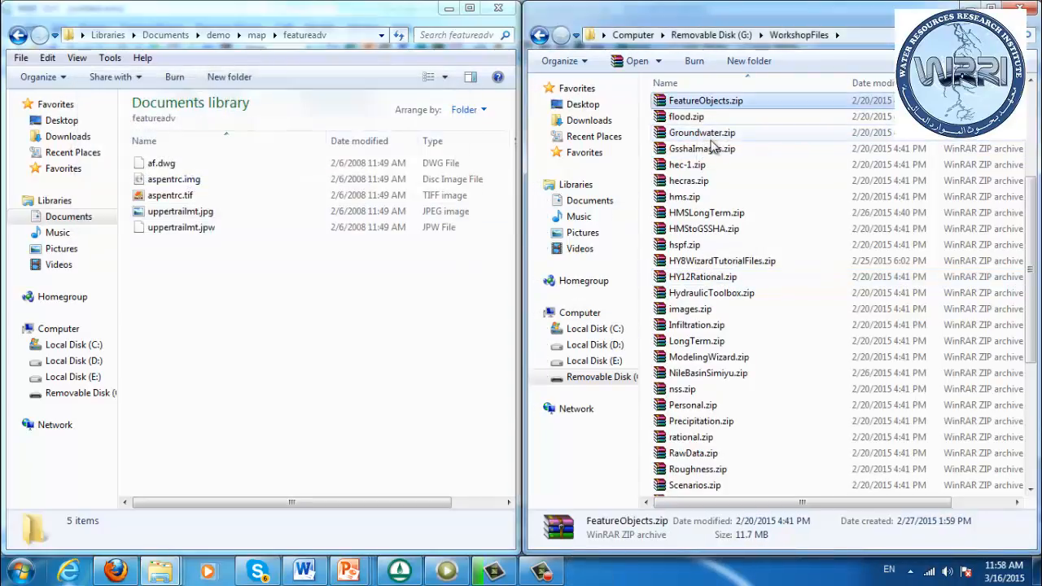
{"action": "key", "text": "ctrl+v"}
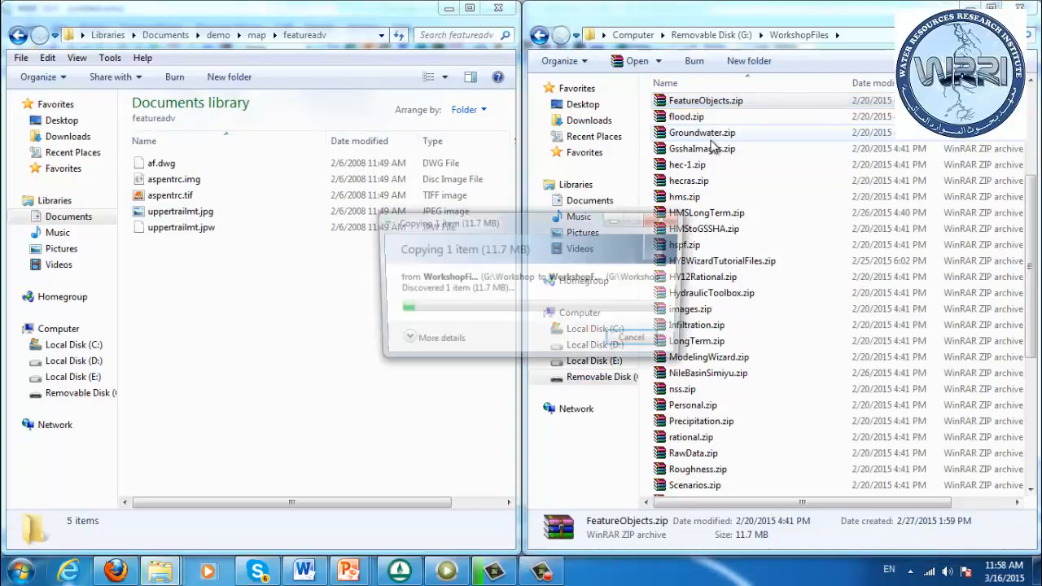
{"action": "left_click", "coordinate": [656, 343]}
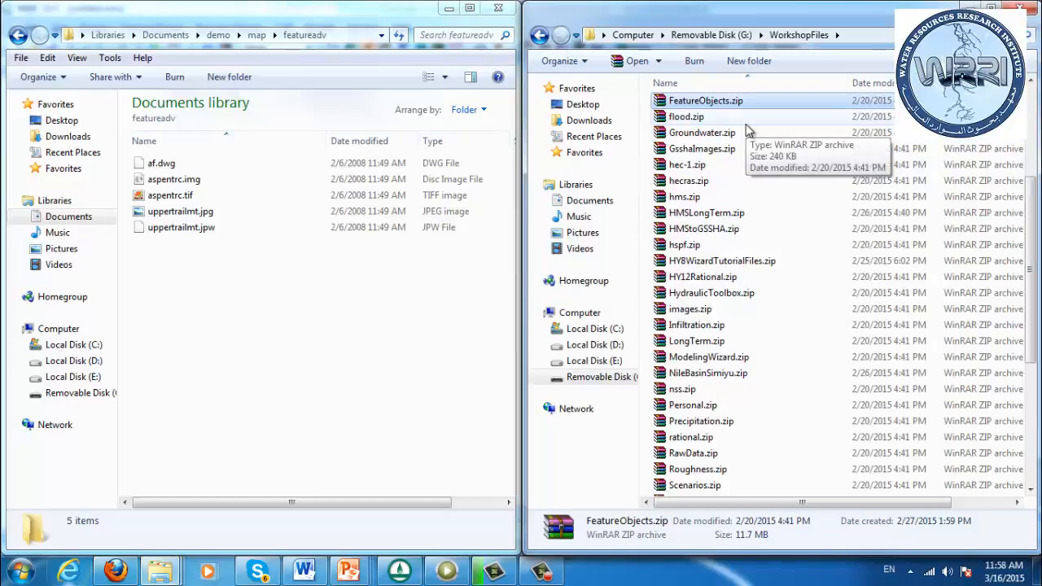
{"action": "left_click", "coordinate": [372, 302]}
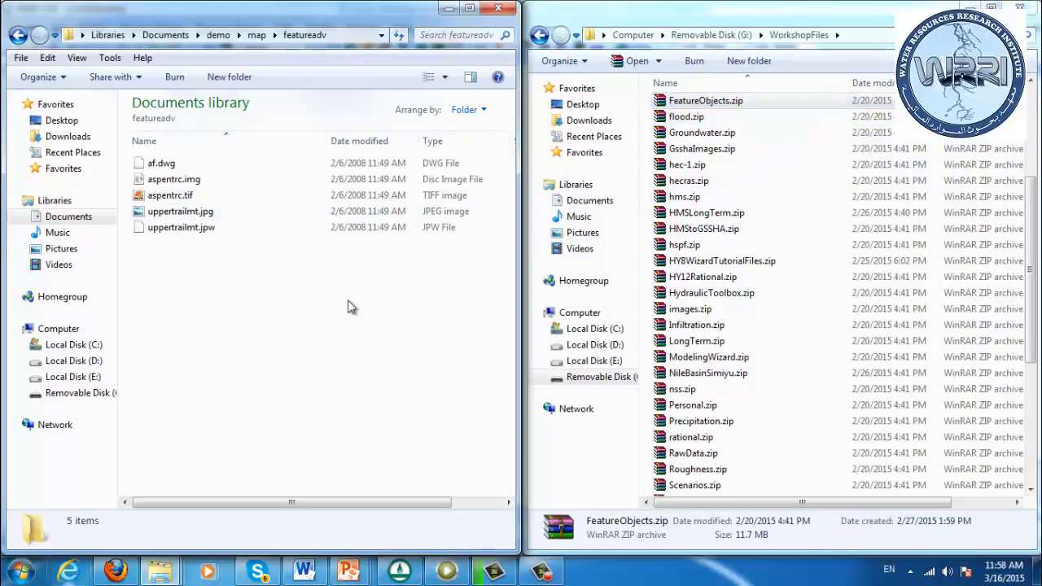
{"action": "left_click", "coordinate": [257, 35]}
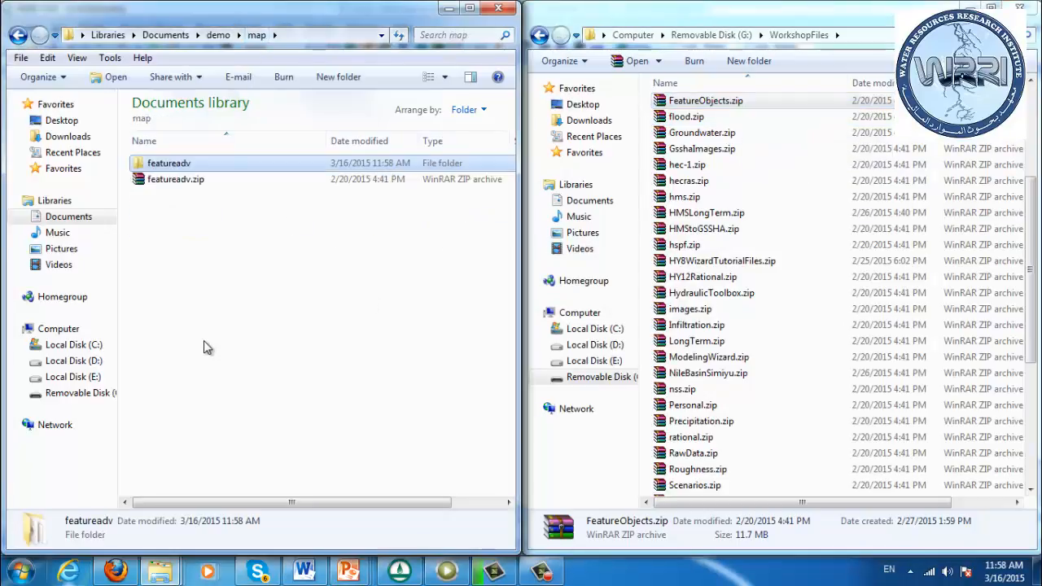
{"action": "key", "text": "ctrl+v"}
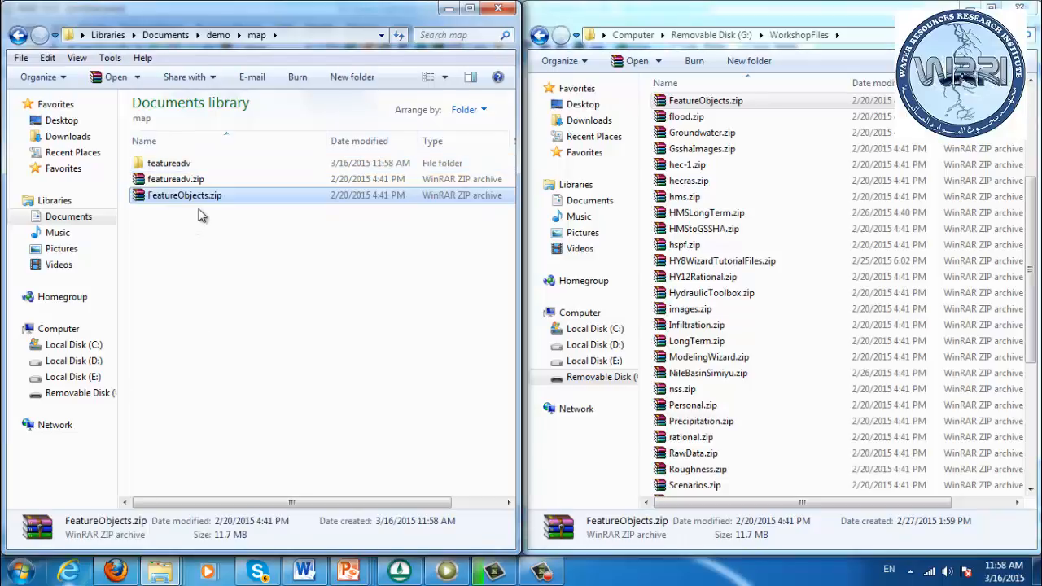
Open FeatureObjects.zip in Windows Explorer, extract its FeatureObjects folder into the map folder, and close the archive window
{"action": "right_click", "coordinate": [204, 197]}
{"action": "mouse_move", "coordinate": [267, 272]}
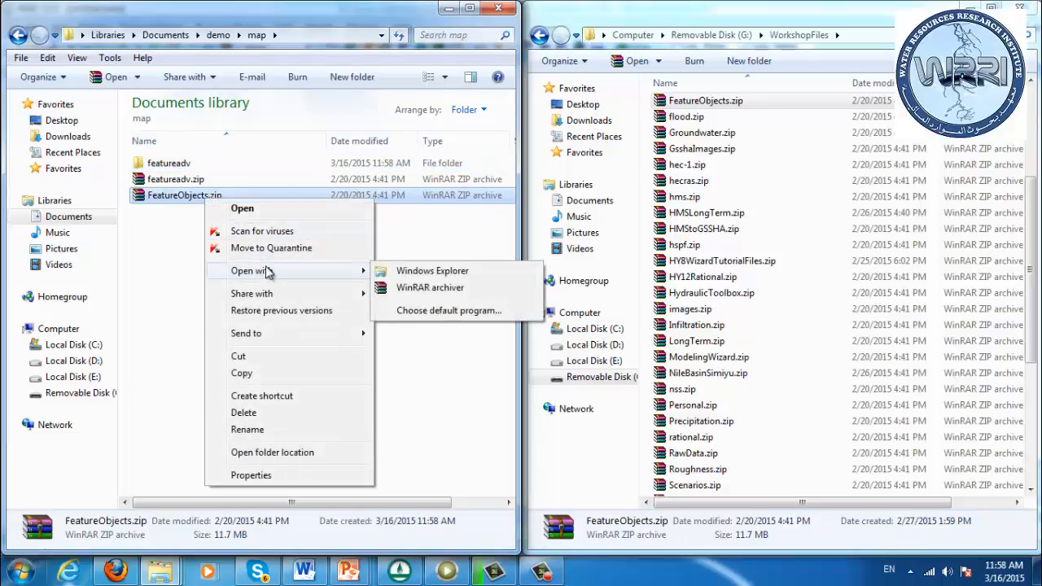
{"action": "left_click", "coordinate": [429, 272]}
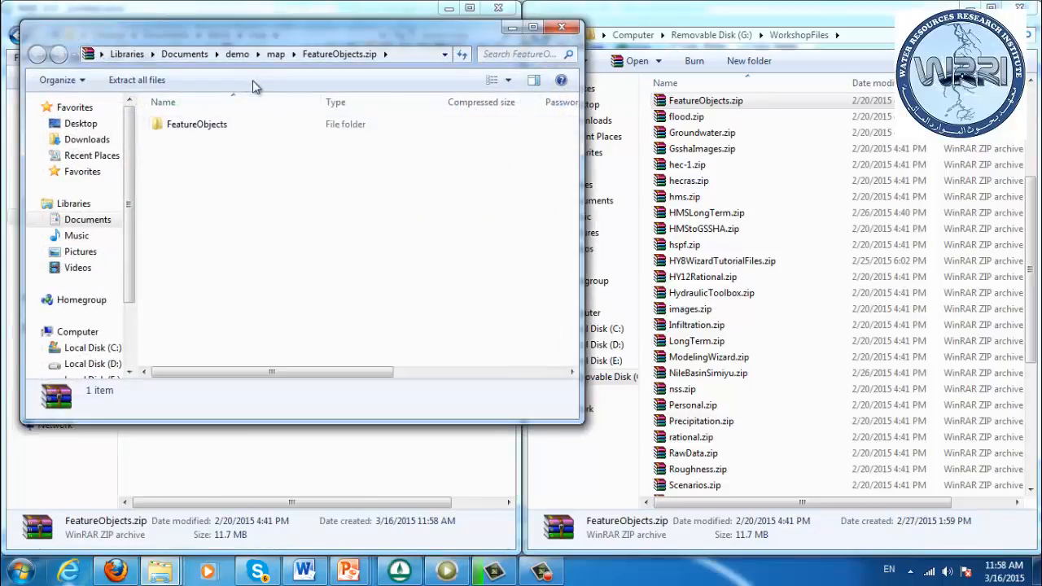
{"action": "left_click_drag", "start_coordinate": [166, 32], "coordinate": [519, 185]}
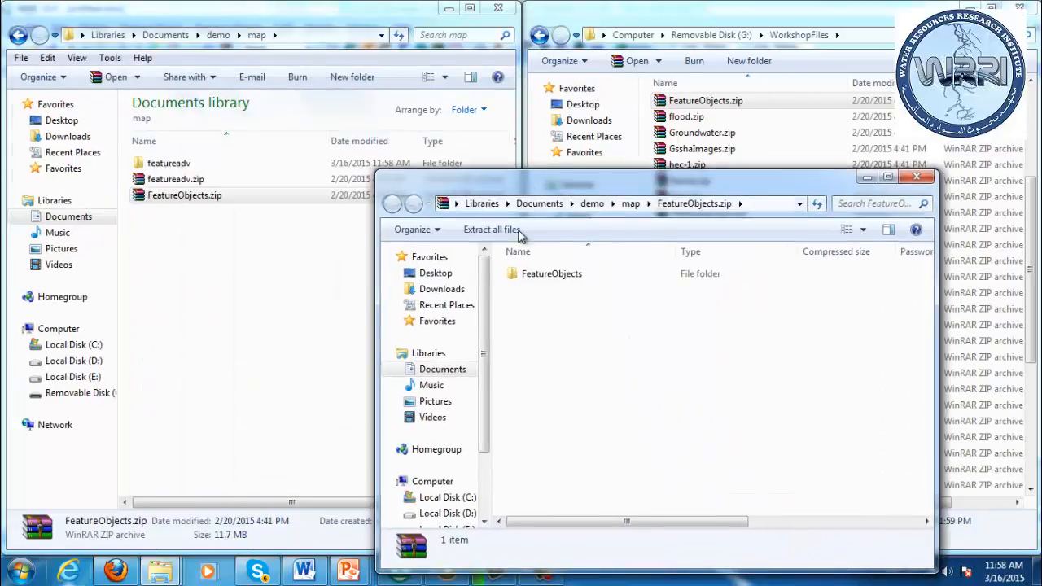
{"action": "left_click_drag", "start_coordinate": [527, 270], "coordinate": [324, 283]}
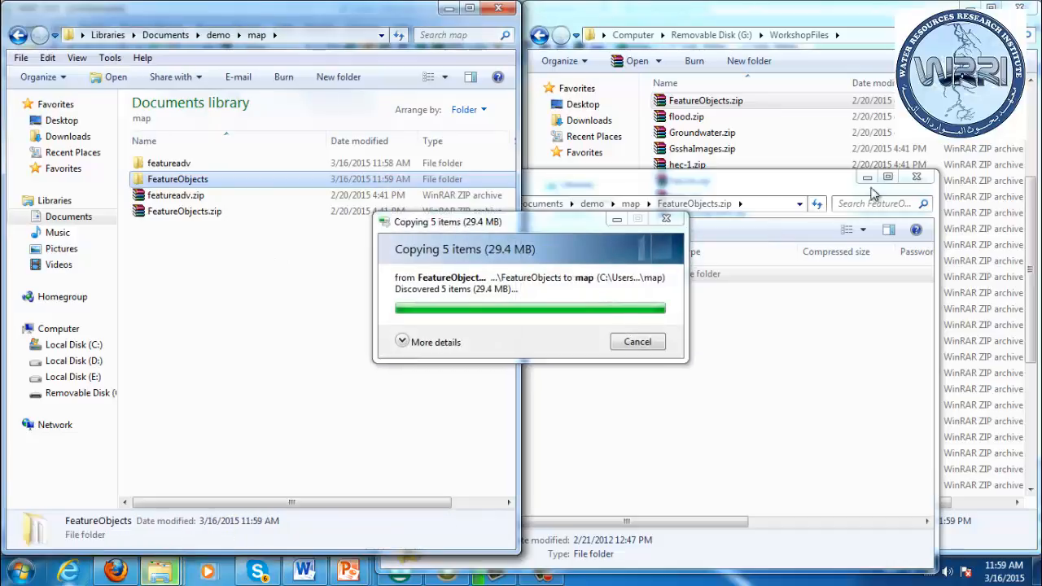
{"action": "left_click", "coordinate": [916, 177]}
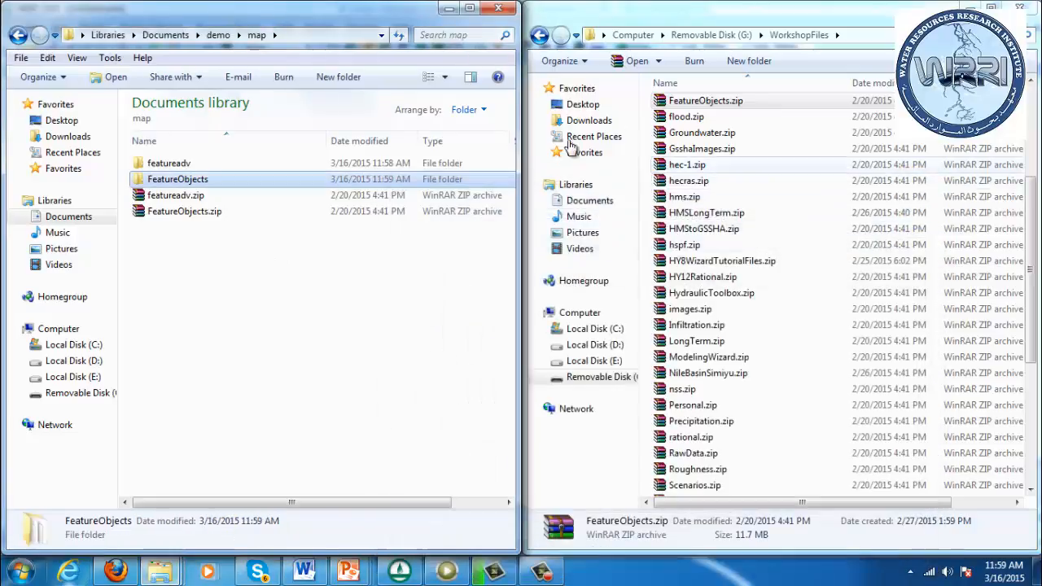
Check the contents of the extracted FeatureObjects folder and of the featureadv folder
{"action": "double_click", "coordinate": [255, 181]}
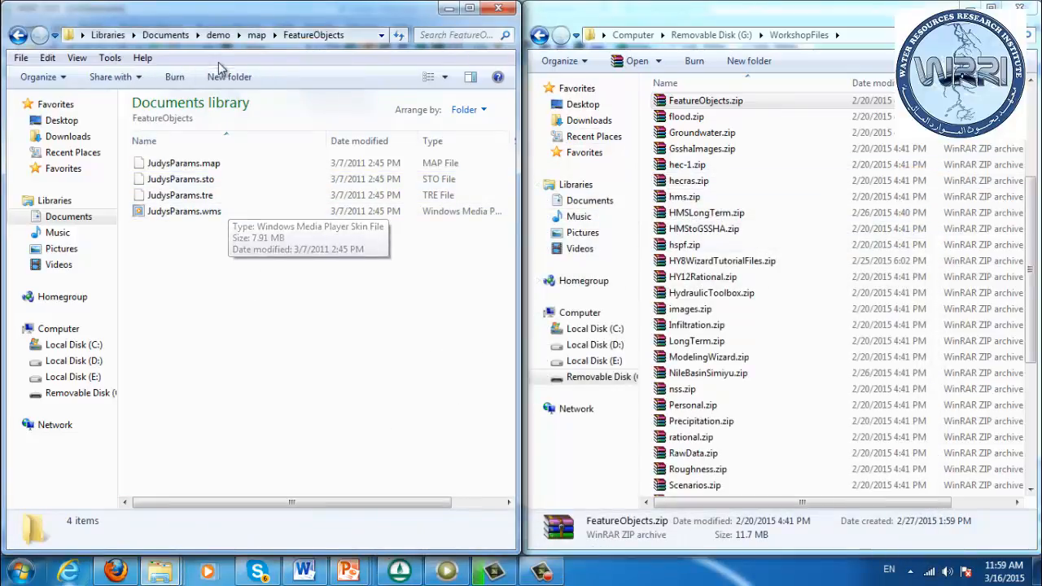
{"action": "left_click", "coordinate": [256, 35]}
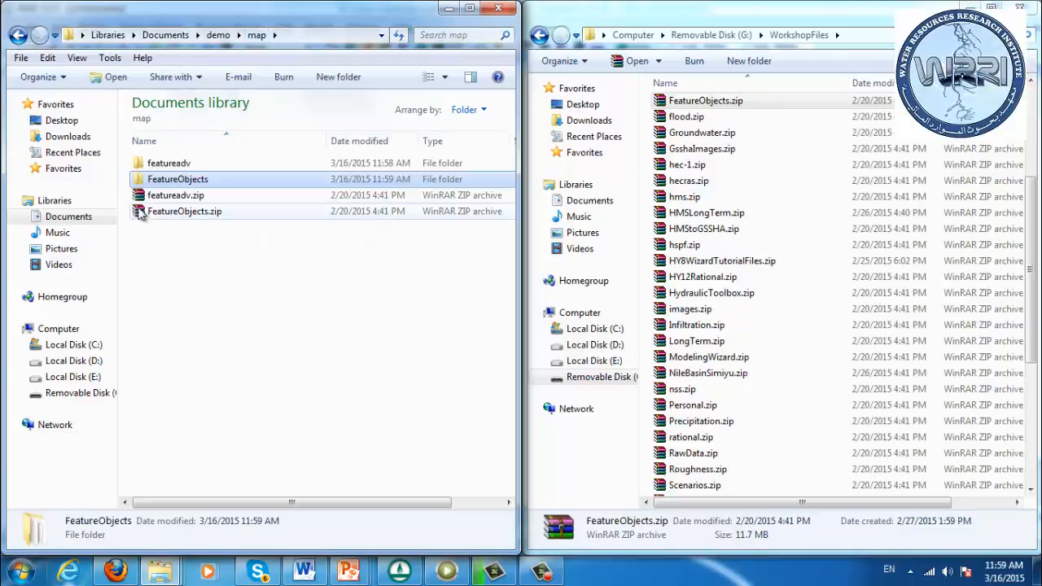
{"action": "double_click", "coordinate": [175, 163]}
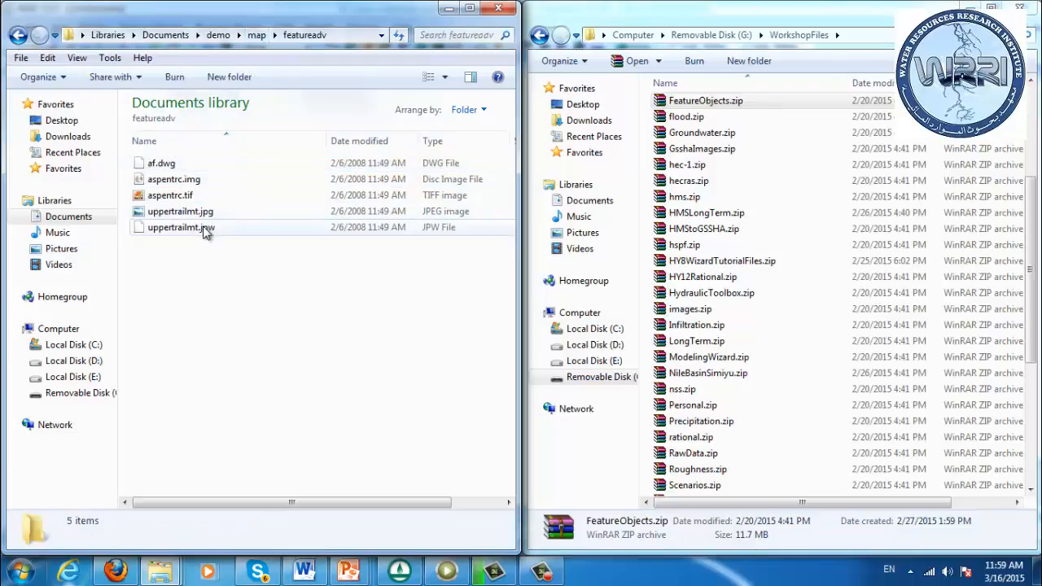
Find feature.zip among the WorkshopFiles archives and copy it into the map folder
{"action": "left_click", "coordinate": [698, 123]}
{"action": "key", "text": "Up"}
{"action": "key", "text": "Up"}
{"action": "key", "text": "Up"}
{"action": "key", "text": "Up"}
{"action": "key", "text": "Up"}
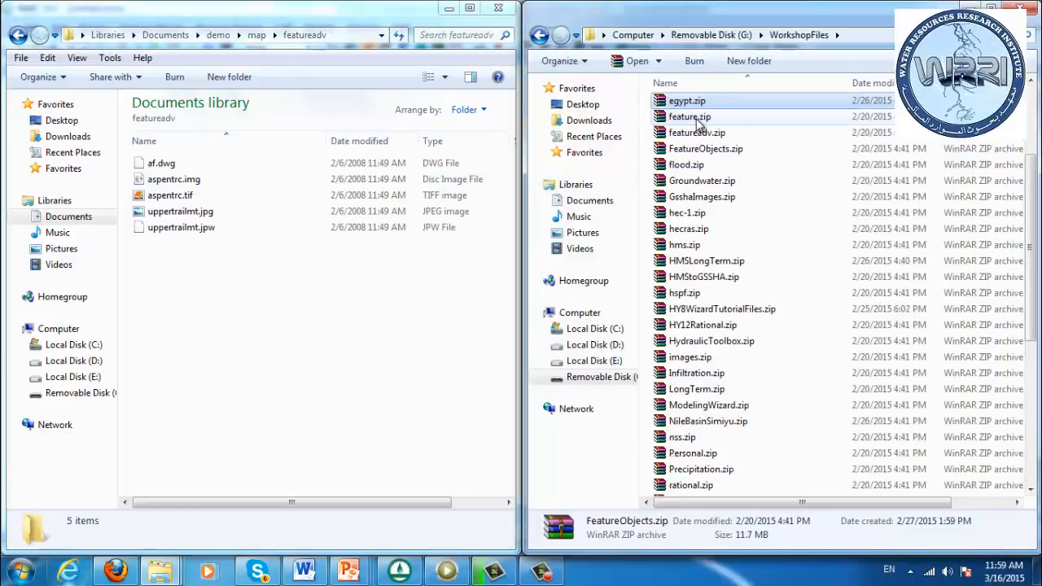
{"action": "key", "text": "Down"}
{"action": "key", "text": "Down"}
{"action": "key", "text": "Down"}
{"action": "key", "text": "Down"}
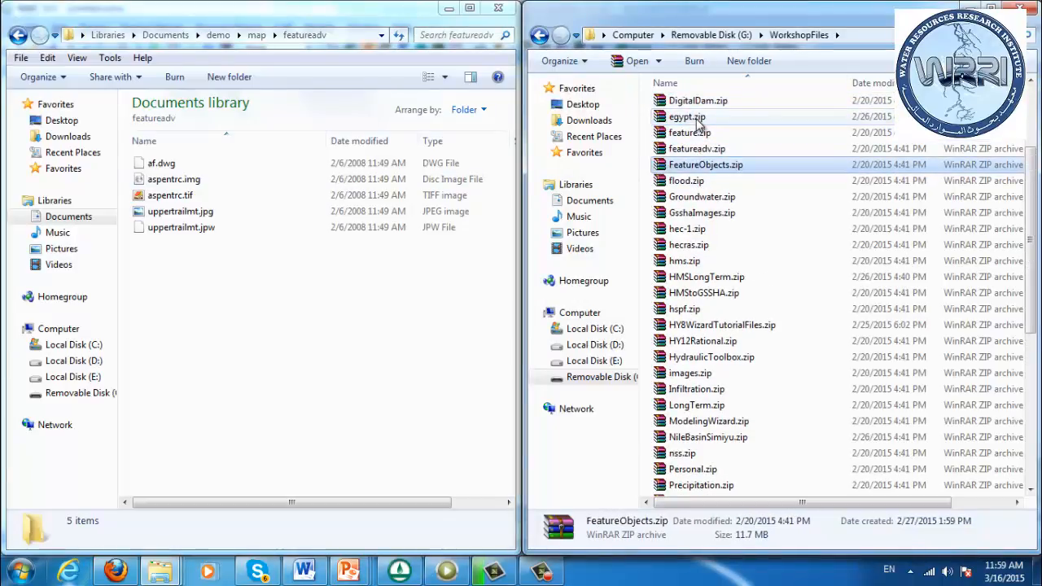
{"action": "key", "text": "Up"}
{"action": "key", "text": "Up"}
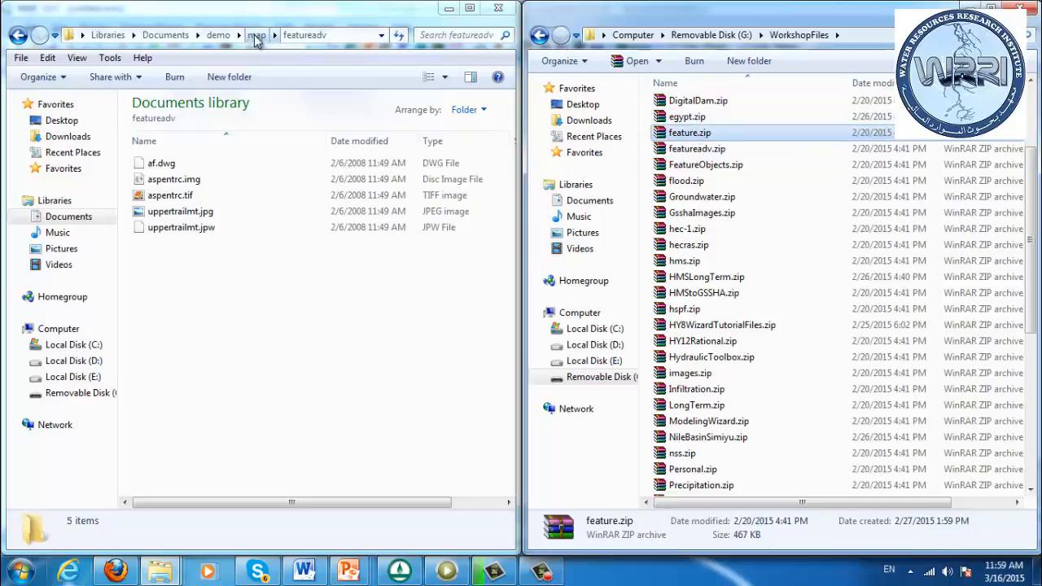
{"action": "left_click", "coordinate": [256, 36]}
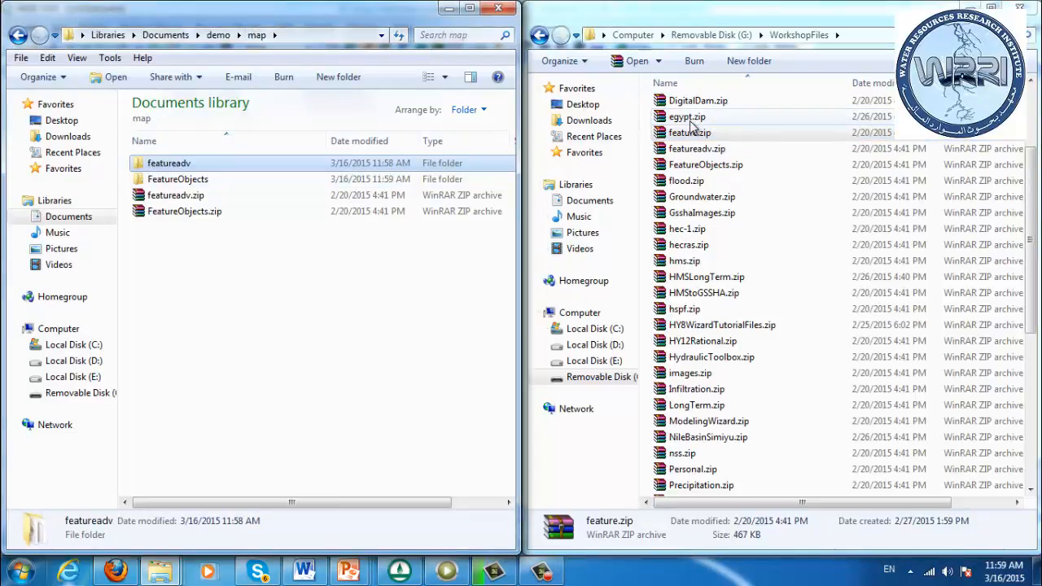
{"action": "left_click_drag", "start_coordinate": [691, 133], "coordinate": [423, 252]}
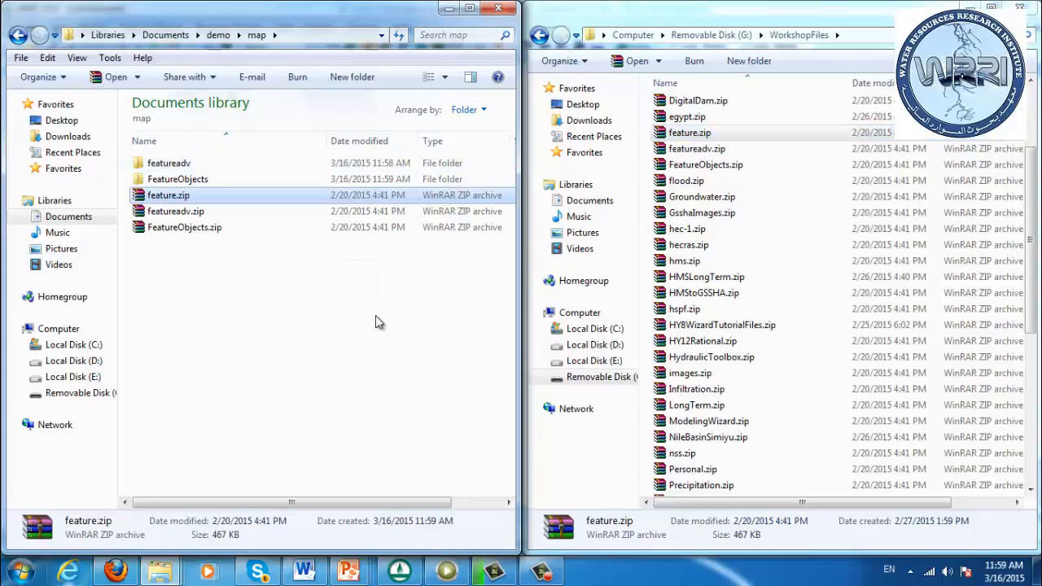
Extract the feature folder from feature.zip into the map folder with Windows Explorer, open it, and close the archive window
{"action": "right_click", "coordinate": [184, 202]}
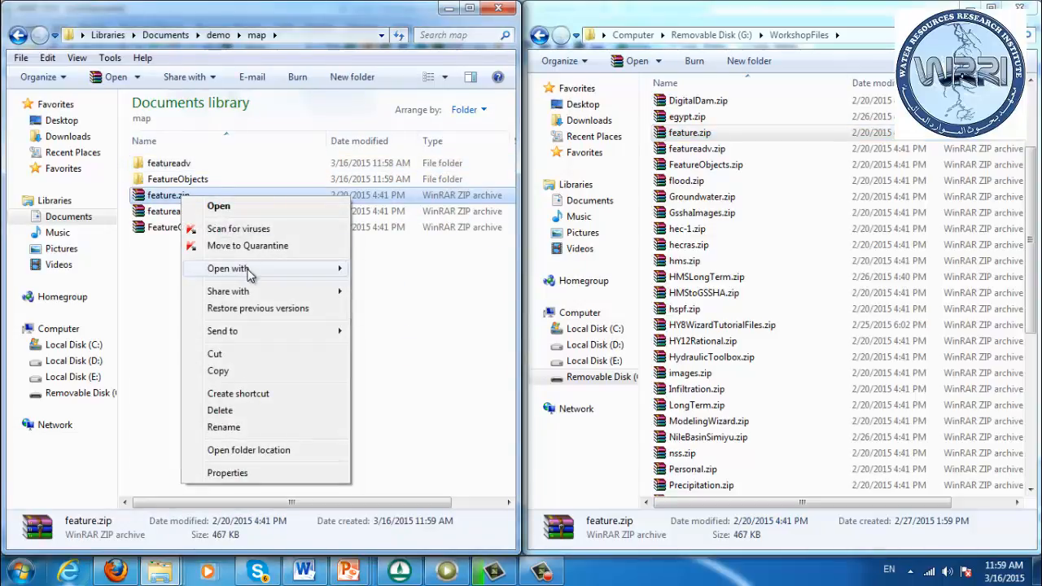
{"action": "mouse_move", "coordinate": [244, 269]}
{"action": "left_click", "coordinate": [399, 270]}
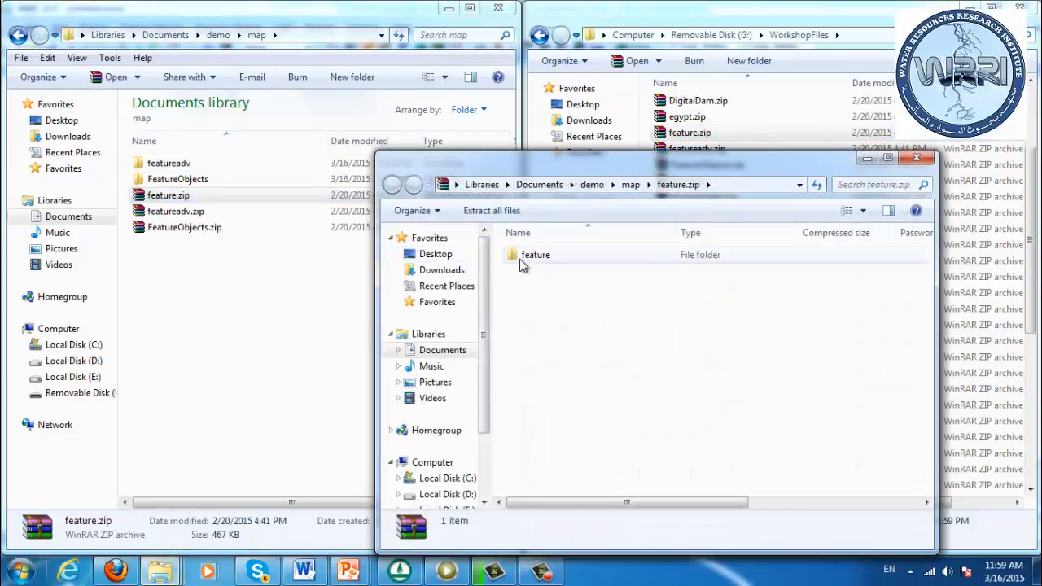
{"action": "left_click", "coordinate": [528, 257]}
{"action": "left_click_drag", "start_coordinate": [533, 259], "coordinate": [290, 333]}
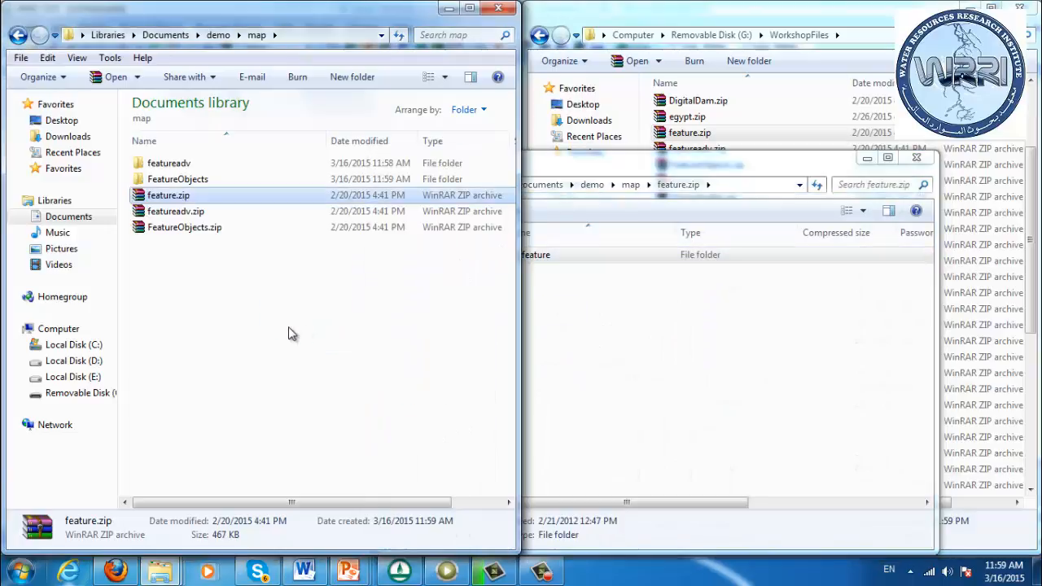
{"action": "left_click", "coordinate": [173, 166]}
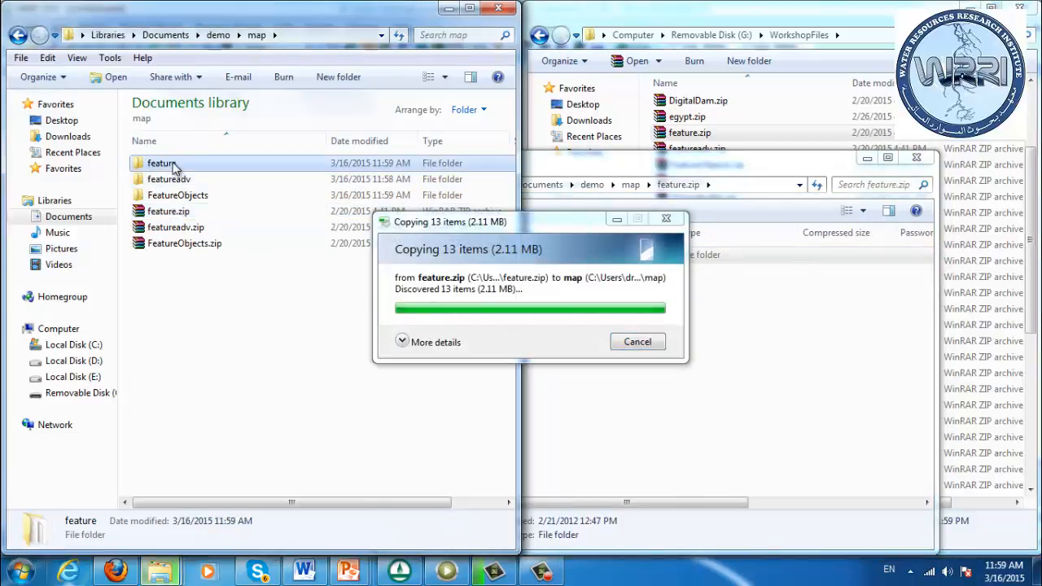
{"action": "double_click", "coordinate": [173, 165]}
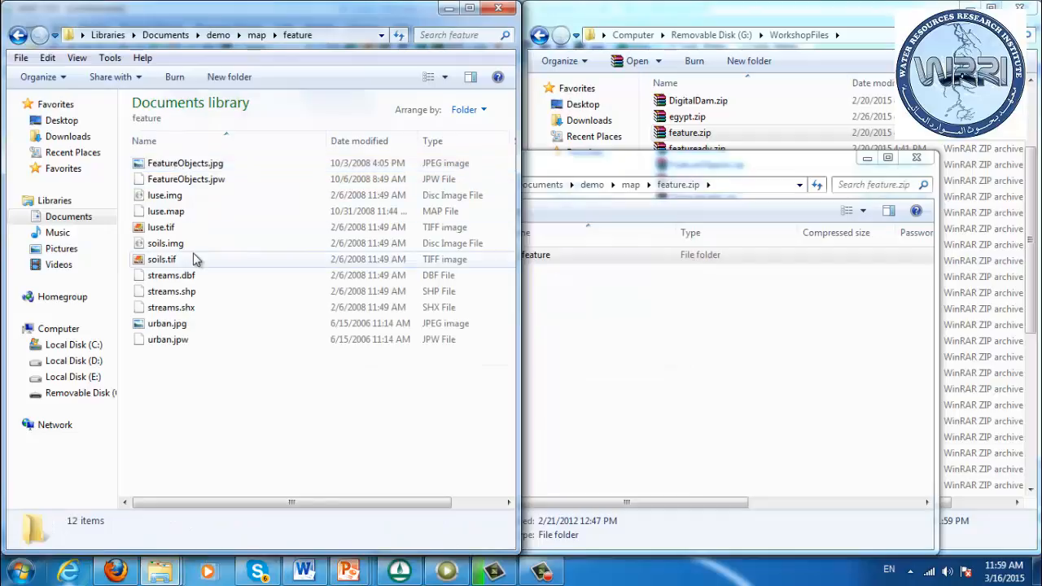
{"action": "left_click", "coordinate": [917, 157]}
Close the WorkshopFiles window, load streams.shp from the feature folder into the untitled WMS project, and select its GIS layer
{"action": "left_click", "coordinate": [1022, 8]}
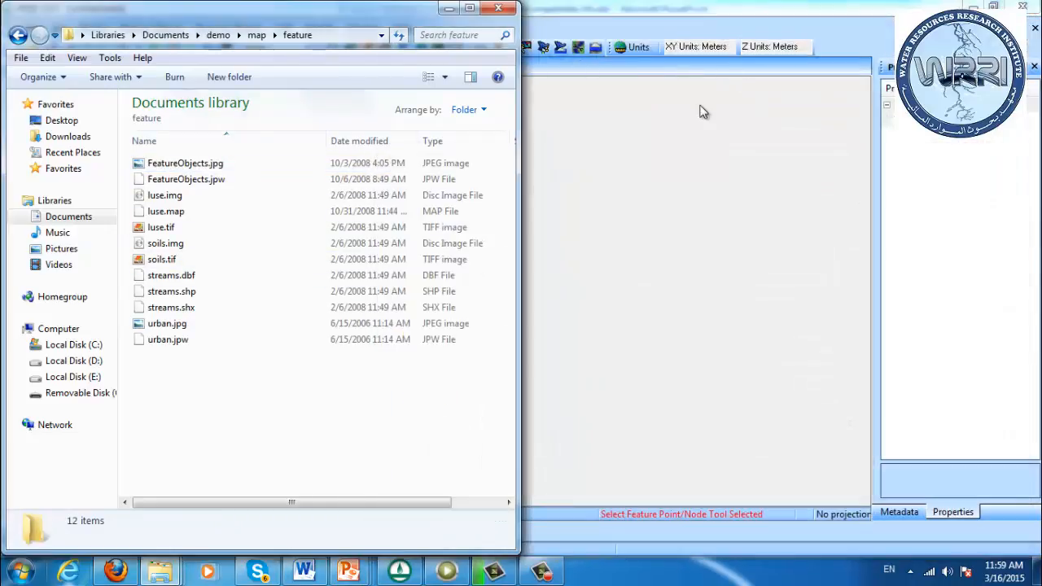
{"action": "double_click", "coordinate": [646, 7]}
{"action": "left_click_drag", "start_coordinate": [743, 105], "coordinate": [673, 124]}
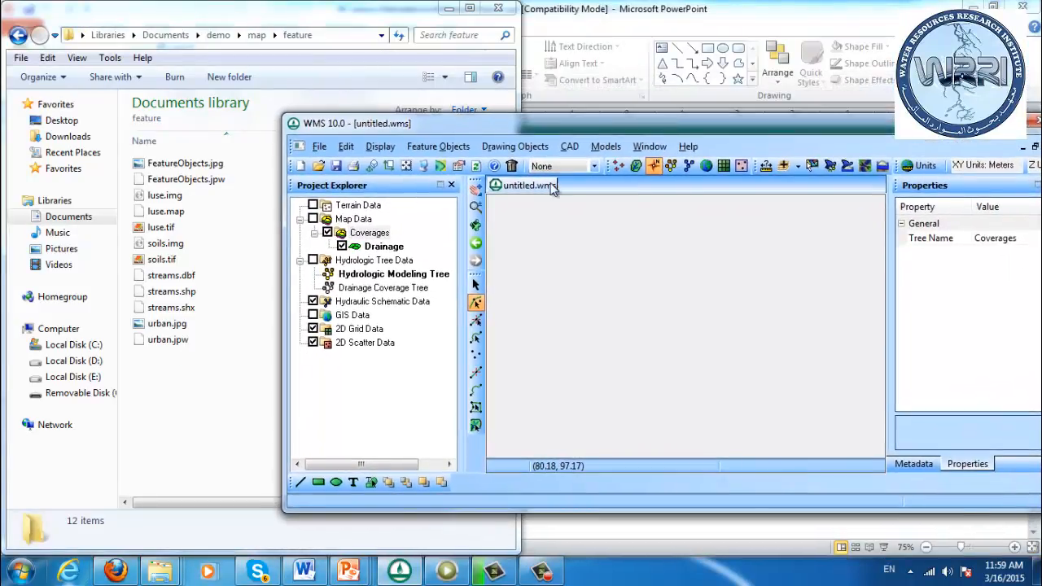
{"action": "mouse_move", "coordinate": [151, 294]}
{"action": "left_mouse_down"}
{"action": "mouse_move", "coordinate": [217, 297]}
{"action": "mouse_move", "coordinate": [504, 248]}
{"action": "mouse_move", "coordinate": [630, 316]}
{"action": "mouse_move", "coordinate": [624, 304]}
{"action": "left_mouse_up"}
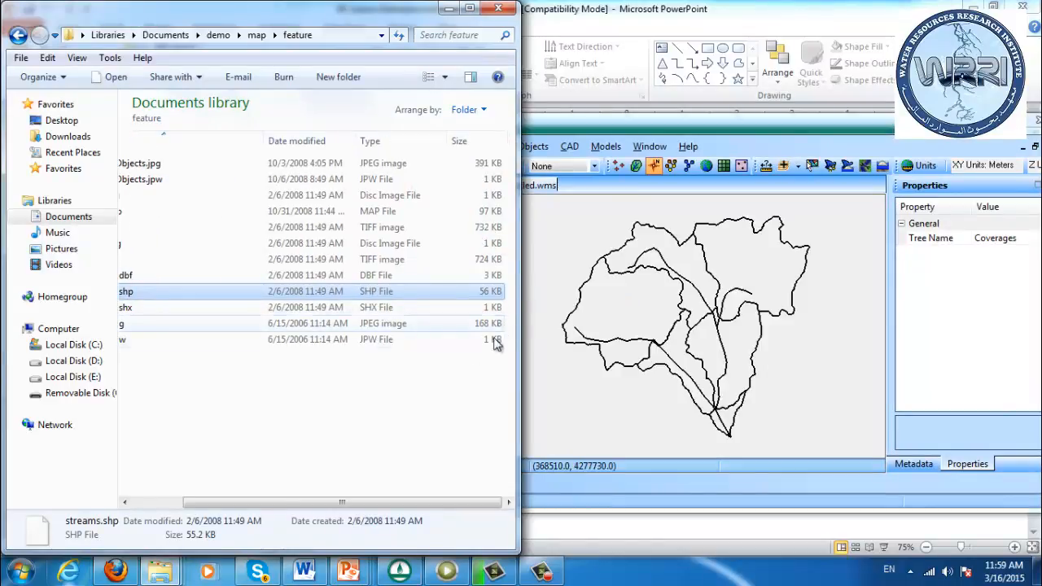
{"action": "left_click_drag", "start_coordinate": [250, 502], "coordinate": [198, 502]}
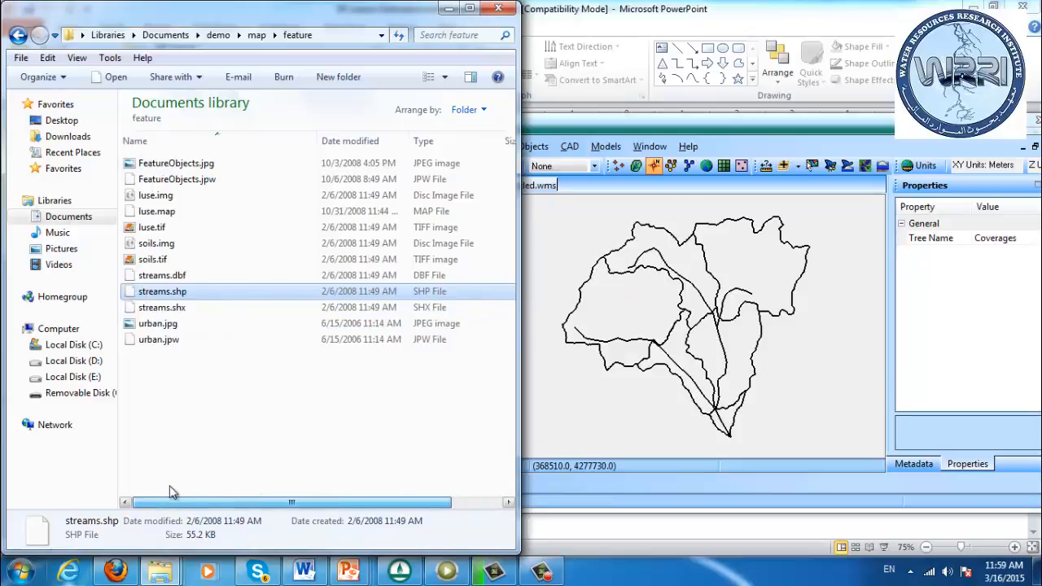
{"action": "double_click", "coordinate": [659, 131]}
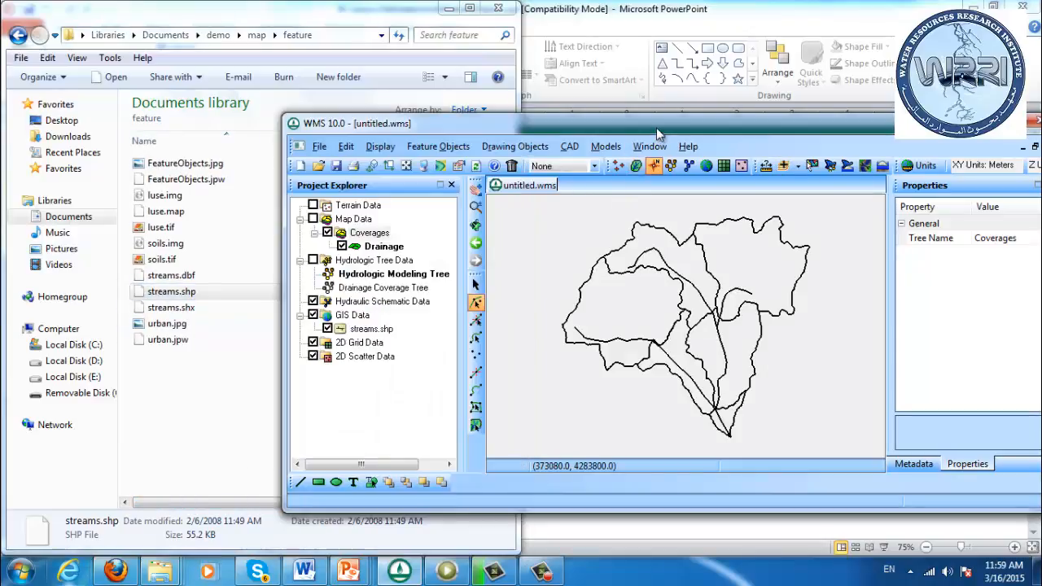
{"action": "left_click", "coordinate": [84, 210]}
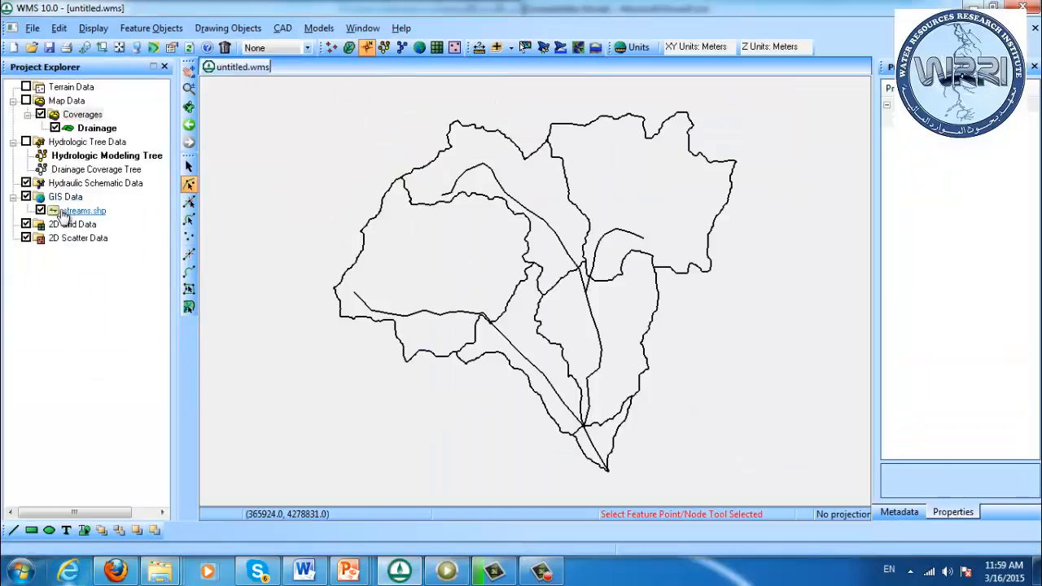
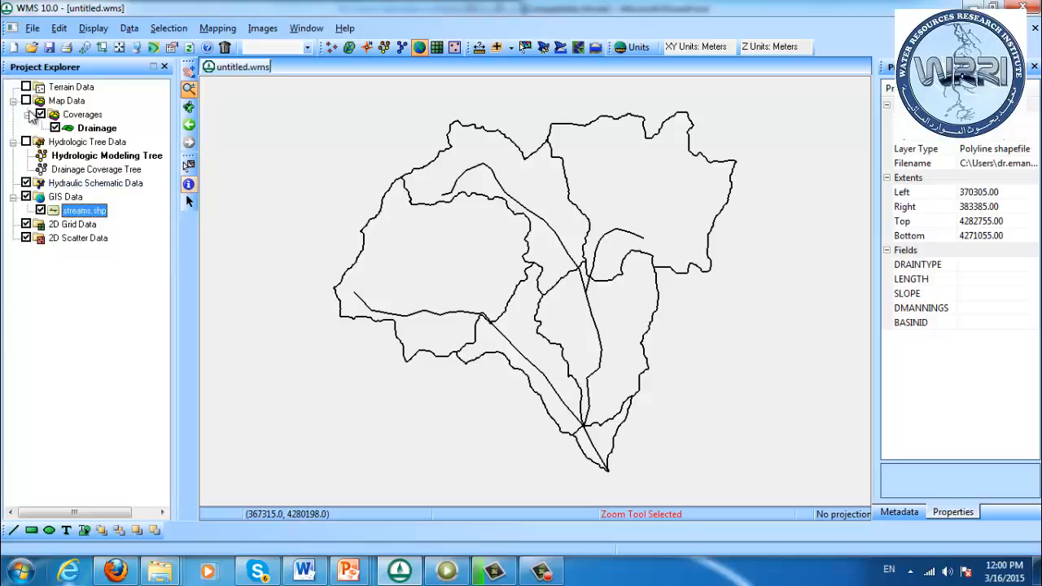
Select all polylines of streams.shp and start mapping them to feature objects in the Drainage coverage
{"action": "left_click", "coordinate": [190, 204]}
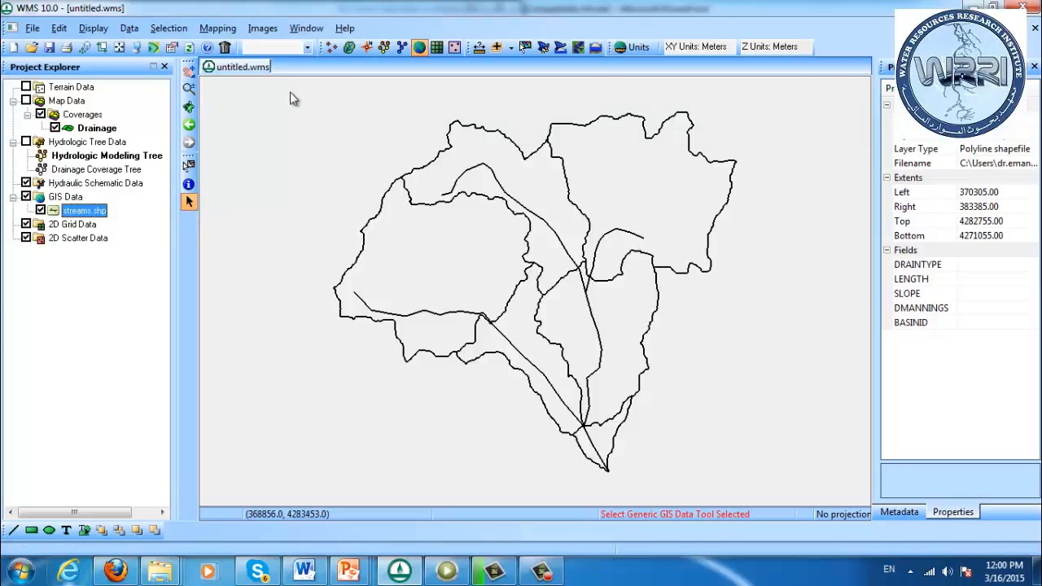
{"action": "left_click_drag", "start_coordinate": [280, 90], "coordinate": [813, 567]}
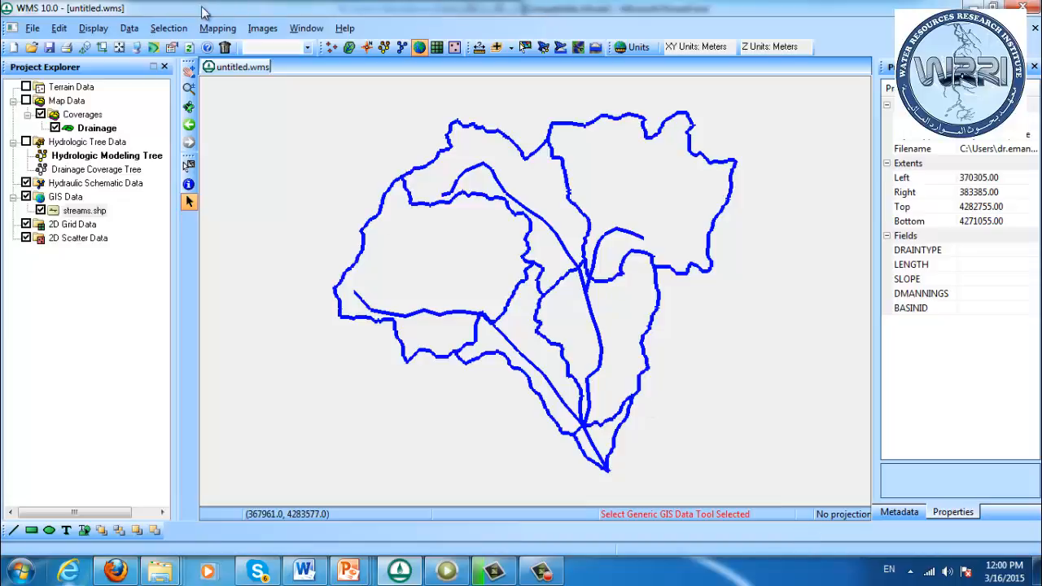
{"action": "left_click", "coordinate": [215, 29]}
{"action": "left_click", "coordinate": [236, 64]}
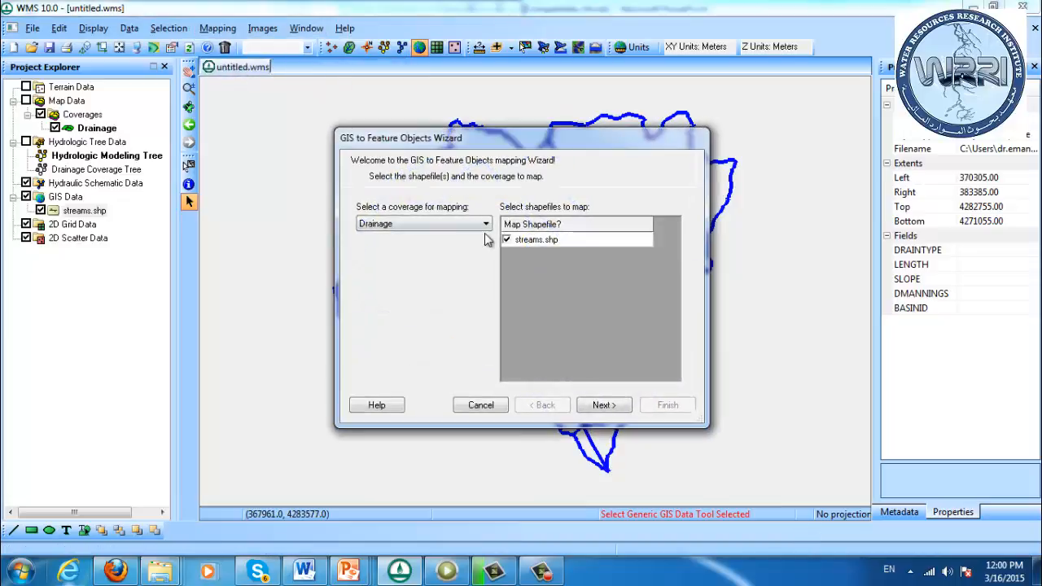
{"action": "left_click", "coordinate": [610, 404]}
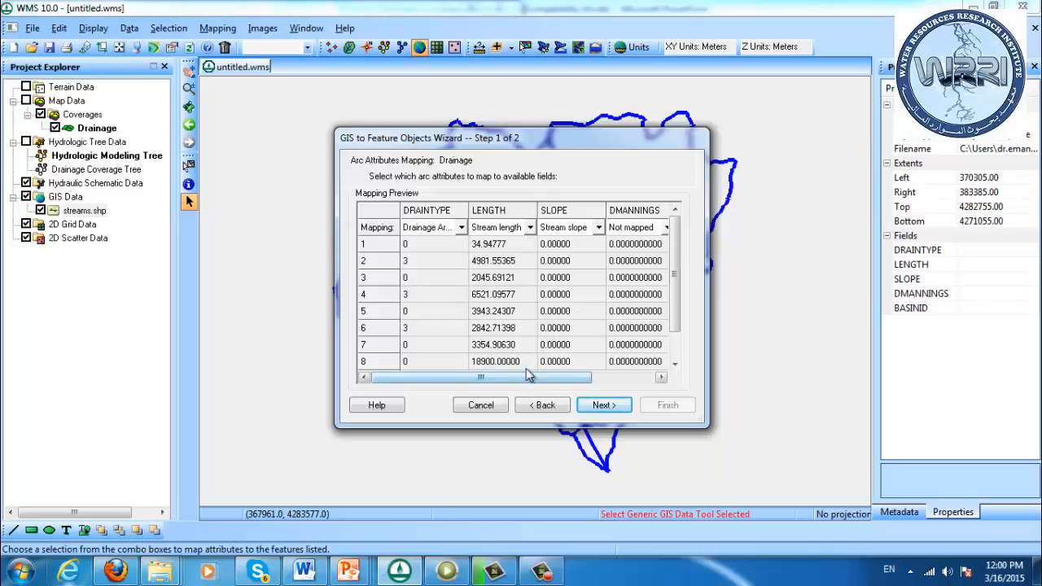
Review the arc attribute mapping, keep DRAINTYPE mapped to Drainage Arc type, generate the feature objects, and hide the streams.shp layer
{"action": "left_click", "coordinate": [461, 229]}
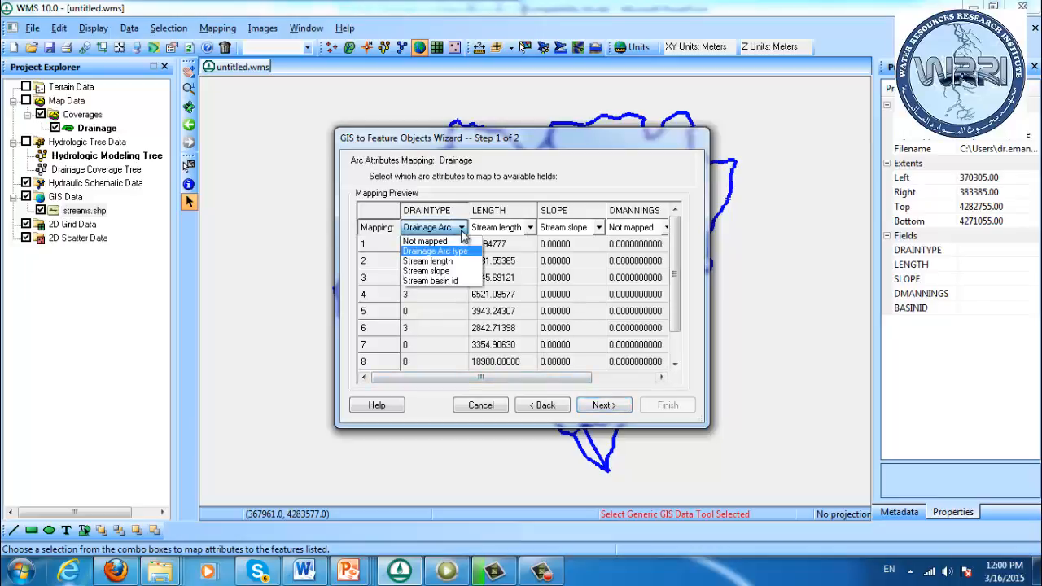
{"action": "left_click", "coordinate": [461, 231]}
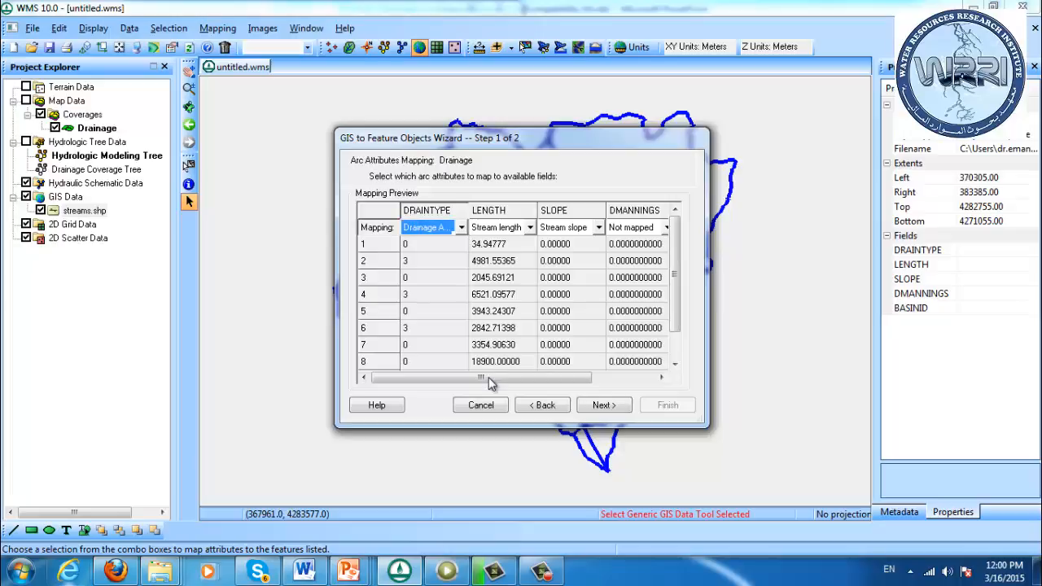
{"action": "left_click_drag", "start_coordinate": [495, 385], "coordinate": [401, 381]}
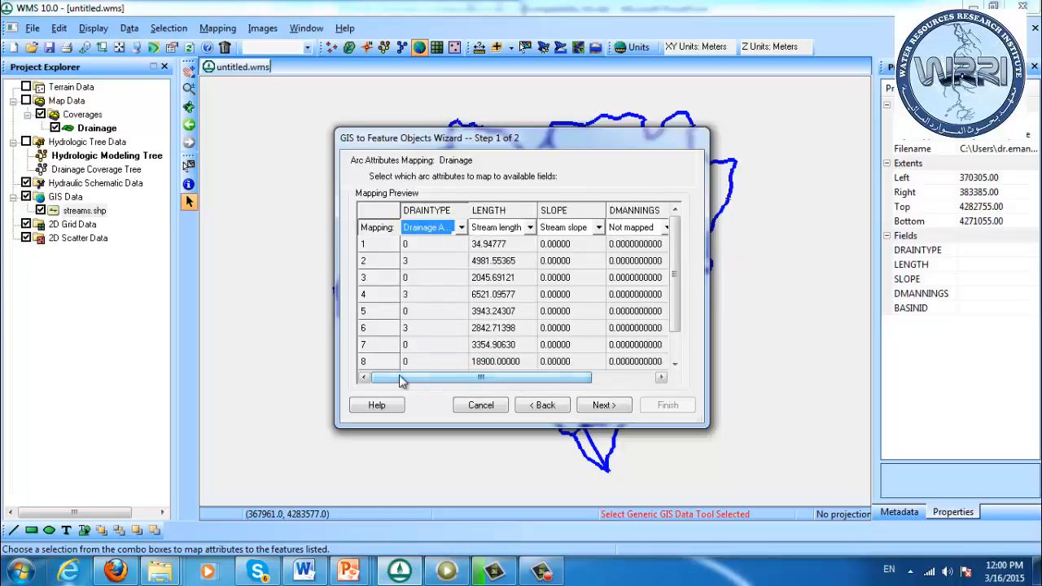
{"action": "left_click", "coordinate": [434, 307]}
{"action": "left_click", "coordinate": [436, 262]}
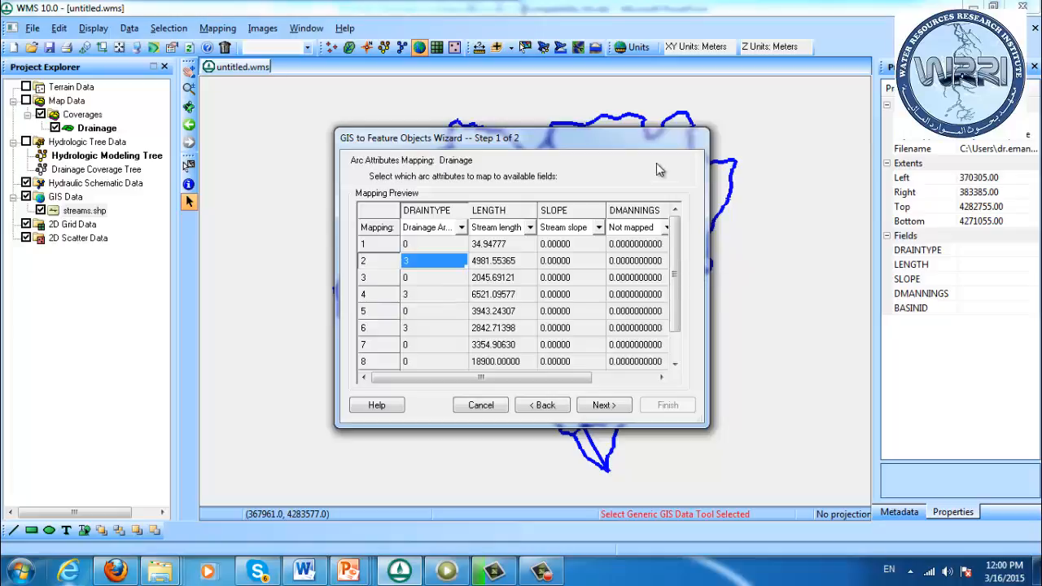
{"action": "left_click_drag", "start_coordinate": [641, 130], "coordinate": [640, 40]}
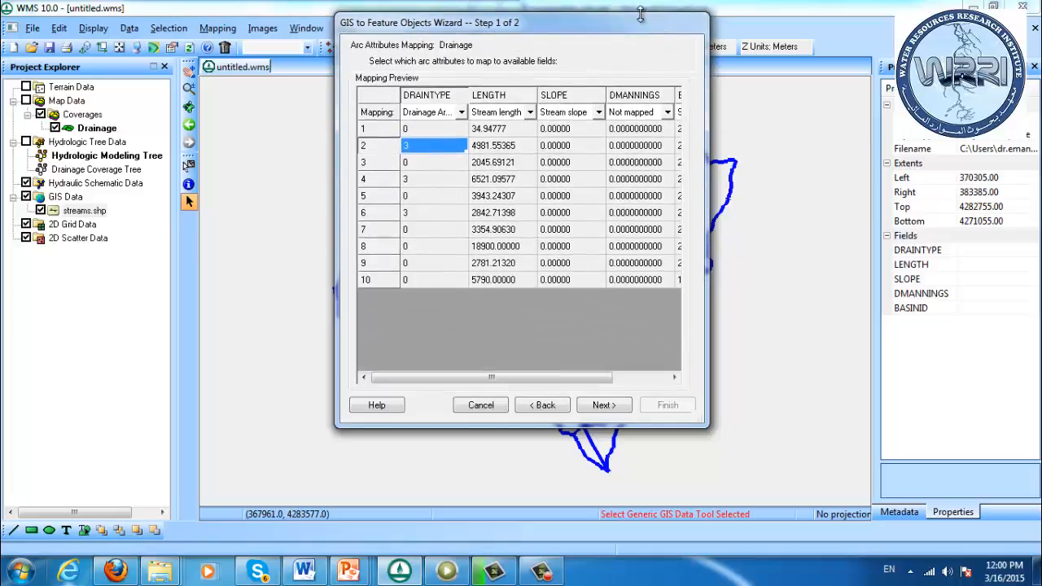
{"action": "left_click_drag", "start_coordinate": [531, 379], "coordinate": [570, 378]}
{"action": "left_click", "coordinate": [602, 407]}
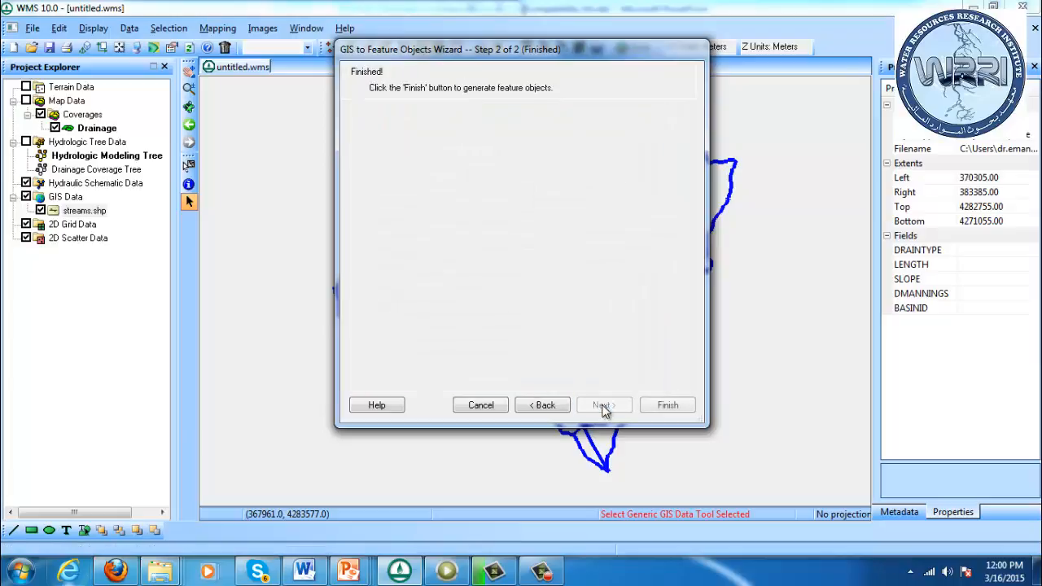
{"action": "left_click", "coordinate": [663, 407]}
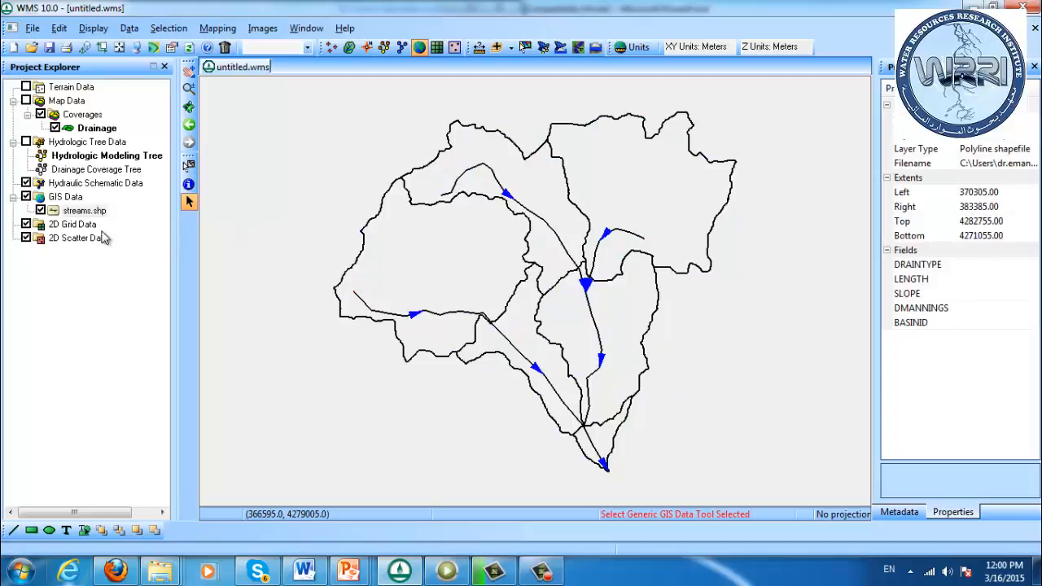
{"action": "left_click", "coordinate": [41, 210]}
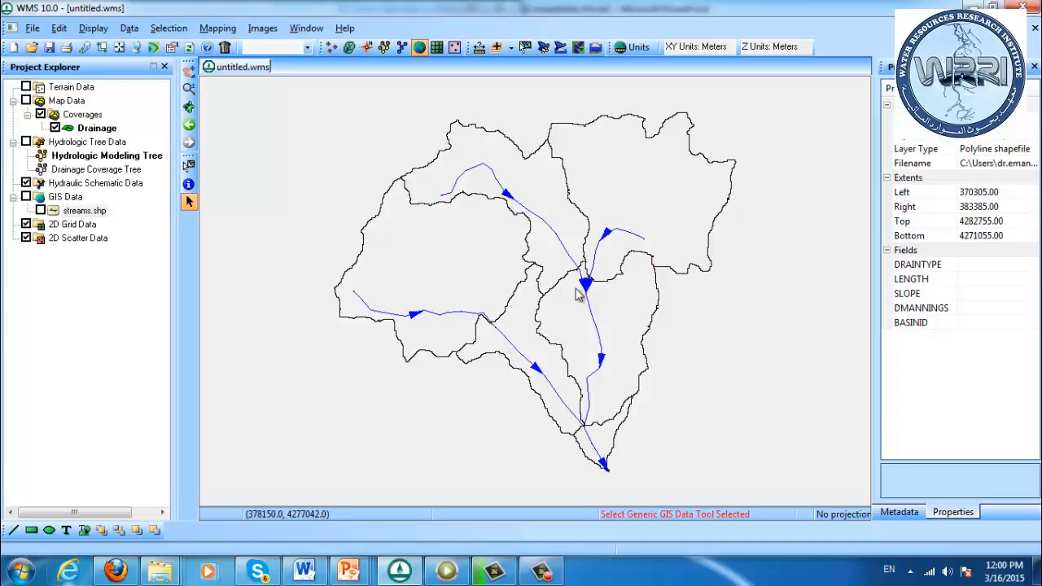
Set the most downstream node of the stream network as an outlet point and adjust its position slightly
{"action": "left_click", "coordinate": [188, 87]}
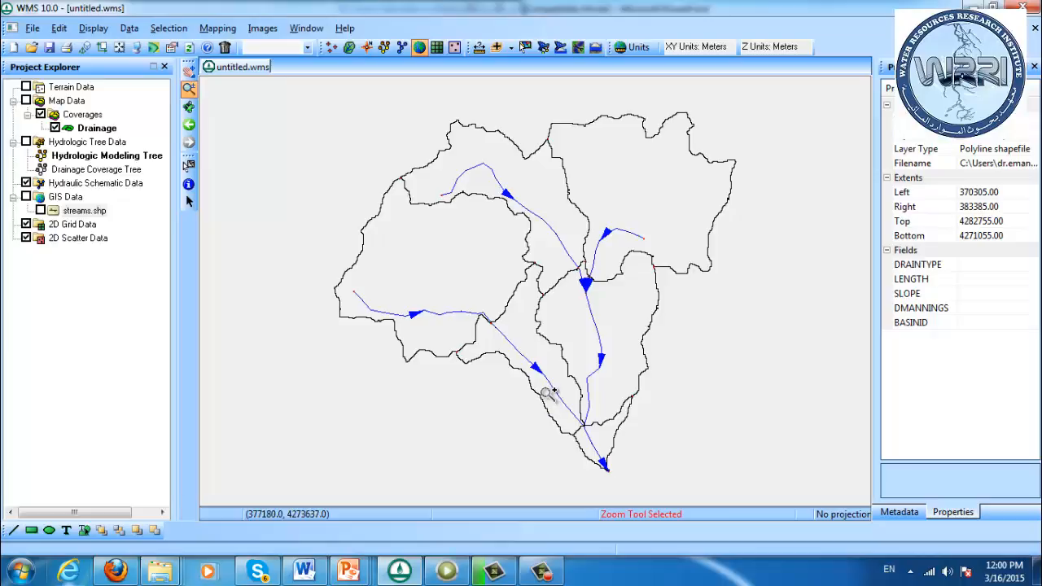
{"action": "left_click_drag", "start_coordinate": [545, 391], "coordinate": [659, 507]}
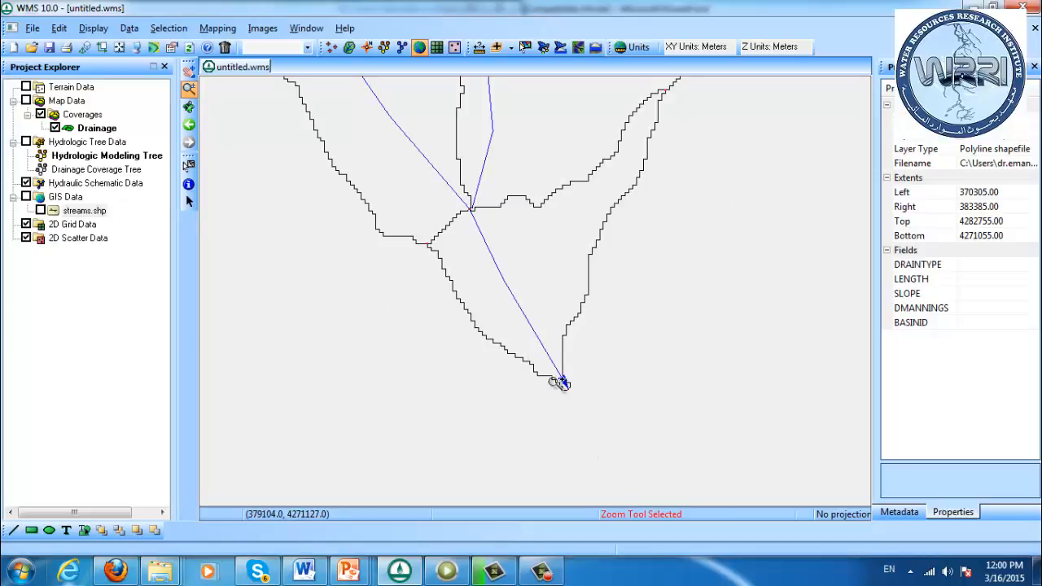
{"action": "left_click_drag", "start_coordinate": [496, 316], "coordinate": [605, 442]}
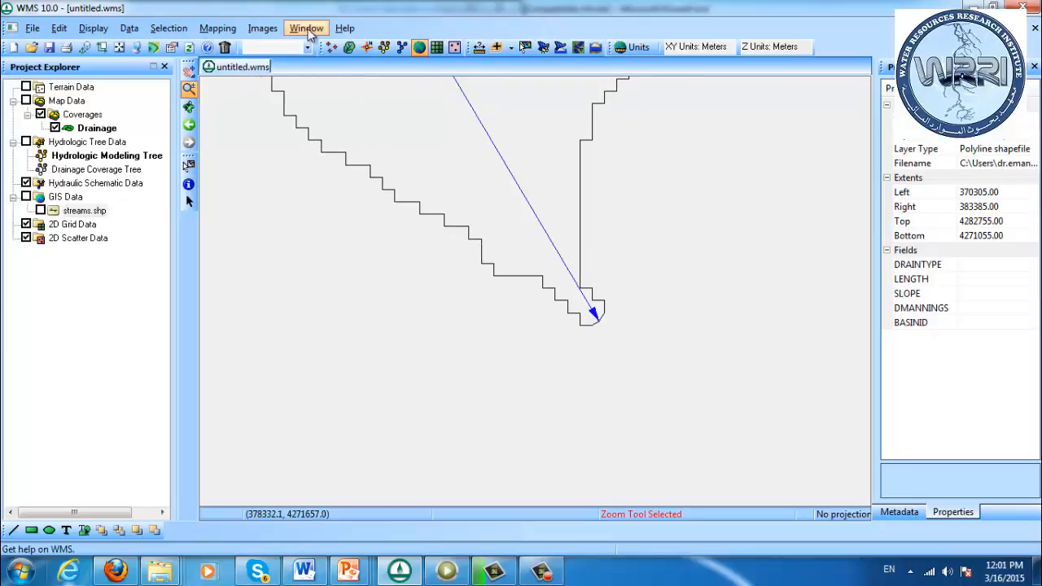
{"action": "left_click", "coordinate": [366, 47]}
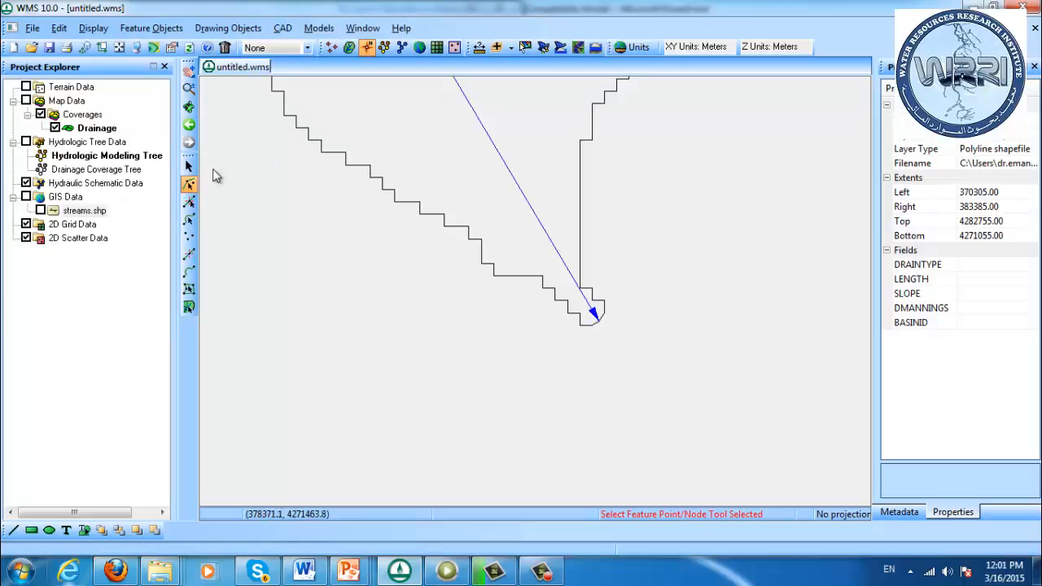
{"action": "left_click", "coordinate": [597, 322]}
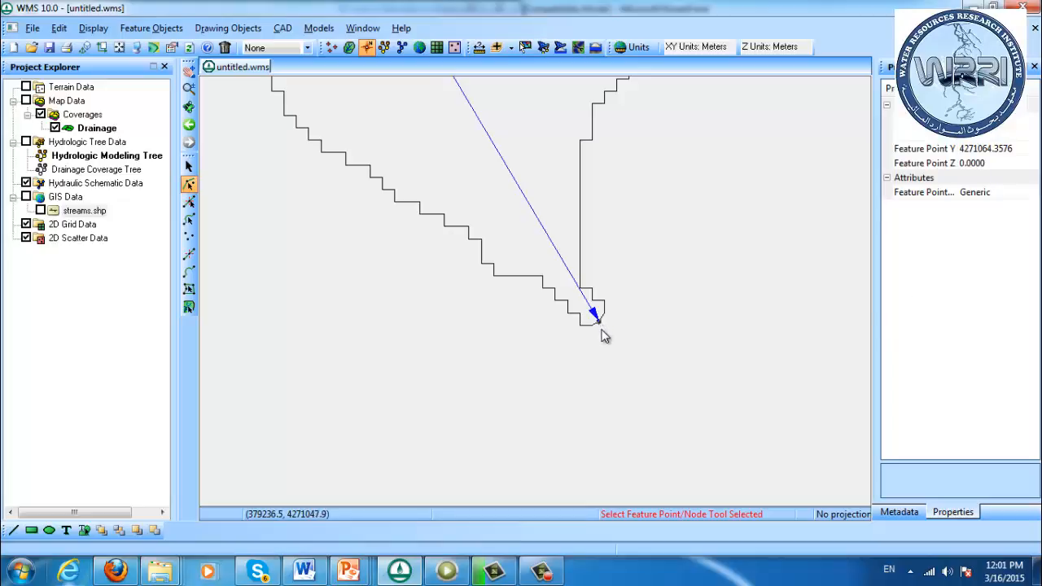
{"action": "left_click", "coordinate": [604, 335]}
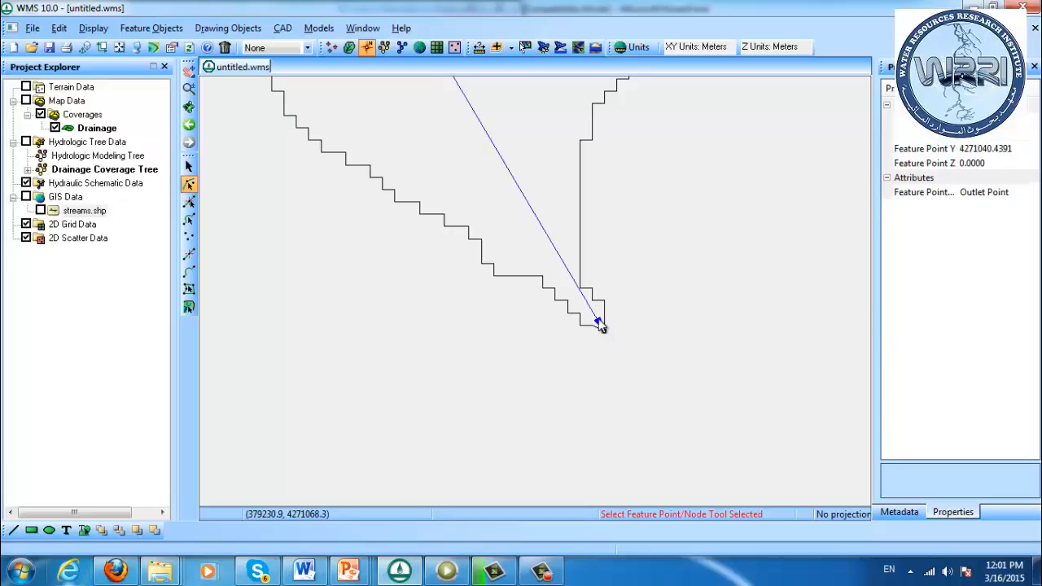
{"action": "left_click_drag", "start_coordinate": [599, 321], "coordinate": [599, 319]}
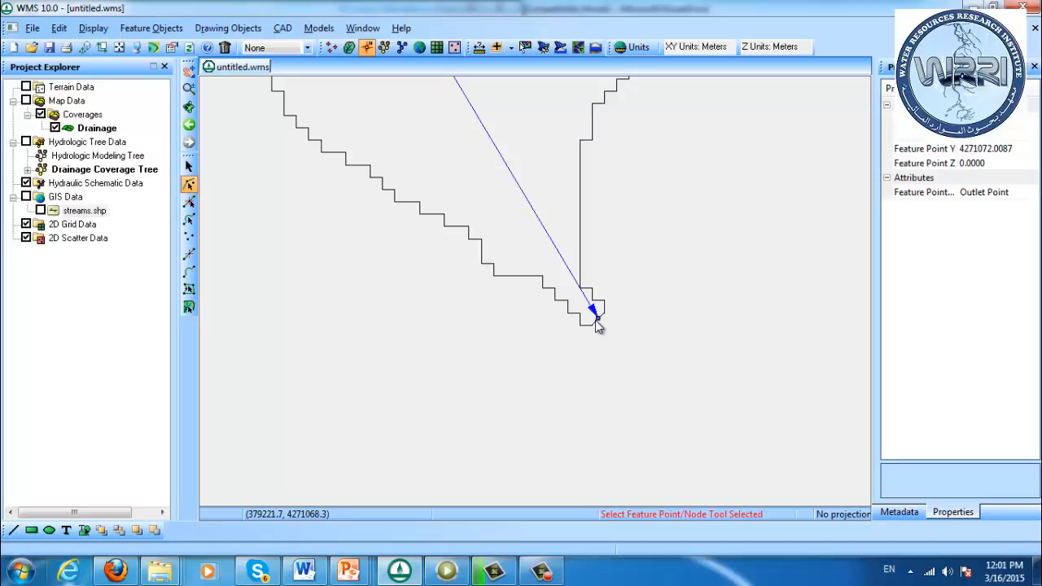
{"action": "left_click", "coordinate": [596, 320]}
{"action": "left_click", "coordinate": [624, 341]}
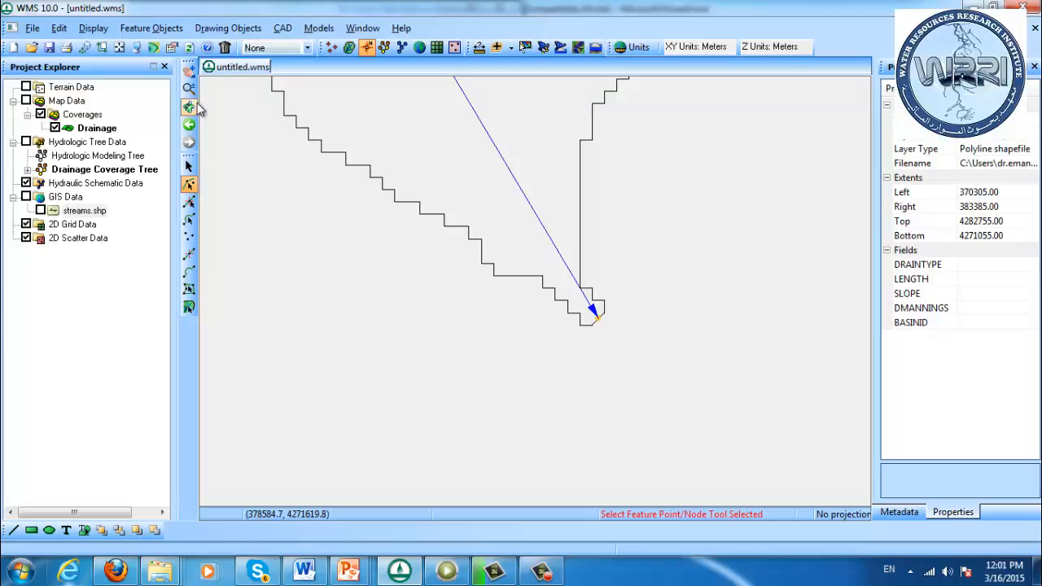
Move the node at the first stream confluence above the outlet slightly and clean it with Snap selected nodes, using the confluence as snapping point
{"action": "left_click", "coordinate": [189, 71]}
{"action": "left_click", "coordinate": [189, 88]}
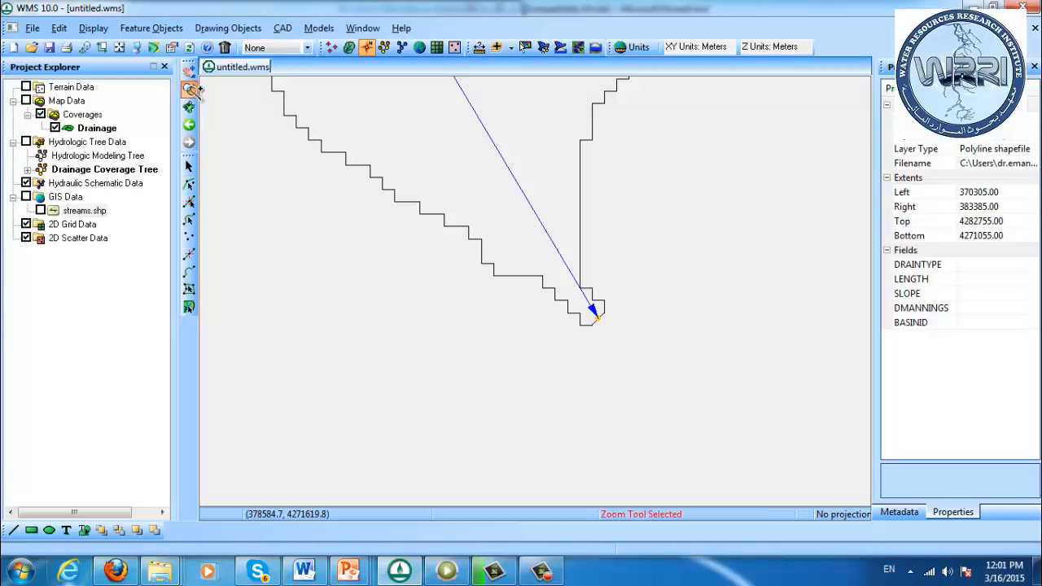
{"action": "right_click", "coordinate": [261, 118]}
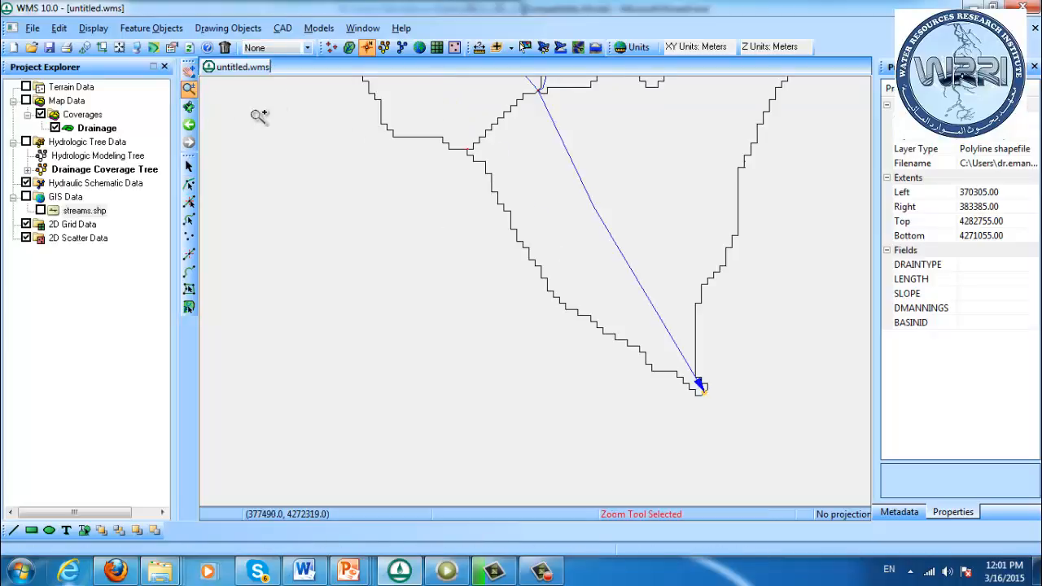
{"action": "left_click_drag", "start_coordinate": [580, 108], "coordinate": [515, 78]}
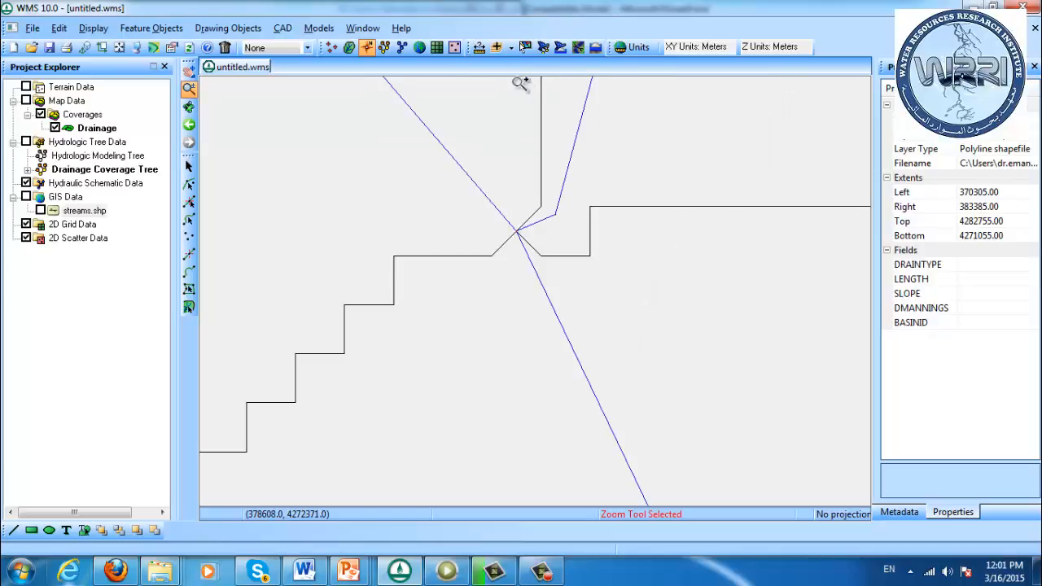
{"action": "left_click", "coordinate": [188, 184]}
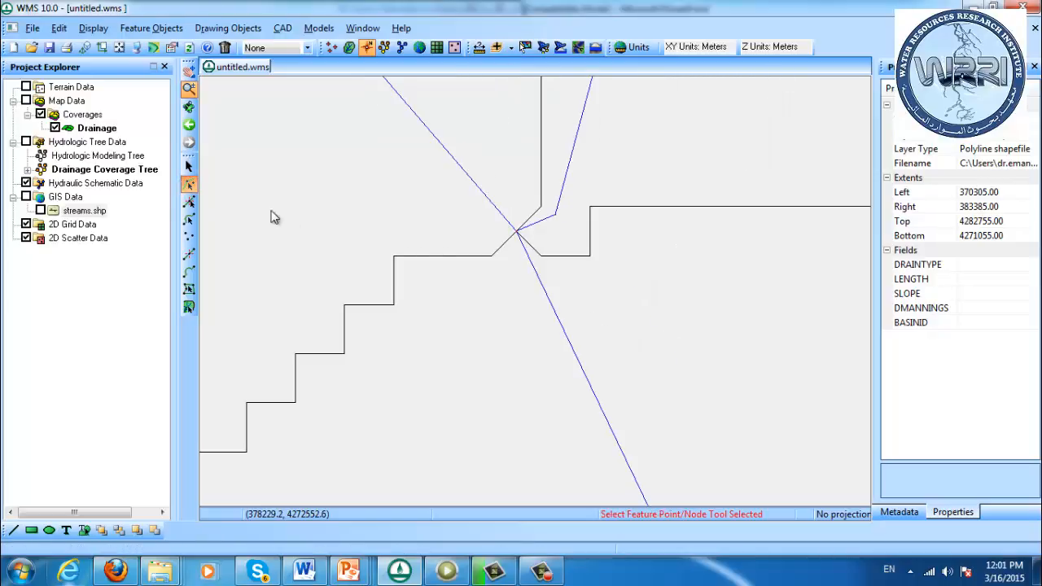
{"action": "left_click", "coordinate": [515, 243]}
{"action": "left_click_drag", "start_coordinate": [515, 242], "coordinate": [519, 230]}
{"action": "right_click", "coordinate": [521, 234]}
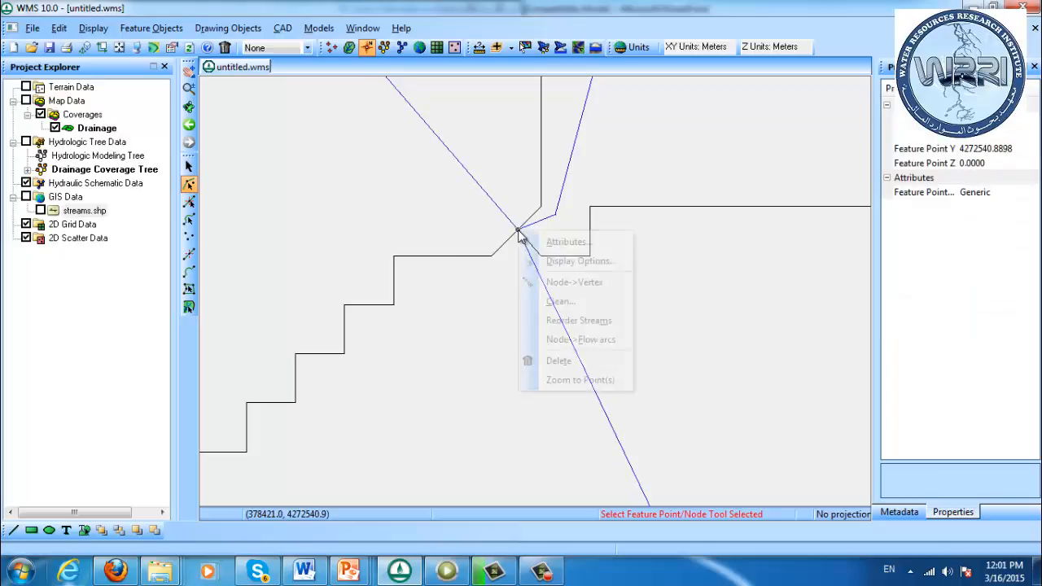
{"action": "left_click", "coordinate": [560, 301]}
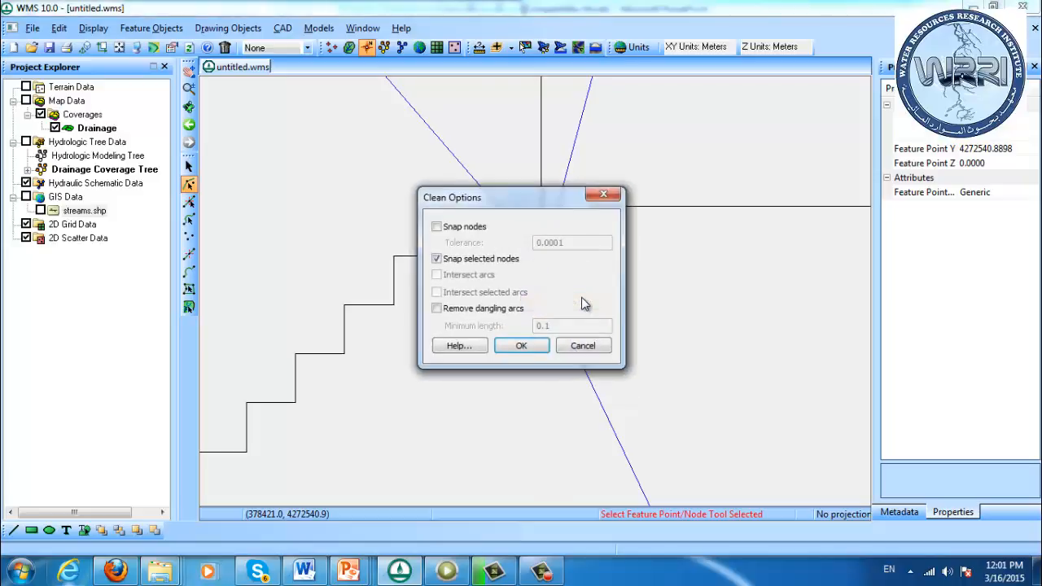
{"action": "left_click", "coordinate": [519, 346]}
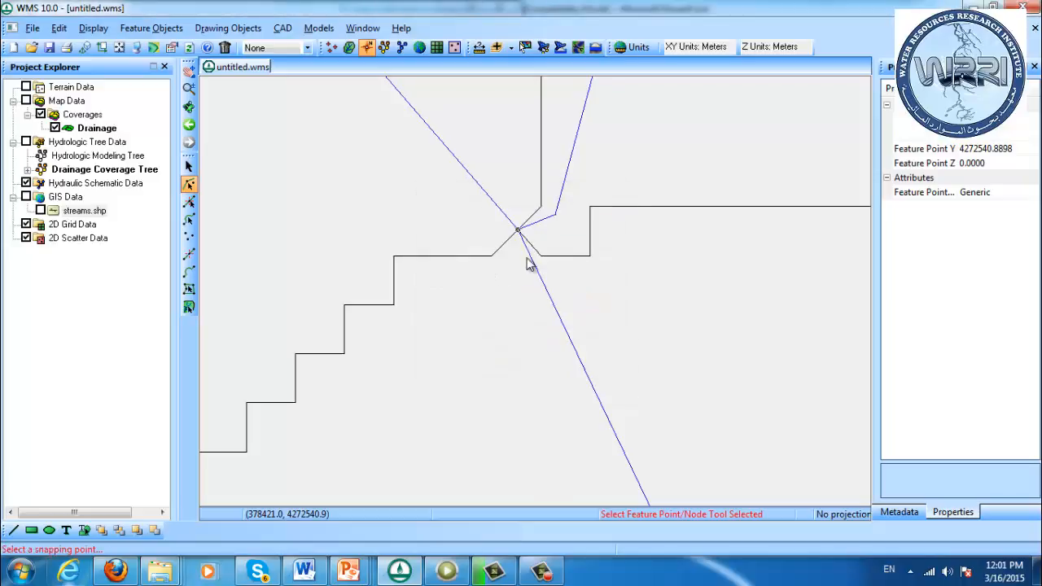
{"action": "left_click", "coordinate": [519, 233]}
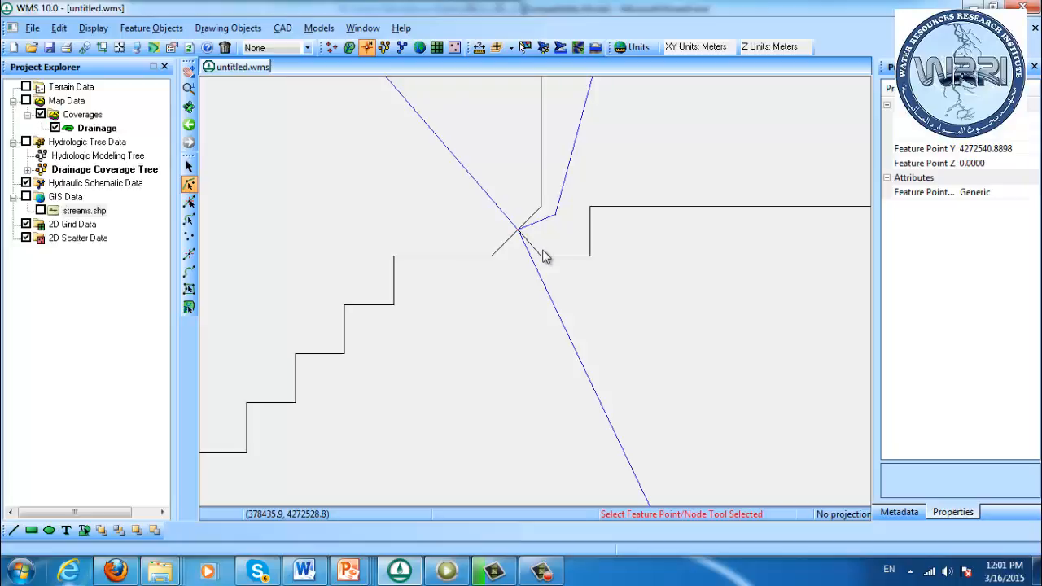
Set the feature point type of the snapped confluence node to Drainage outlet
{"action": "double_click", "coordinate": [519, 233]}
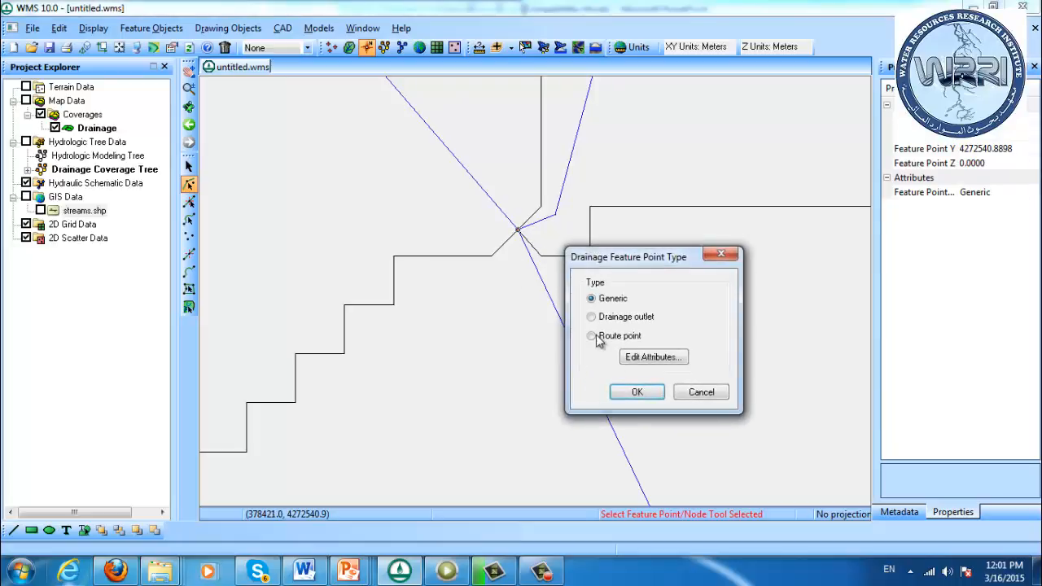
{"action": "left_click", "coordinate": [625, 317]}
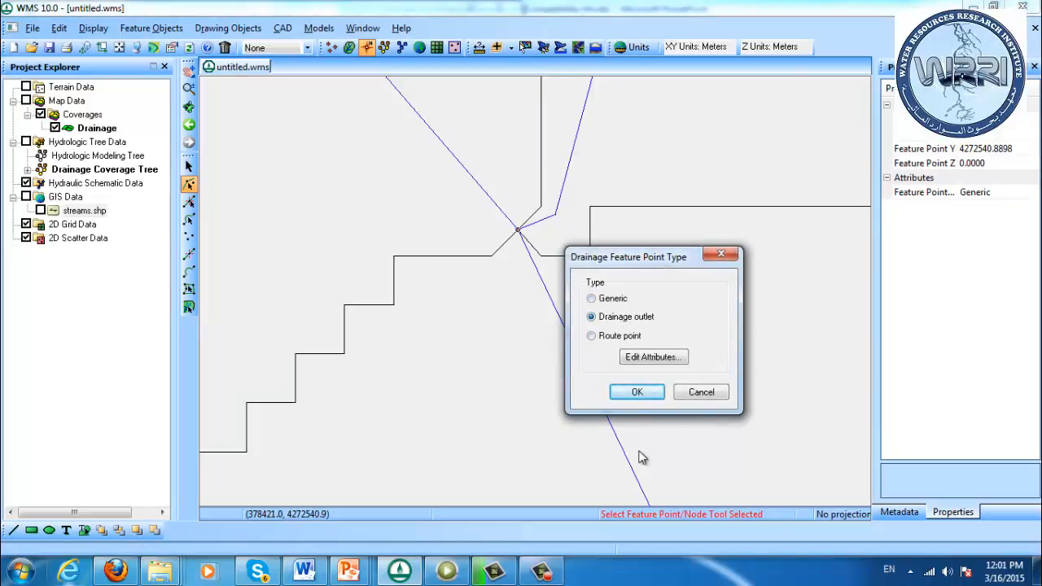
{"action": "left_click", "coordinate": [636, 391]}
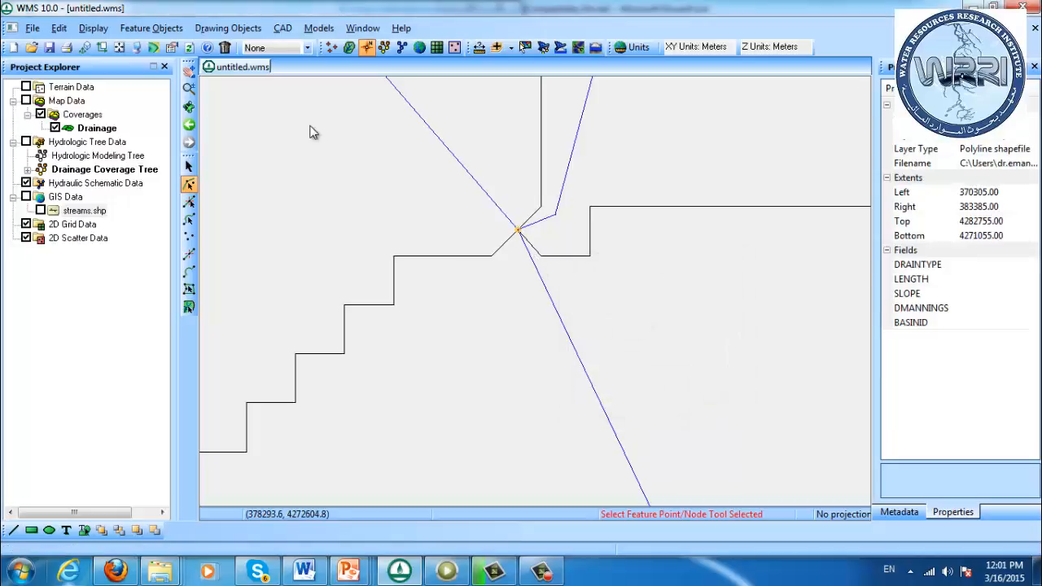
Set the two basin-boundary nodes on the stream branches just above the upper confluence to the Drainage outlet type
{"action": "left_click", "coordinate": [190, 89]}
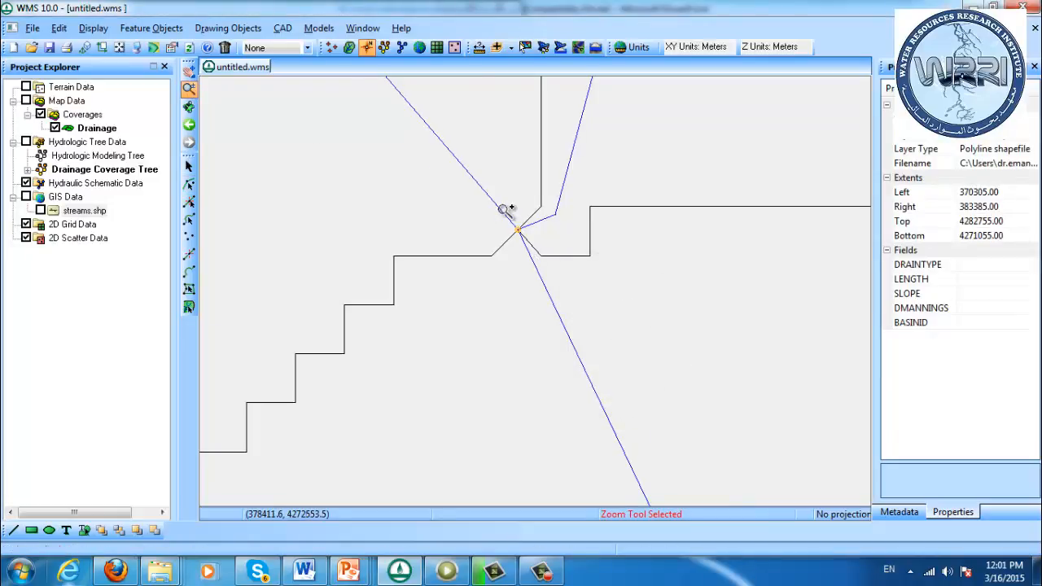
{"action": "scroll", "coordinate": [506, 210], "scroll_direction": "down", "scroll_amount": 3}
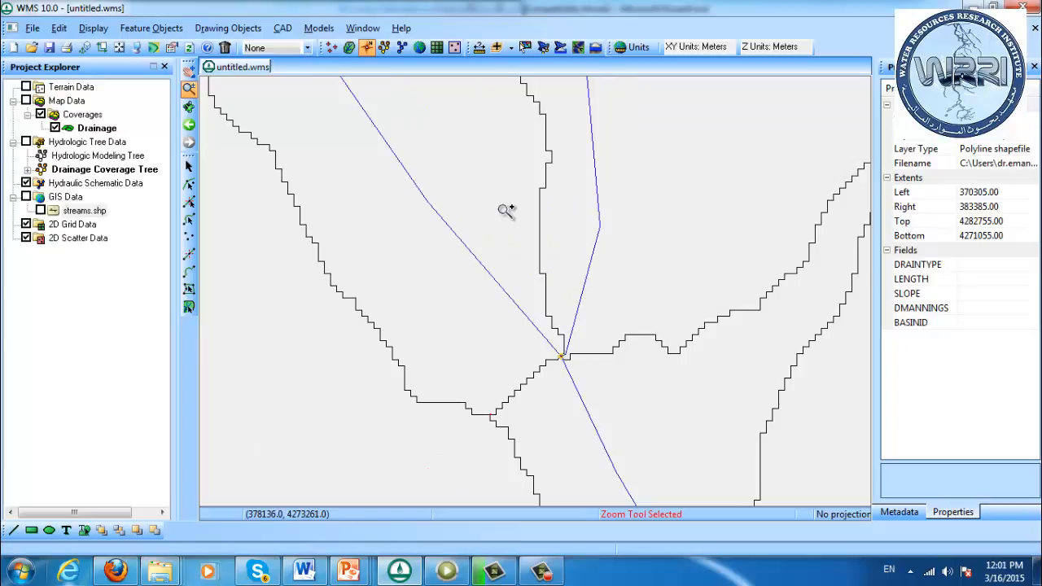
{"action": "left_click", "coordinate": [557, 338], "text": "shift"}
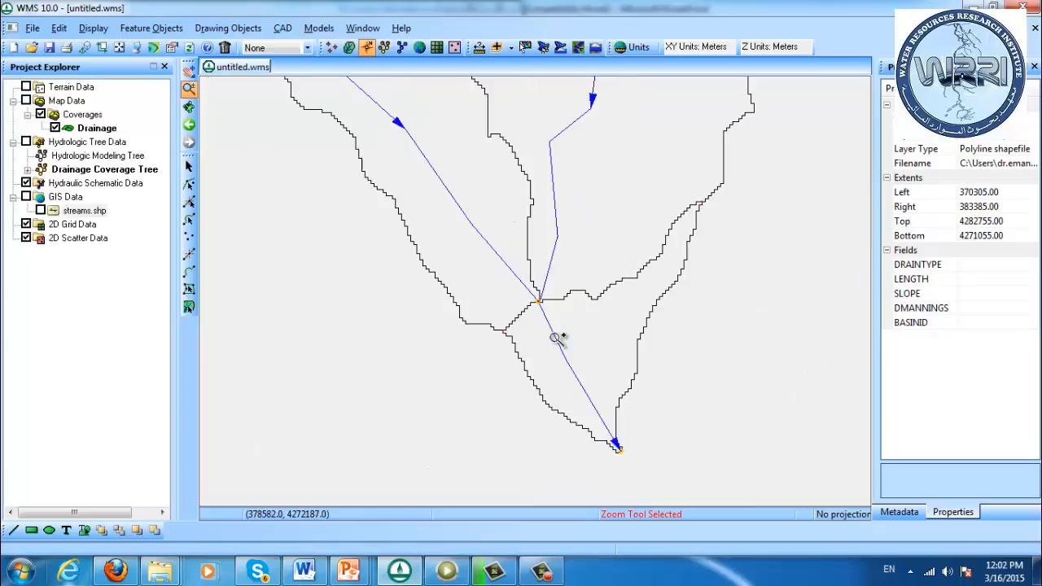
{"action": "left_click", "coordinate": [488, 150], "text": "shift"}
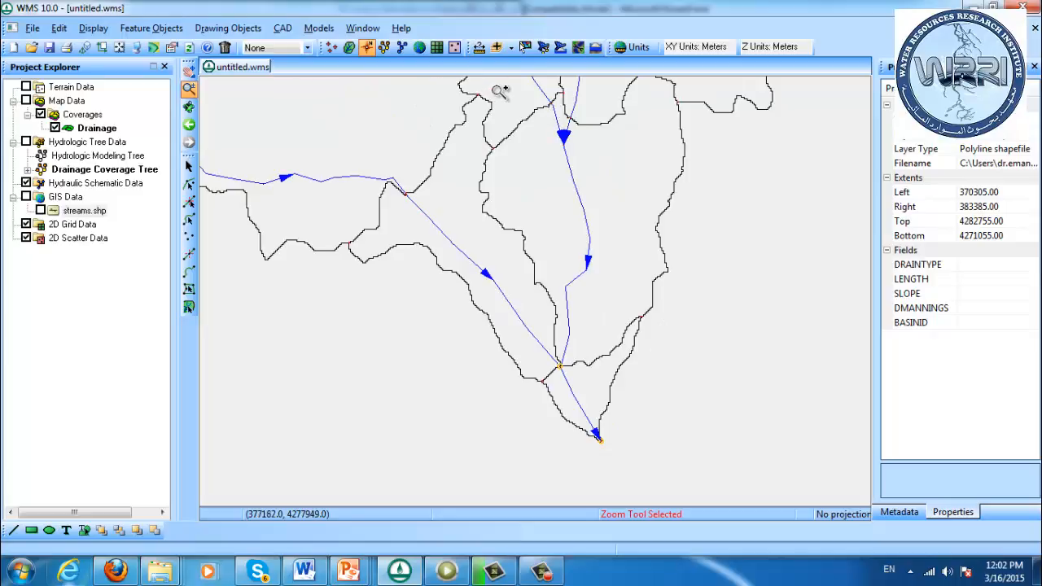
{"action": "left_click_drag", "start_coordinate": [493, 88], "coordinate": [610, 144]}
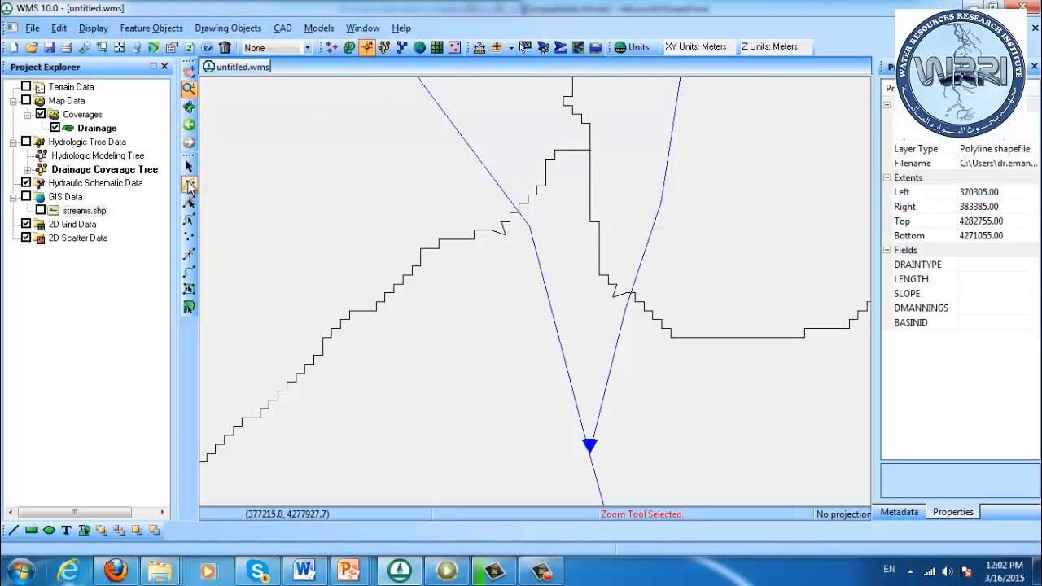
{"action": "left_click", "coordinate": [188, 184]}
{"action": "left_click", "coordinate": [519, 214]}
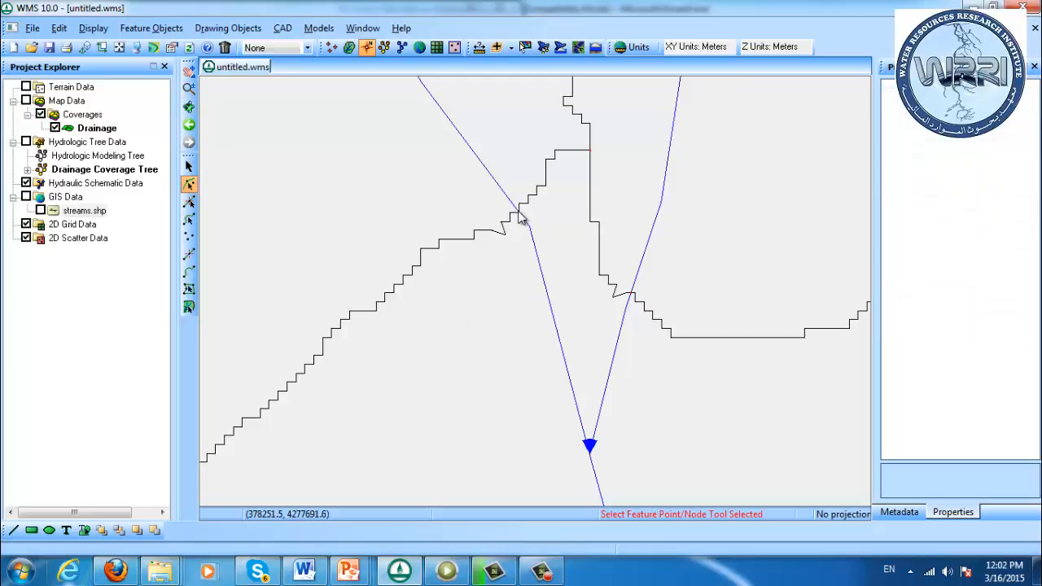
{"action": "right_click", "coordinate": [631, 295]}
{"action": "left_click", "coordinate": [676, 306]}
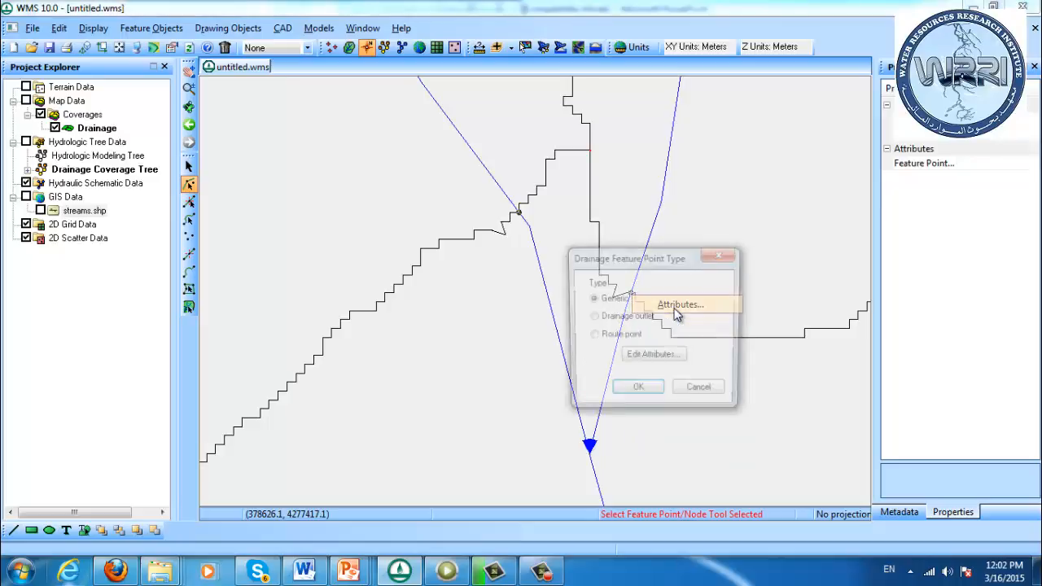
{"action": "left_click", "coordinate": [617, 317]}
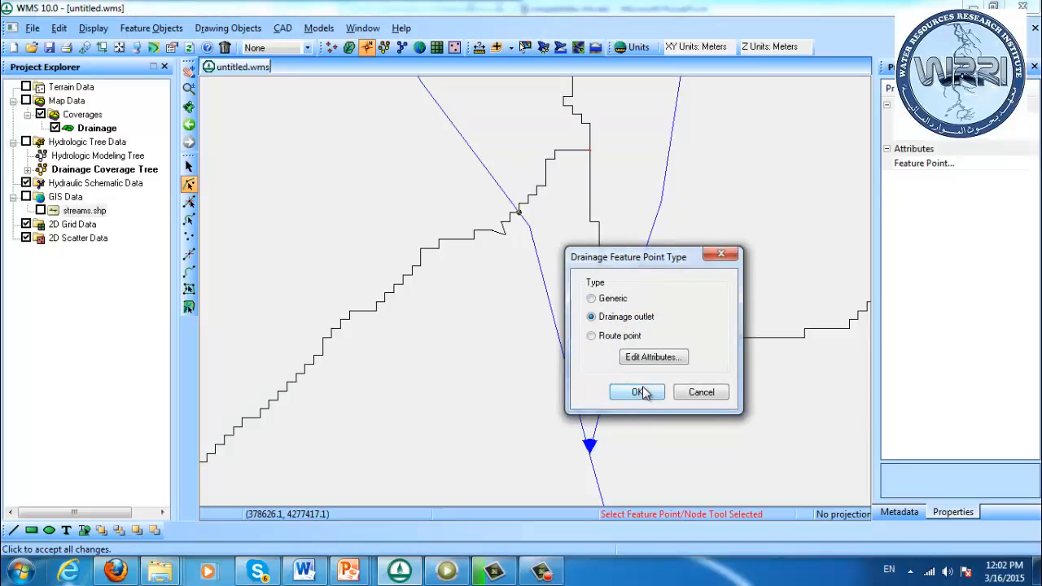
{"action": "left_click", "coordinate": [638, 392]}
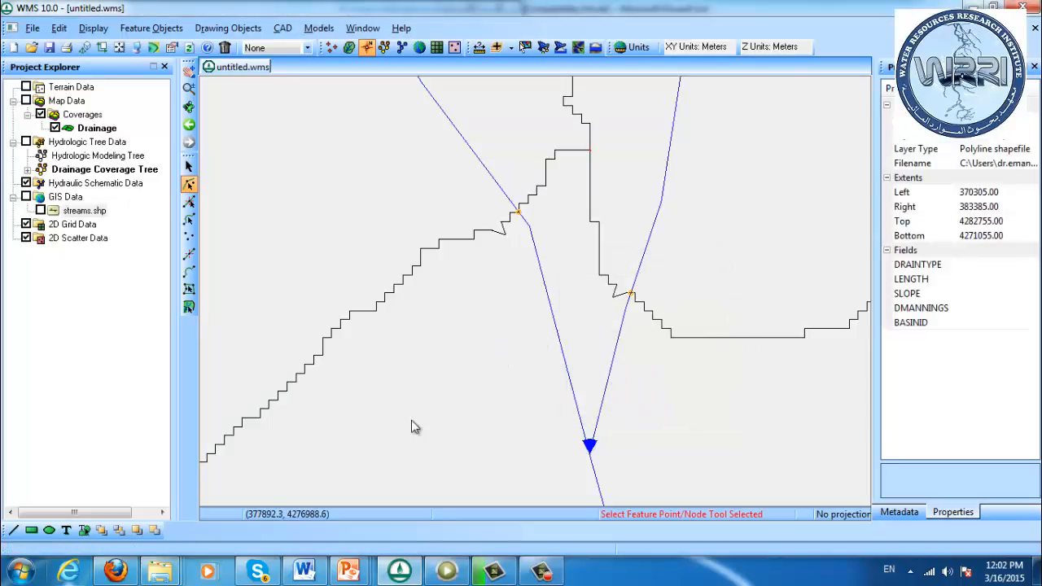
Set the node where the western stream crosses its sub-basin boundary to the Drainage outlet type and clear the selection
{"action": "left_click", "coordinate": [120, 47]}
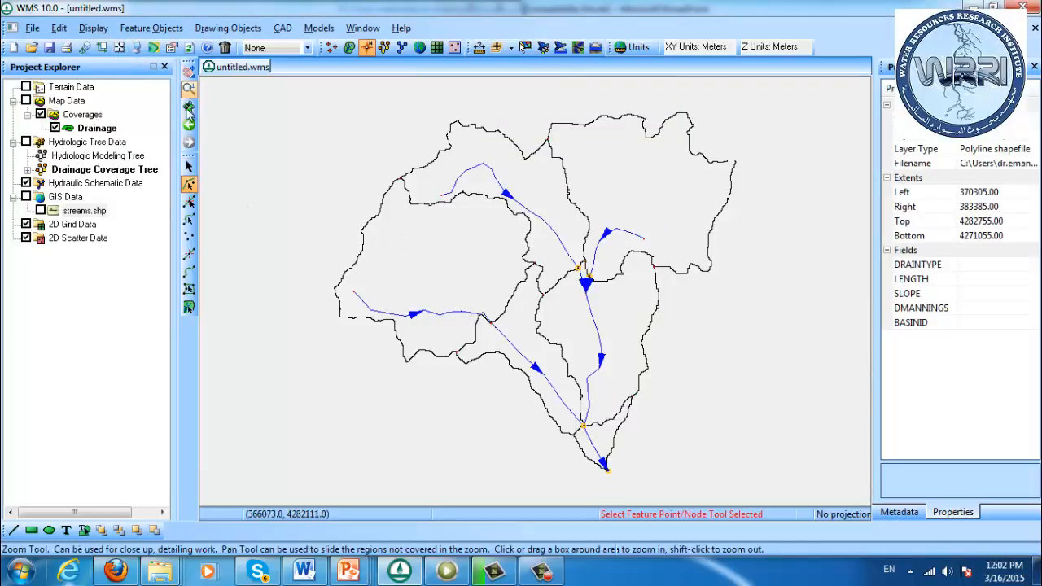
{"action": "left_click", "coordinate": [490, 324]}
{"action": "double_click", "coordinate": [490, 324]}
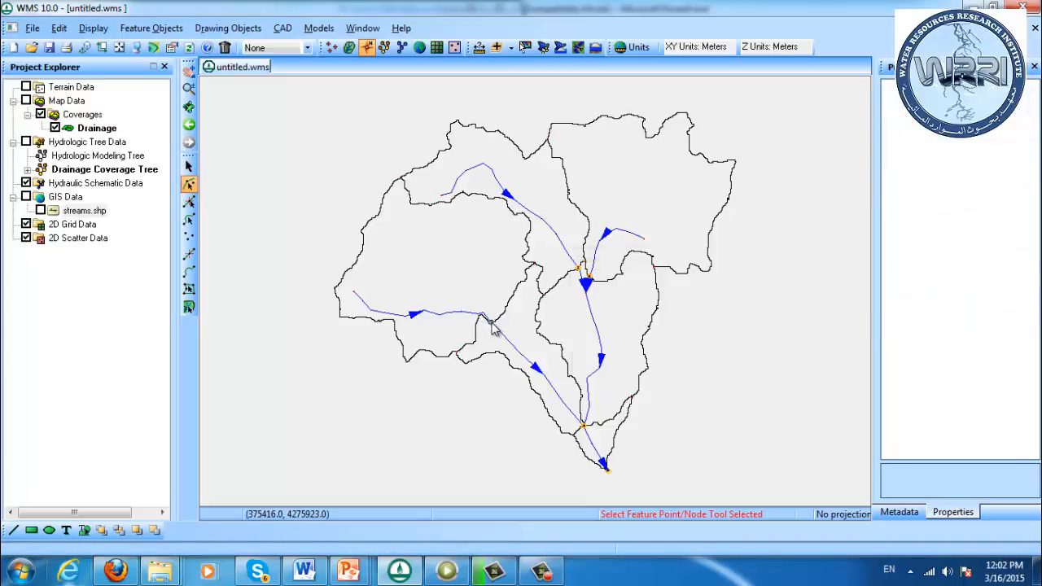
{"action": "left_click", "coordinate": [623, 319]}
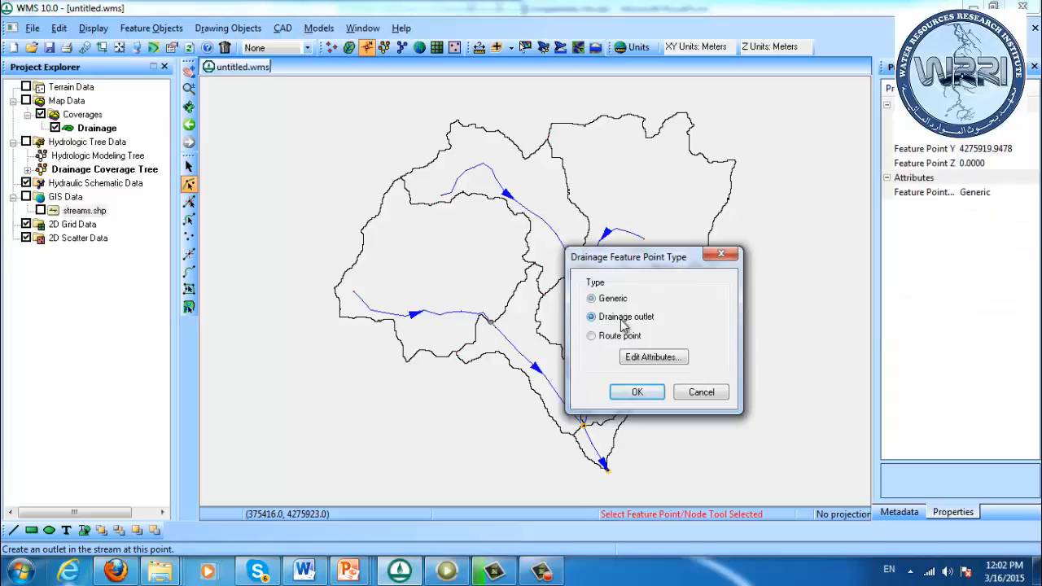
{"action": "left_click", "coordinate": [636, 391]}
{"action": "left_click", "coordinate": [390, 409]}
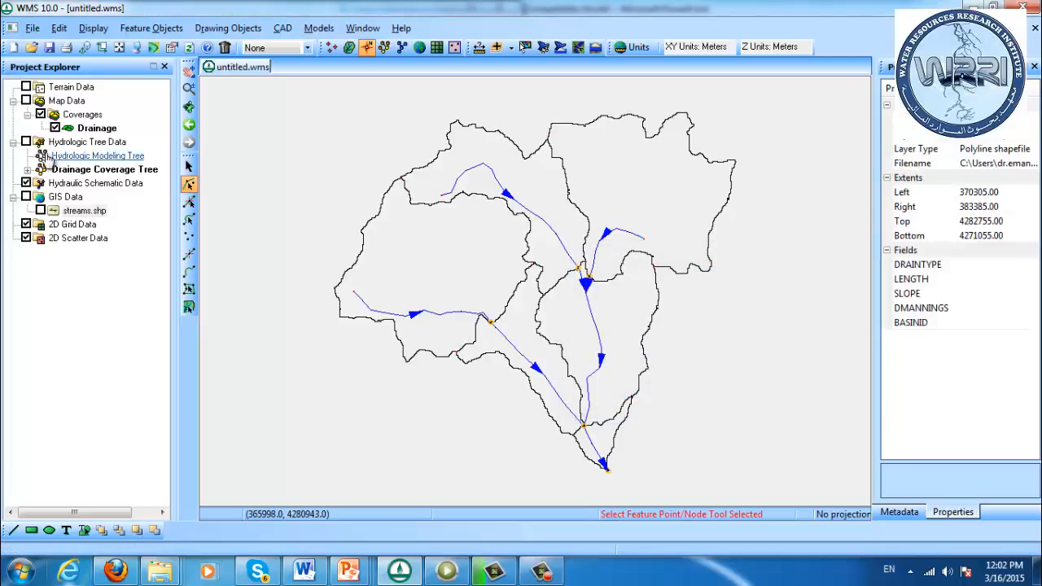
Build polygons for the Drainage coverage using all arcs
{"action": "right_click", "coordinate": [91, 130]}
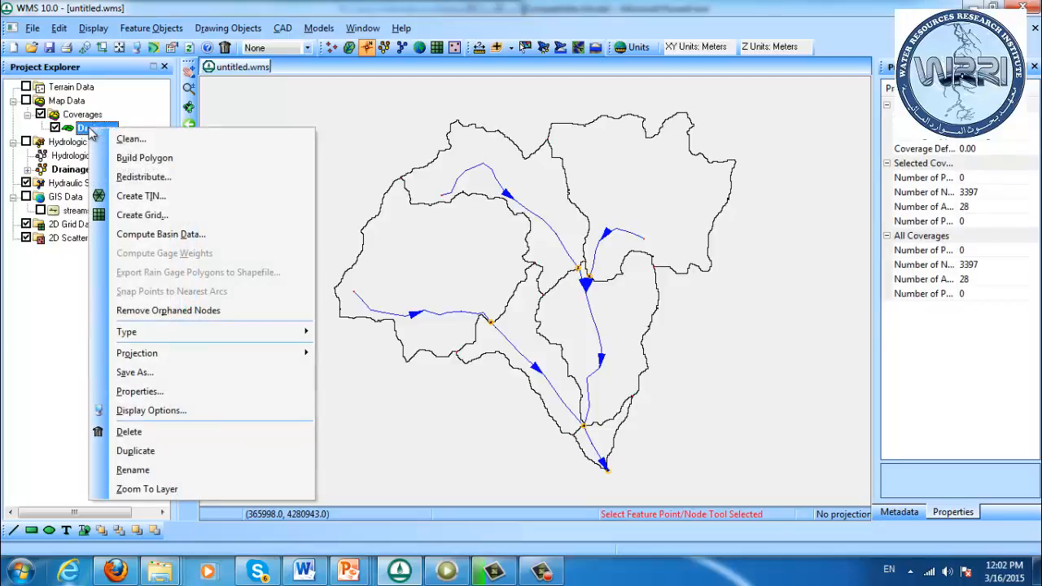
{"action": "left_click", "coordinate": [146, 158]}
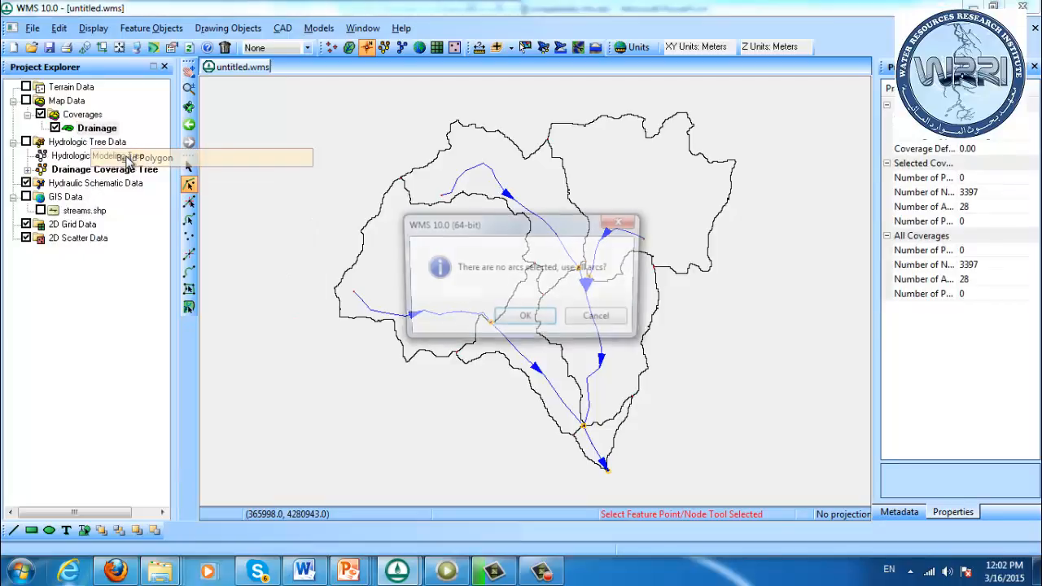
{"action": "left_click", "coordinate": [525, 319]}
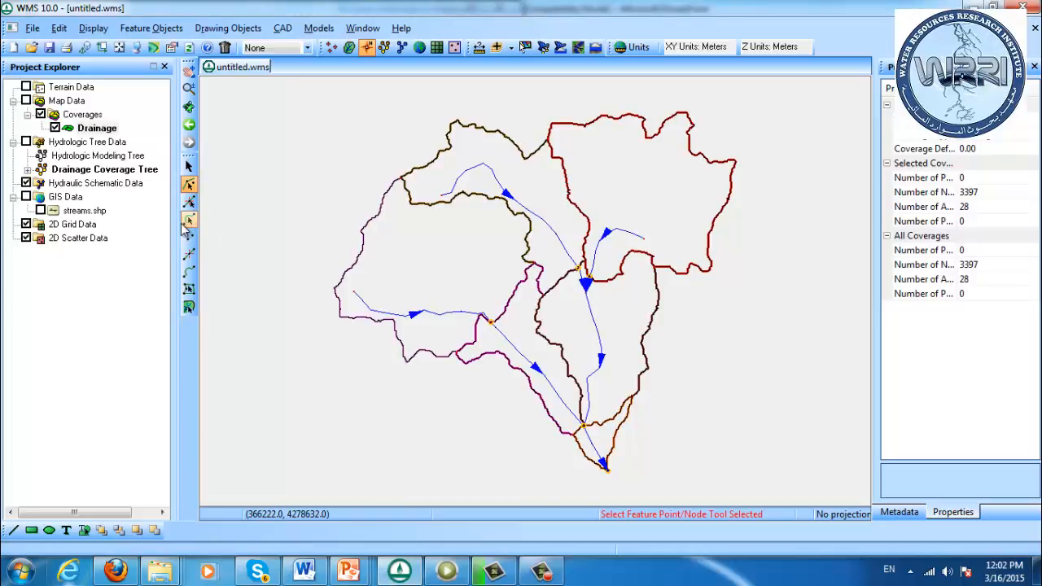
Check the feature polygon type of the large western sub-basin and close its settings without changes
{"action": "left_click", "coordinate": [189, 289]}
{"action": "double_click", "coordinate": [399, 275]}
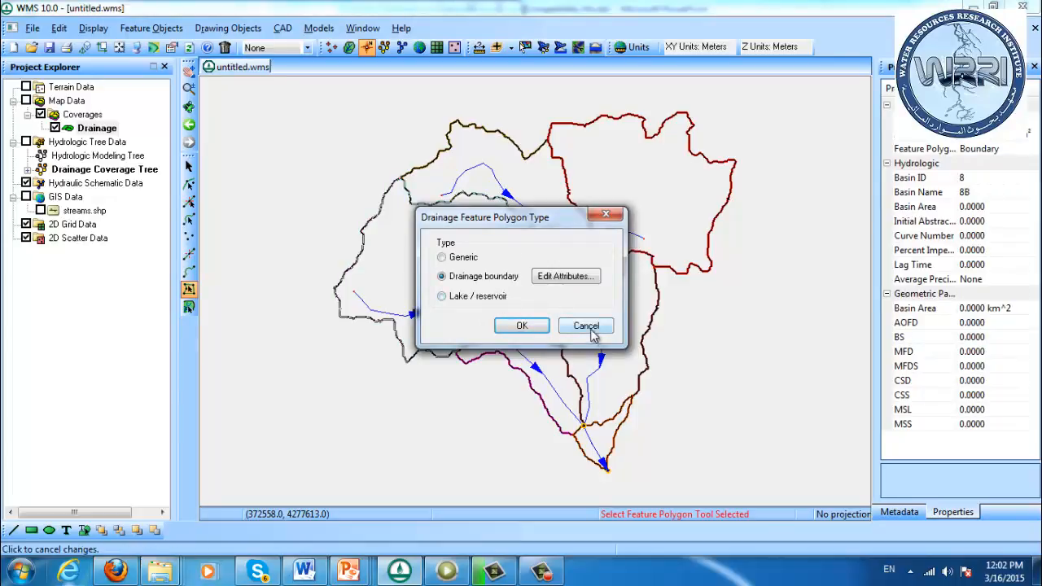
{"action": "left_click", "coordinate": [590, 328]}
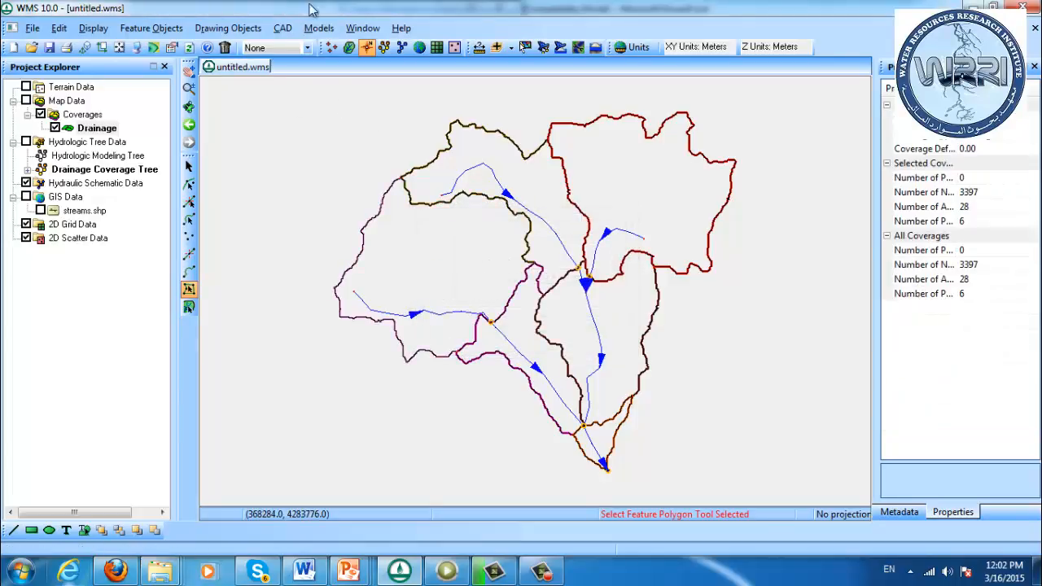
Switch to the hydrologic modeling module and examine the properties of each sub-basin in the drainage tree, from the upper basins down to the outlet
{"action": "left_click", "coordinate": [384, 47]}
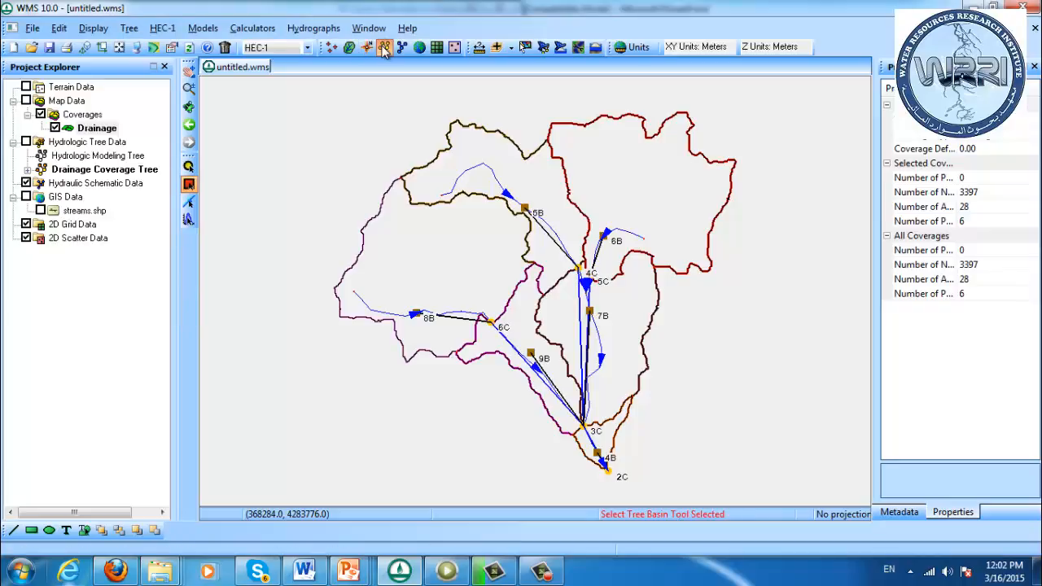
{"action": "left_click", "coordinate": [527, 213]}
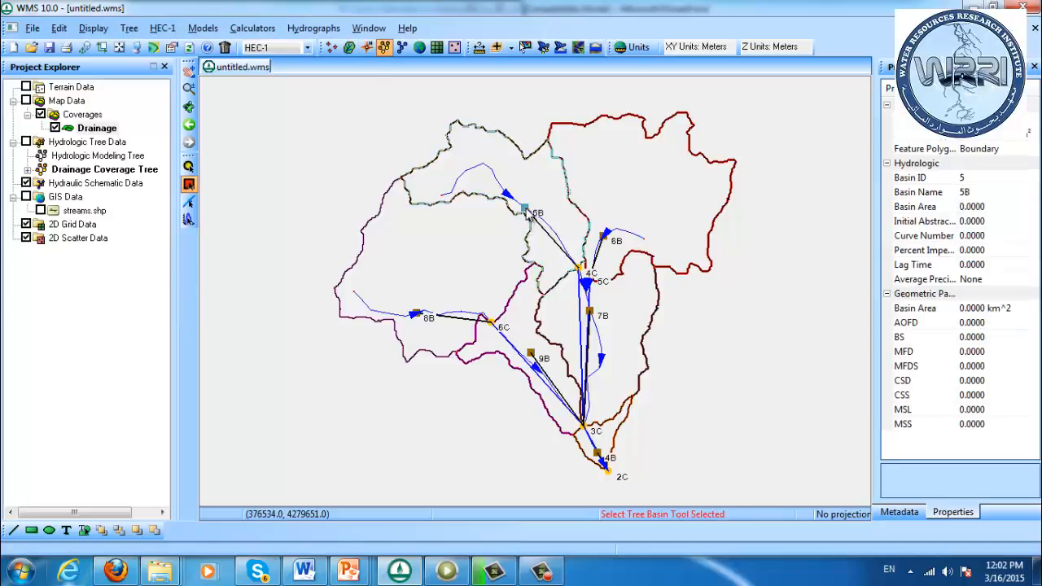
{"action": "left_click", "coordinate": [602, 237]}
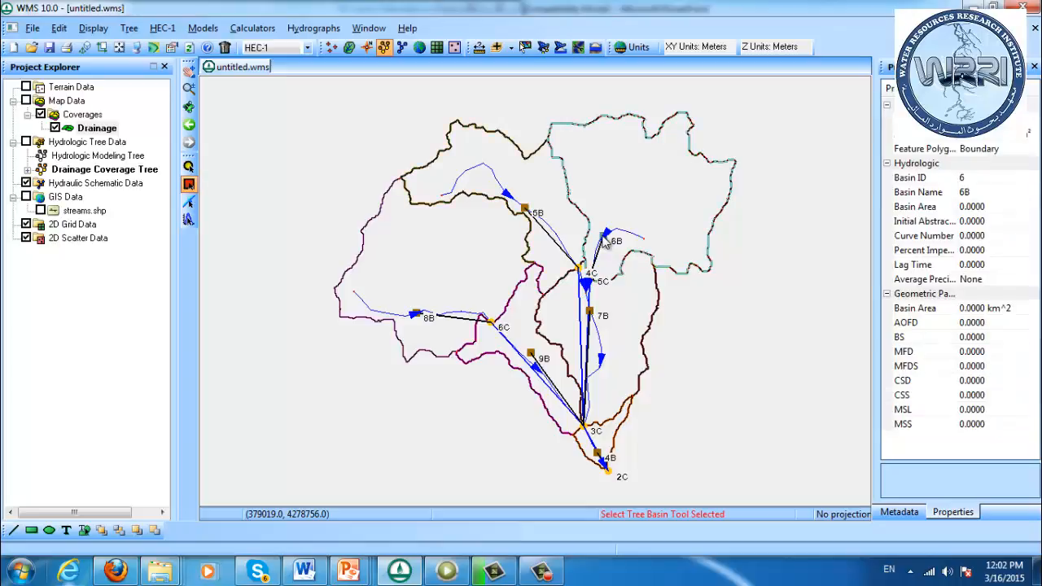
{"action": "left_click", "coordinate": [416, 313]}
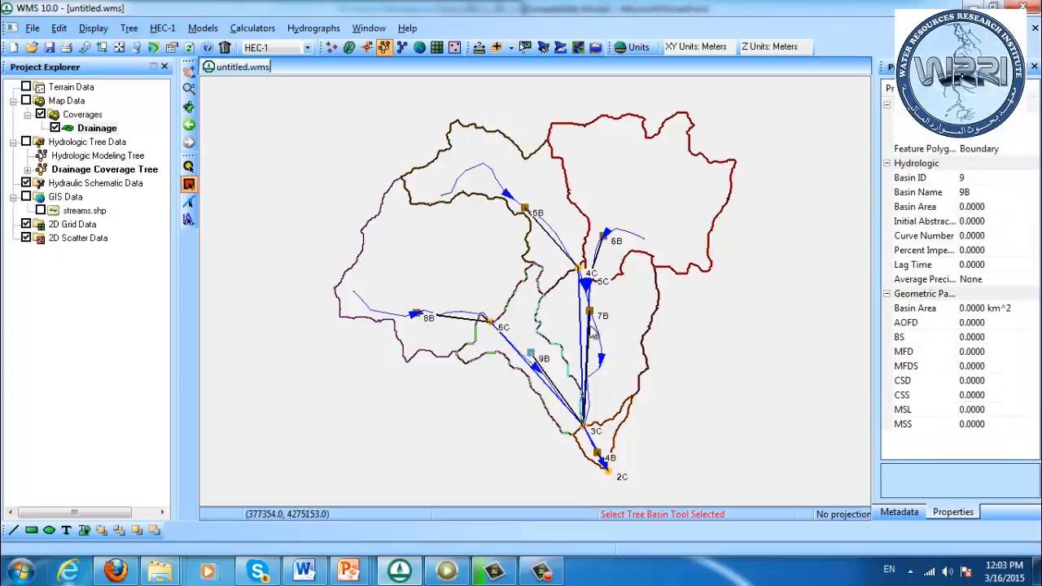
{"action": "left_click", "coordinate": [589, 312]}
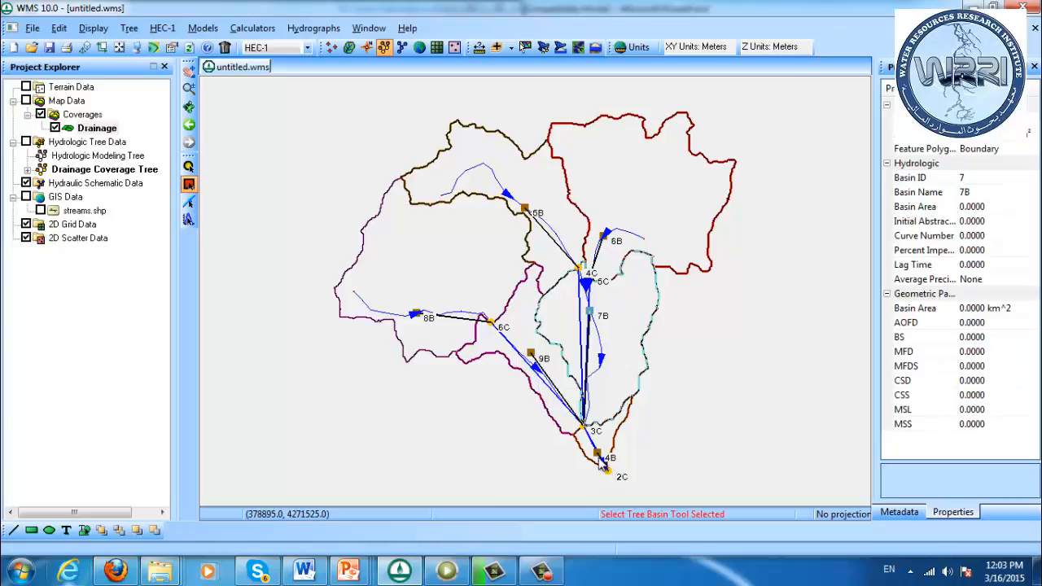
{"action": "left_click", "coordinate": [592, 444]}
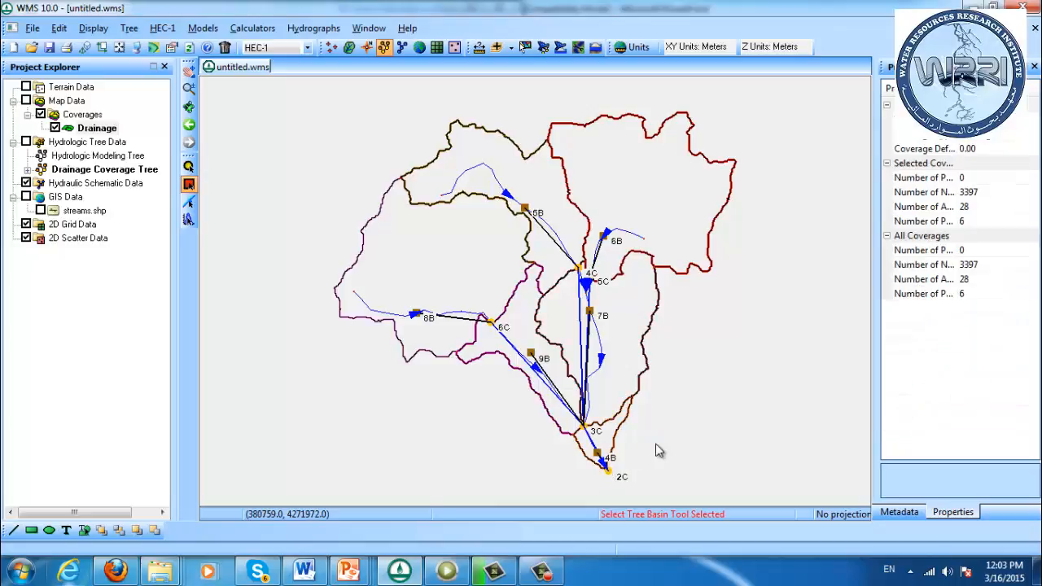